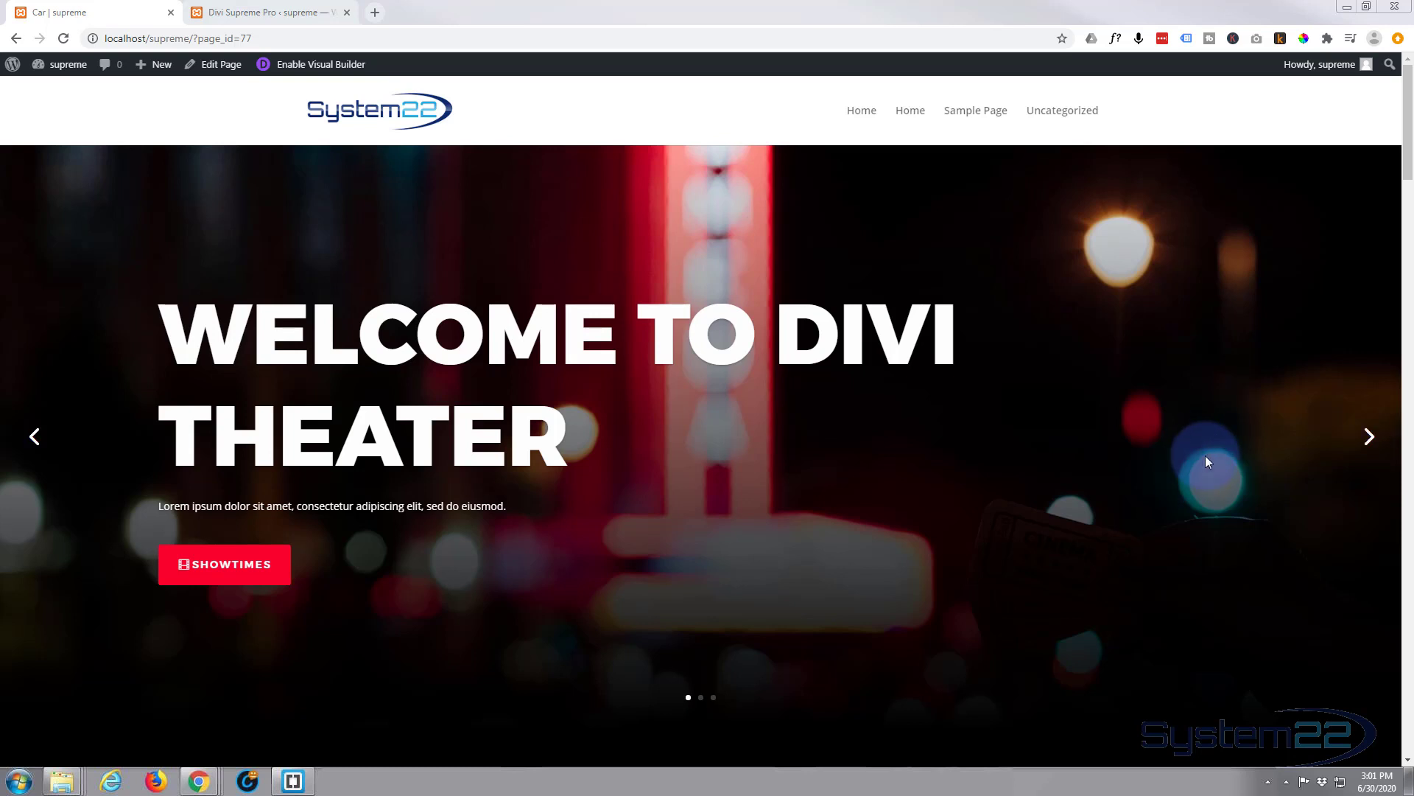
- Preview the popup opened by the Now Showing button on the theater page, and close it
{"action": "scroll", "coordinate": [1207, 453], "scroll_direction": "down", "scroll_amount": 3}
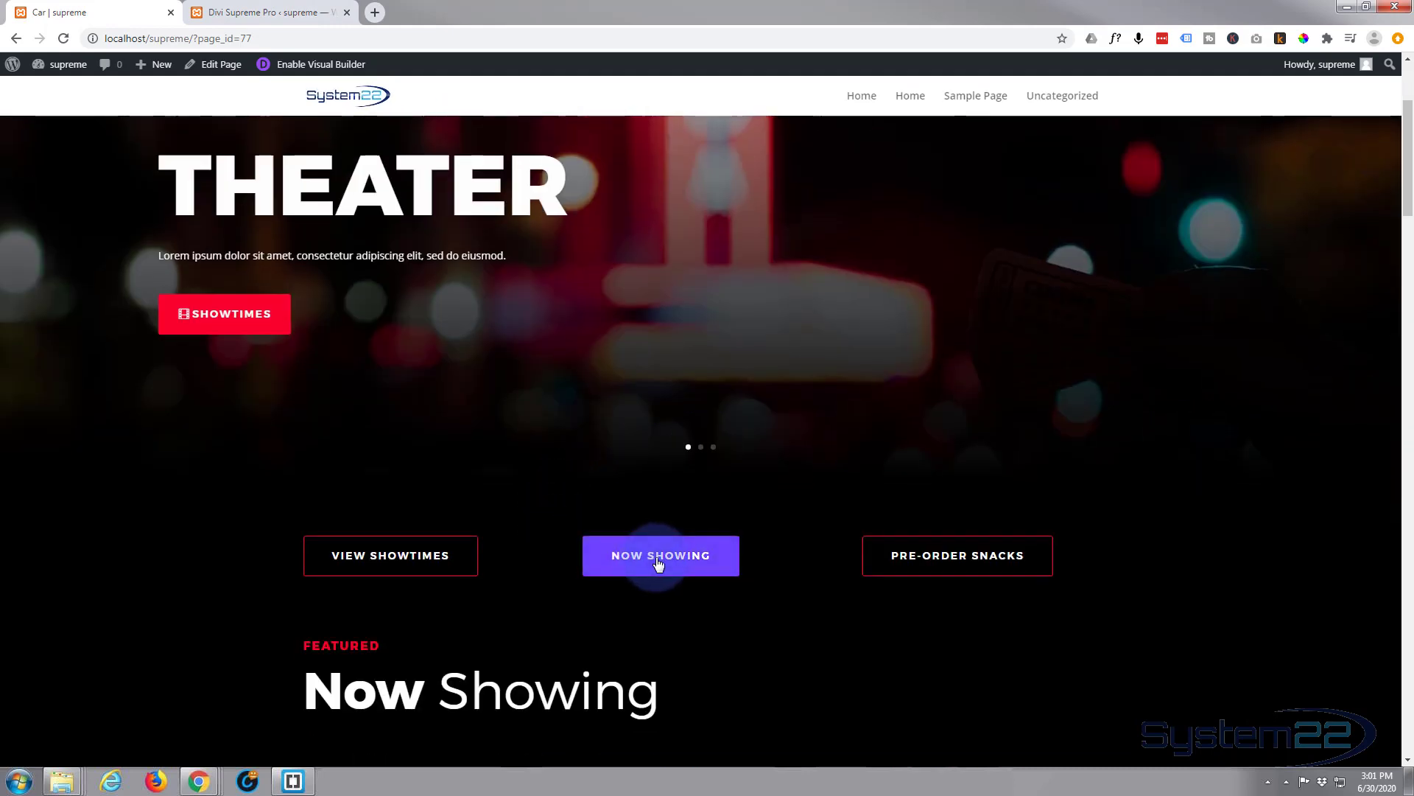
{"action": "left_click", "coordinate": [659, 563]}
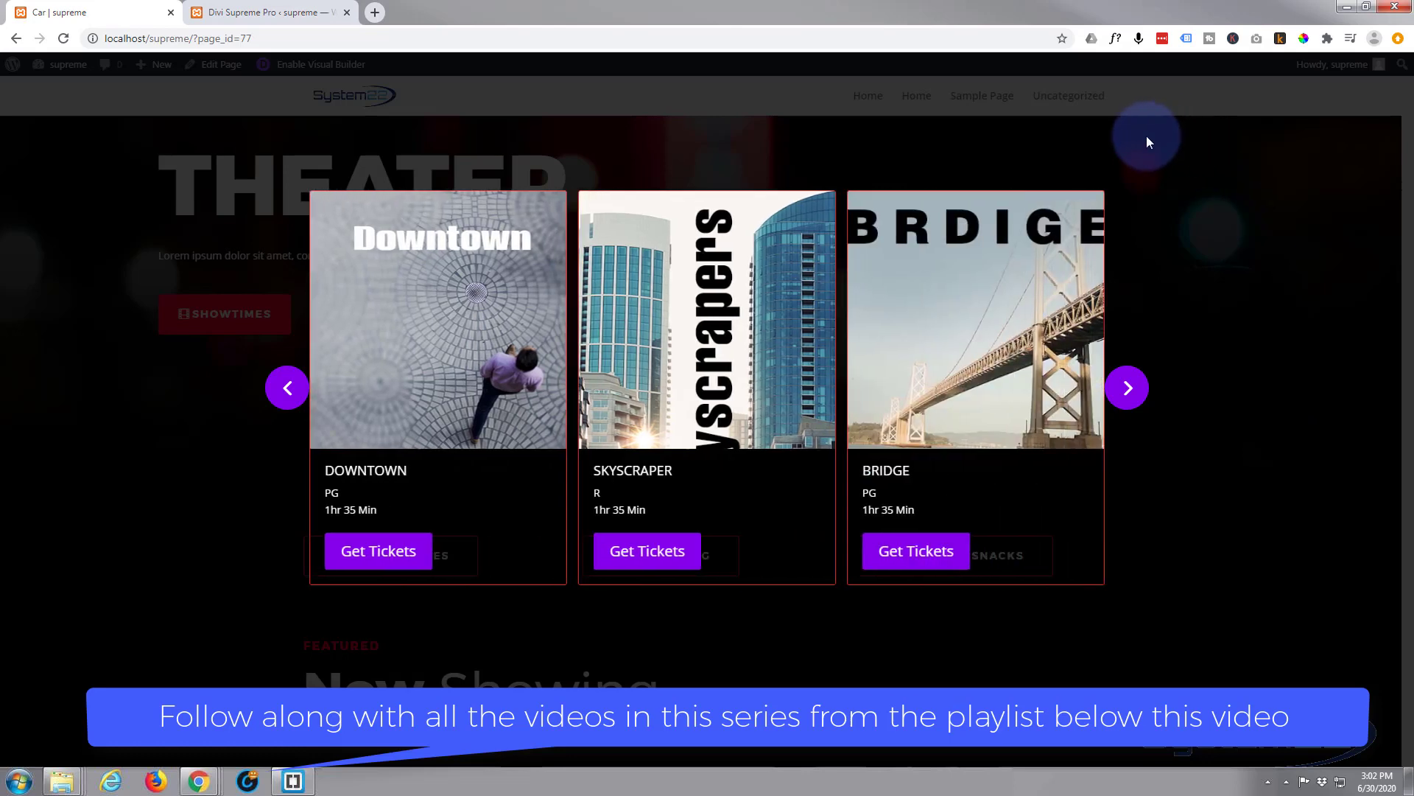
{"action": "left_click", "coordinate": [1113, 163]}
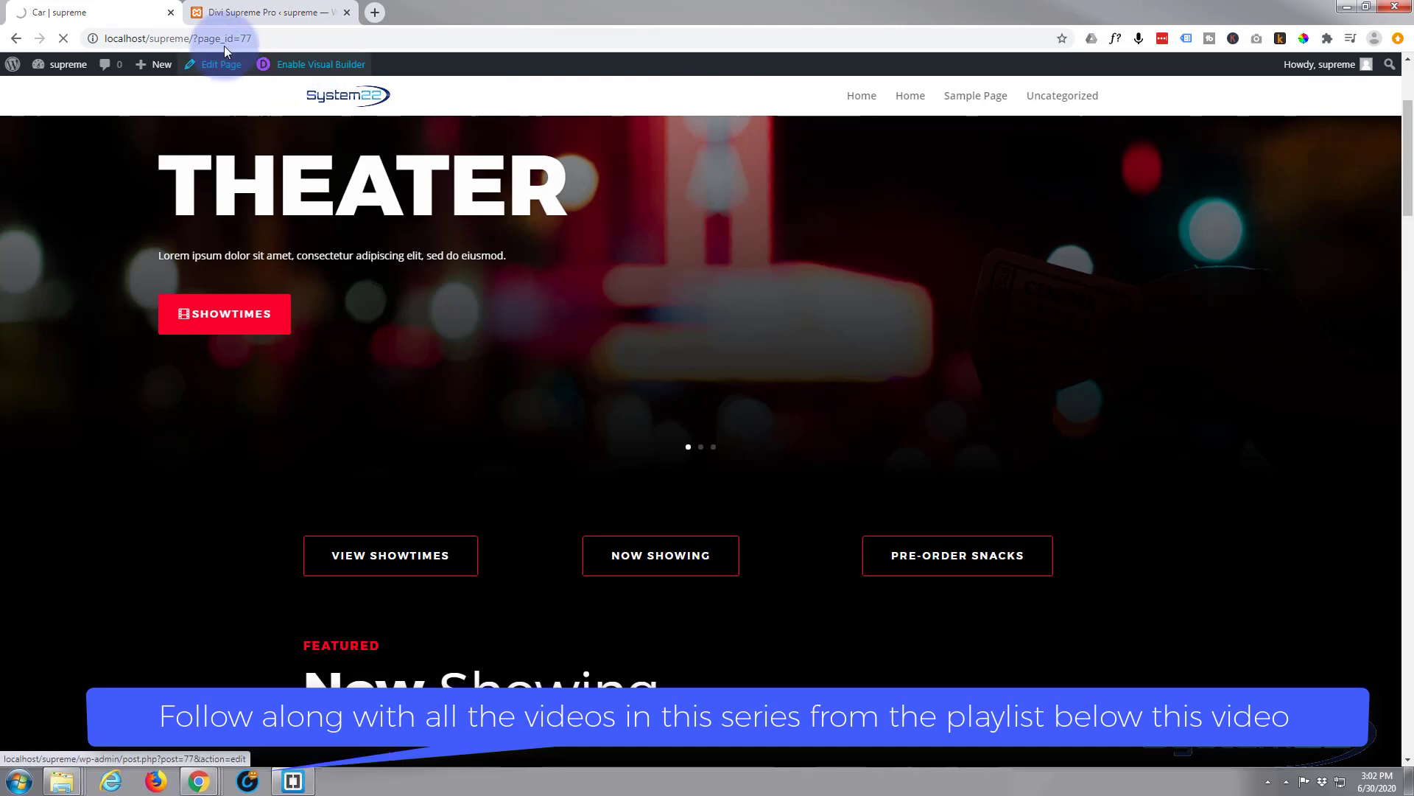
- Check the Enable Divi Popup option in the Divi Supreme Pro general settings and save the settings
{"action": "left_click", "coordinate": [264, 13]}
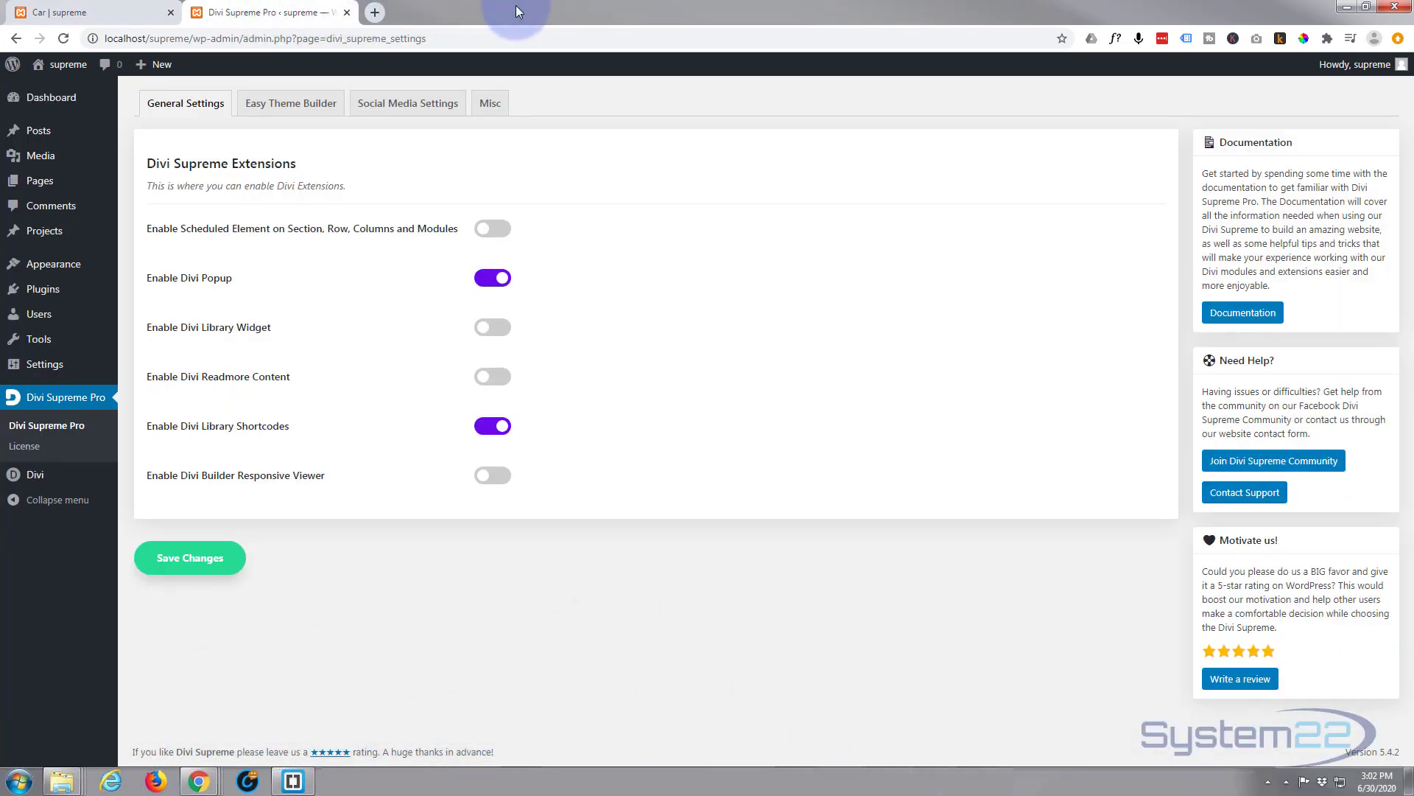
{"action": "mouse_move", "coordinate": [42, 103]}
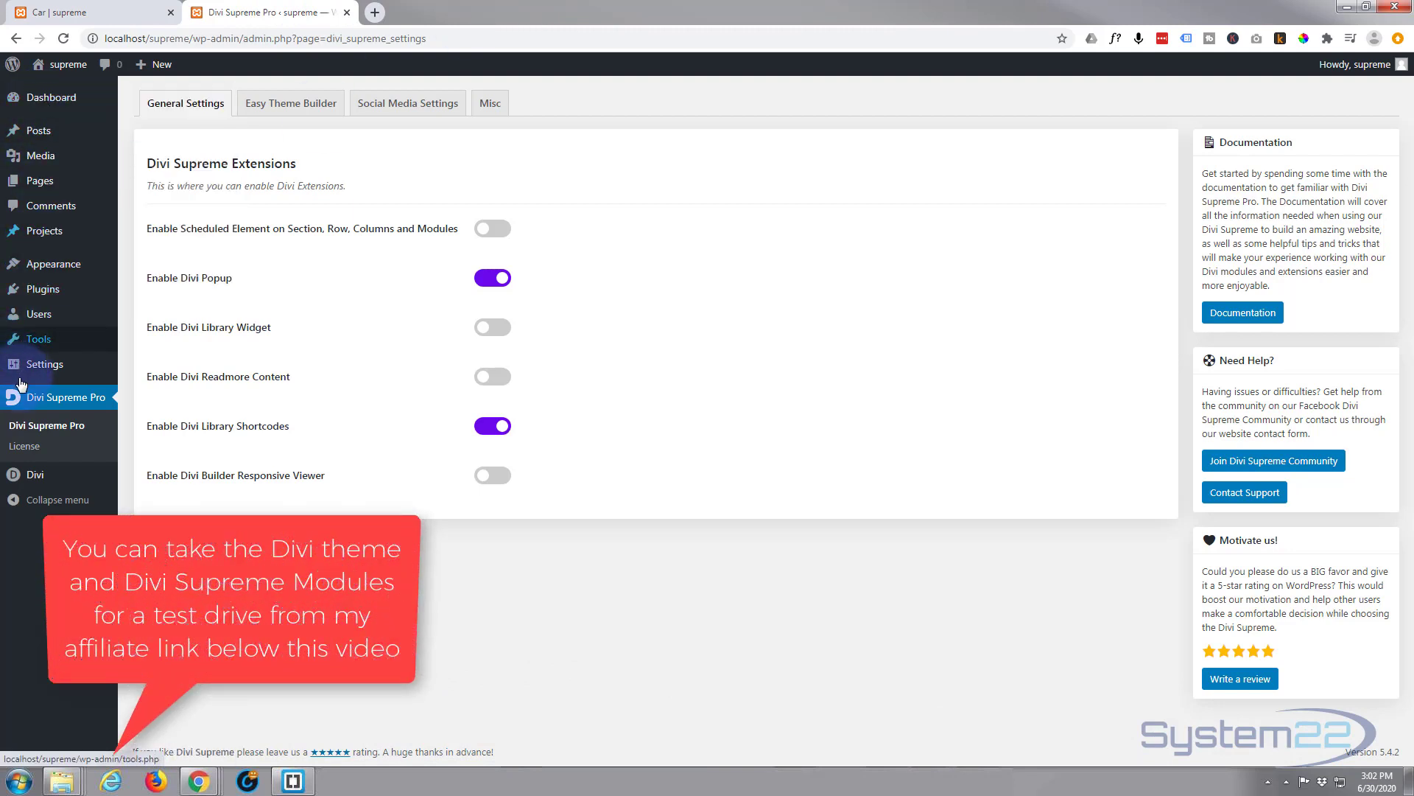
{"action": "left_click", "coordinate": [61, 399]}
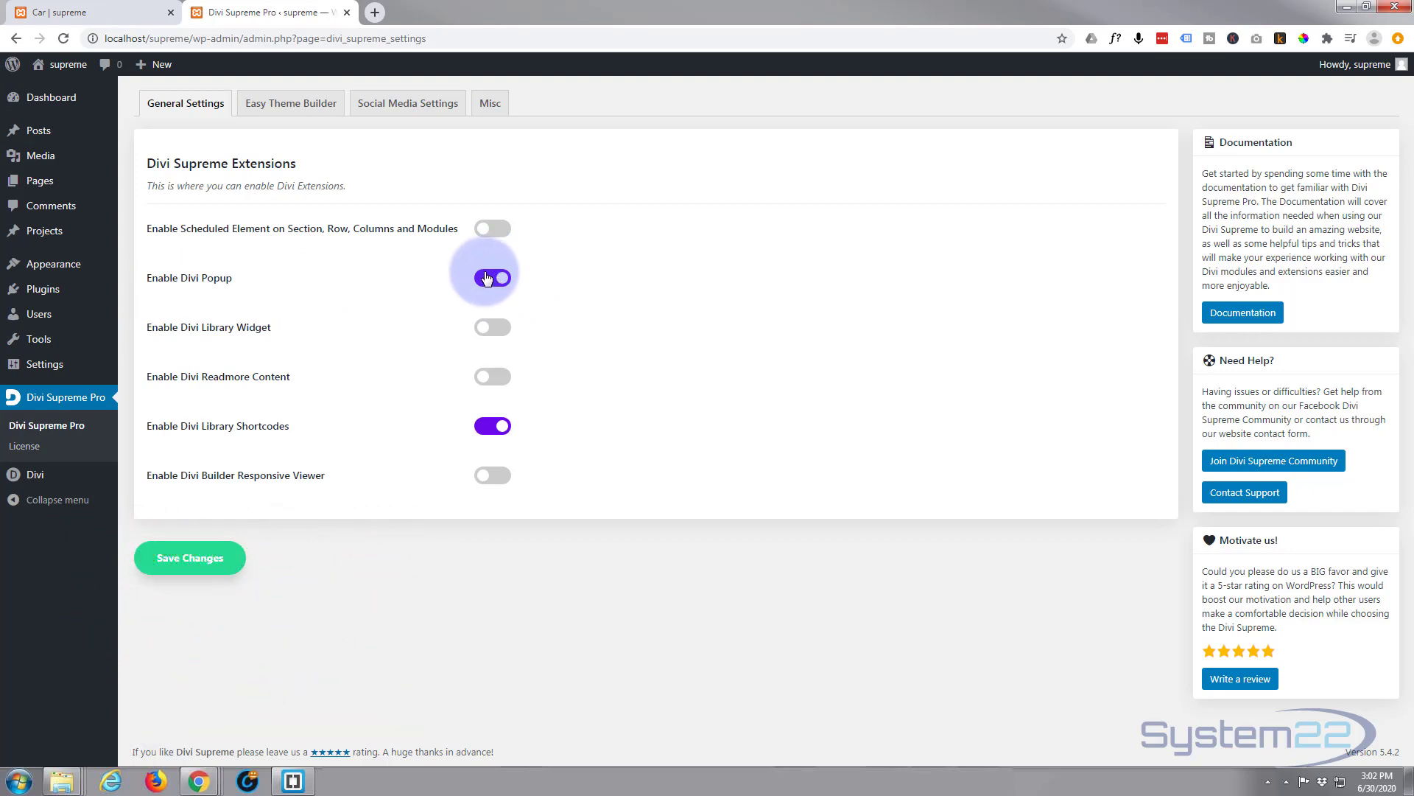
{"action": "left_click", "coordinate": [200, 562]}
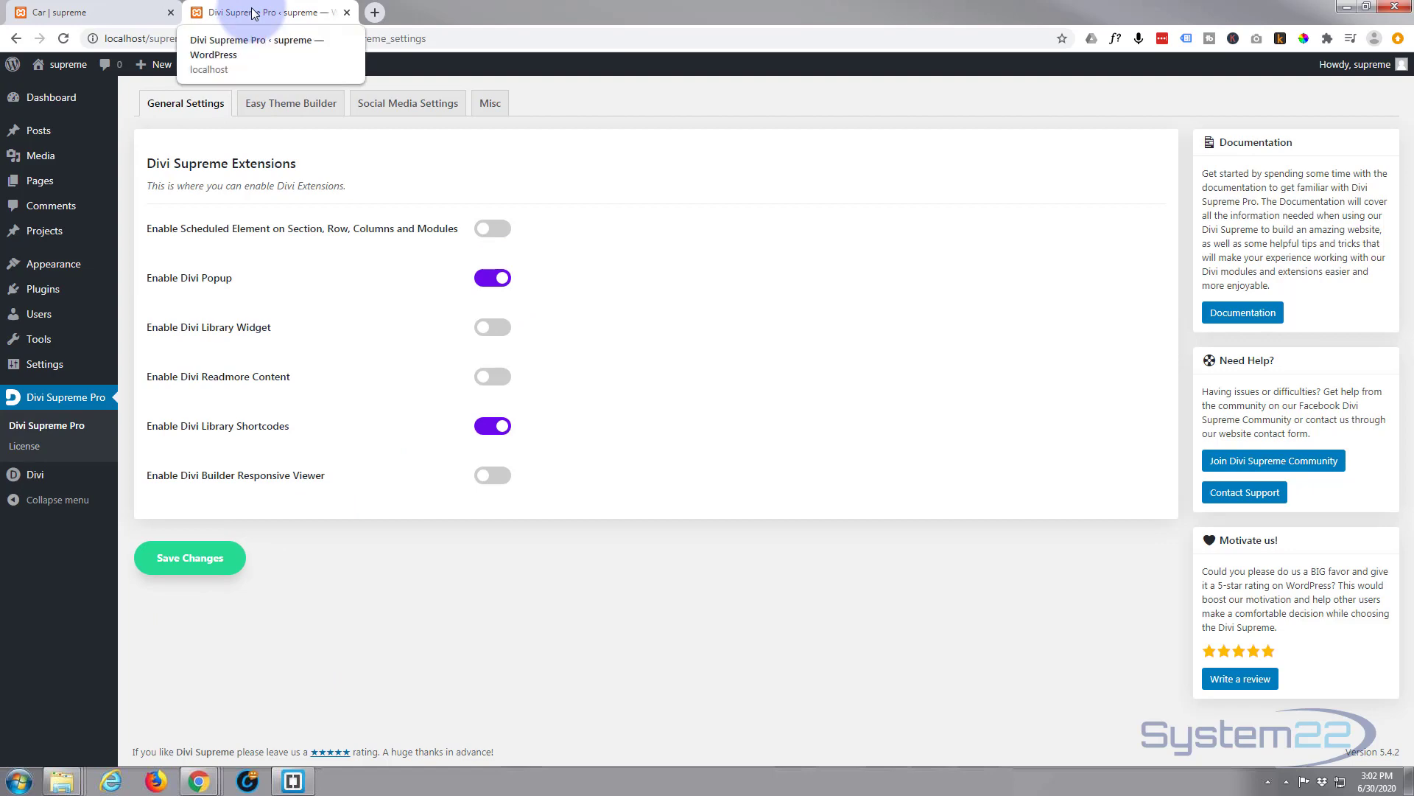
- Insert a single-column row below the Now Showing heading on the theater page in the Visual Builder
{"action": "left_click", "coordinate": [111, 12]}
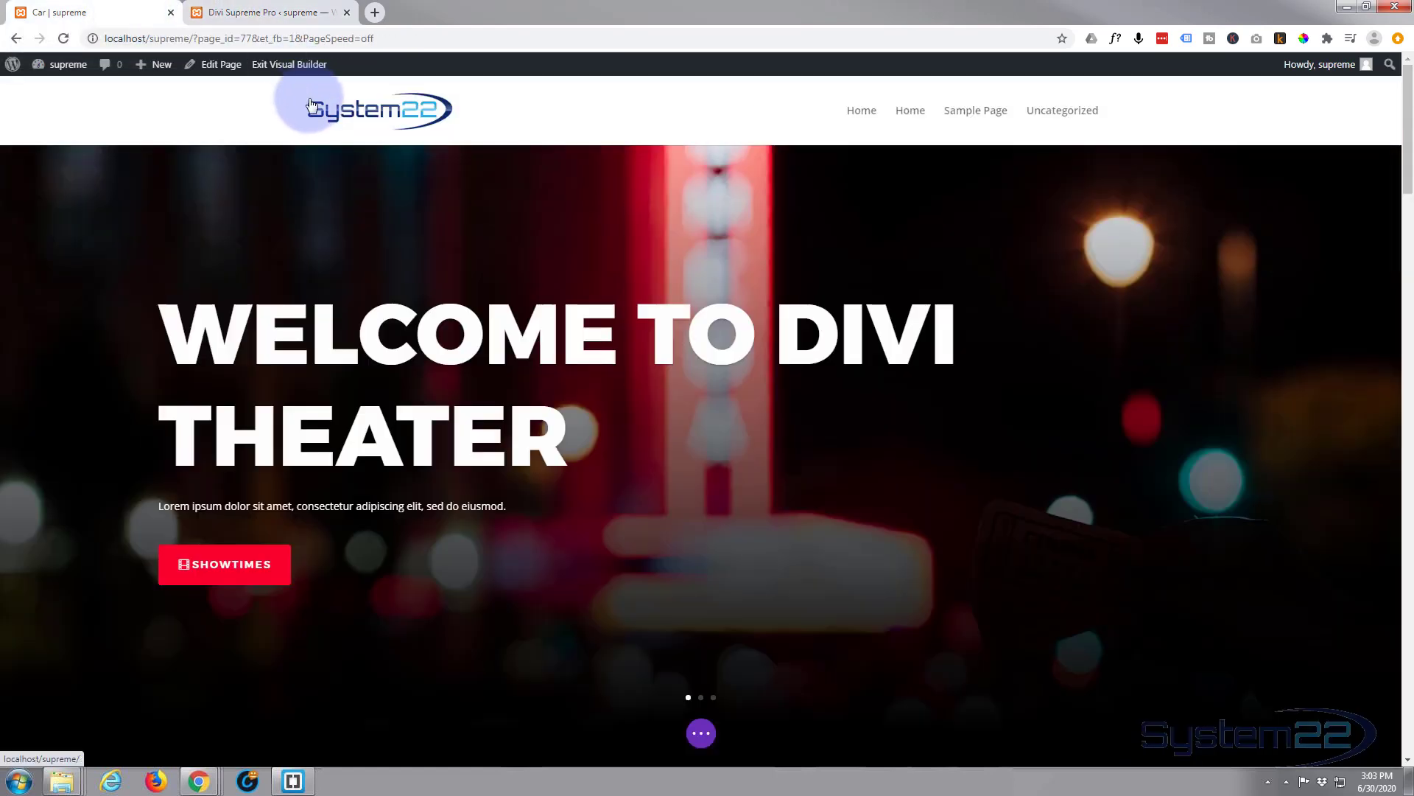
{"action": "scroll", "coordinate": [345, 158], "scroll_direction": "down", "scroll_amount": 3}
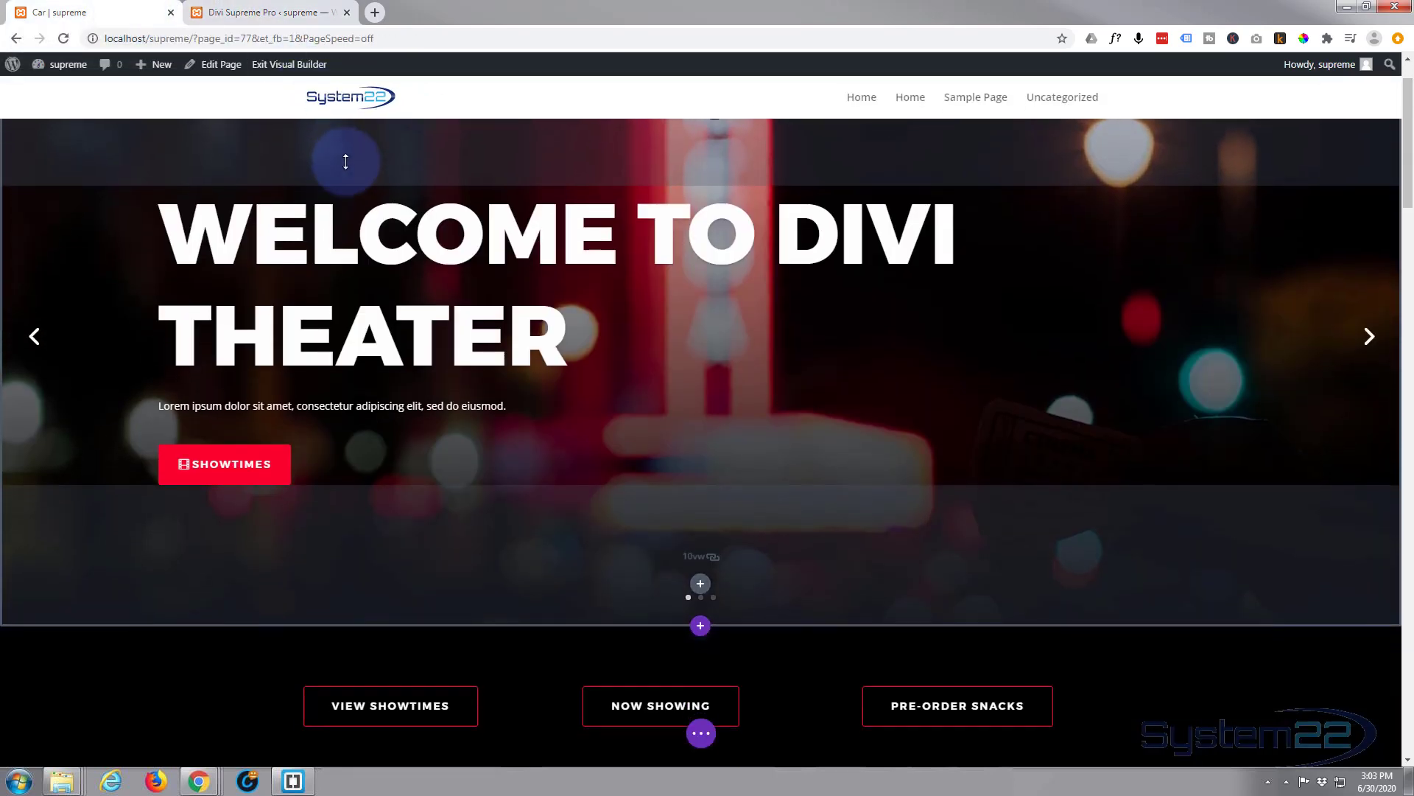
{"action": "scroll", "coordinate": [344, 158], "scroll_direction": "down", "scroll_amount": 4}
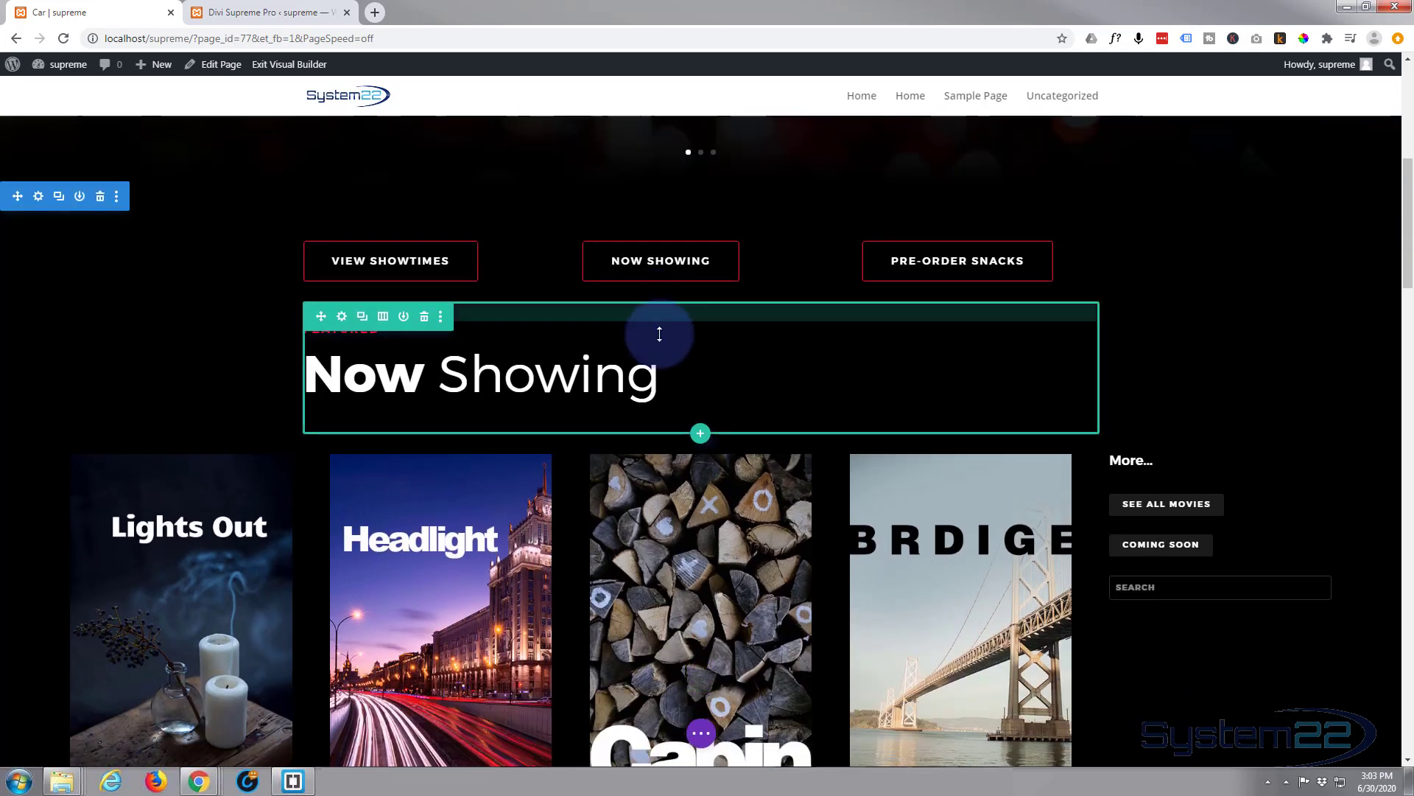
{"action": "left_click", "coordinate": [700, 435]}
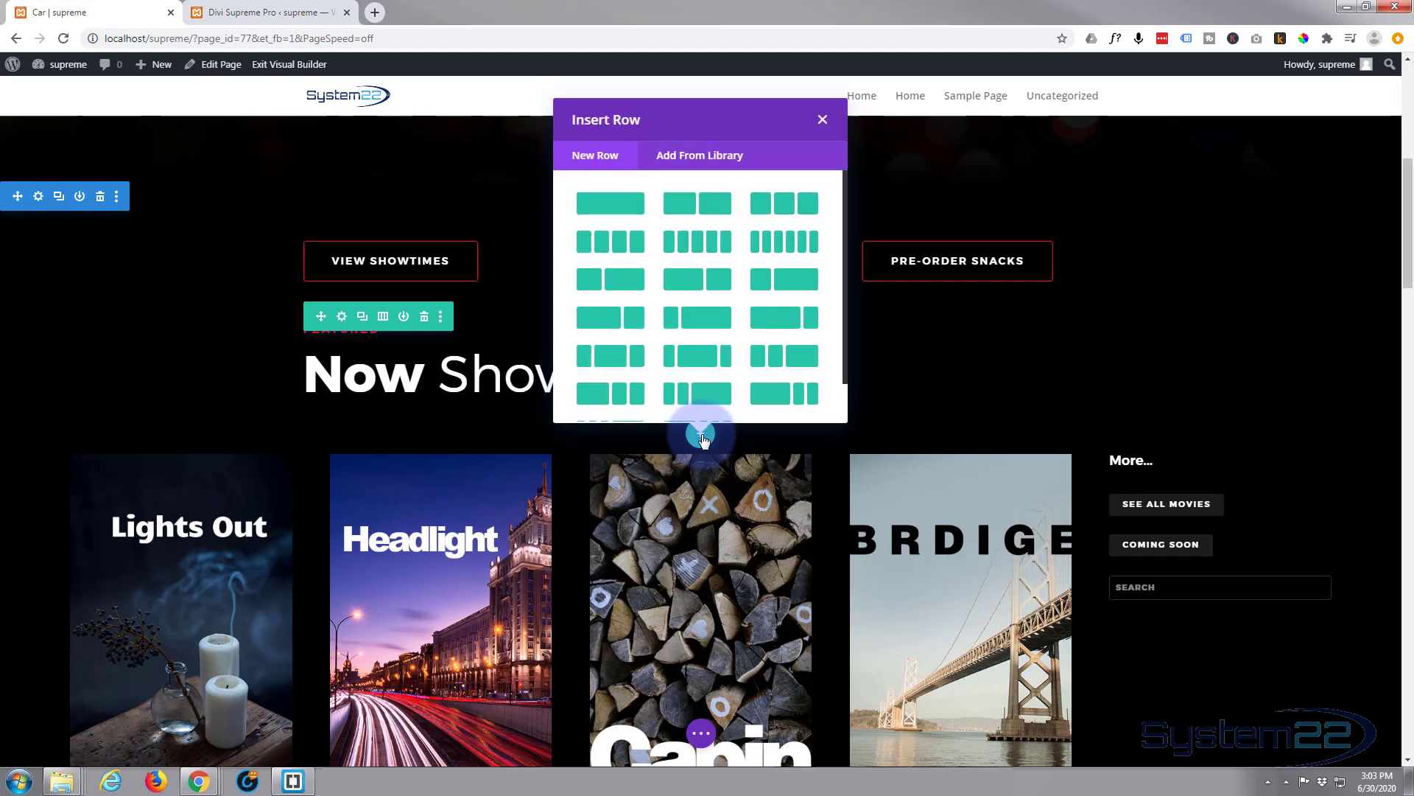
{"action": "left_click", "coordinate": [622, 204]}
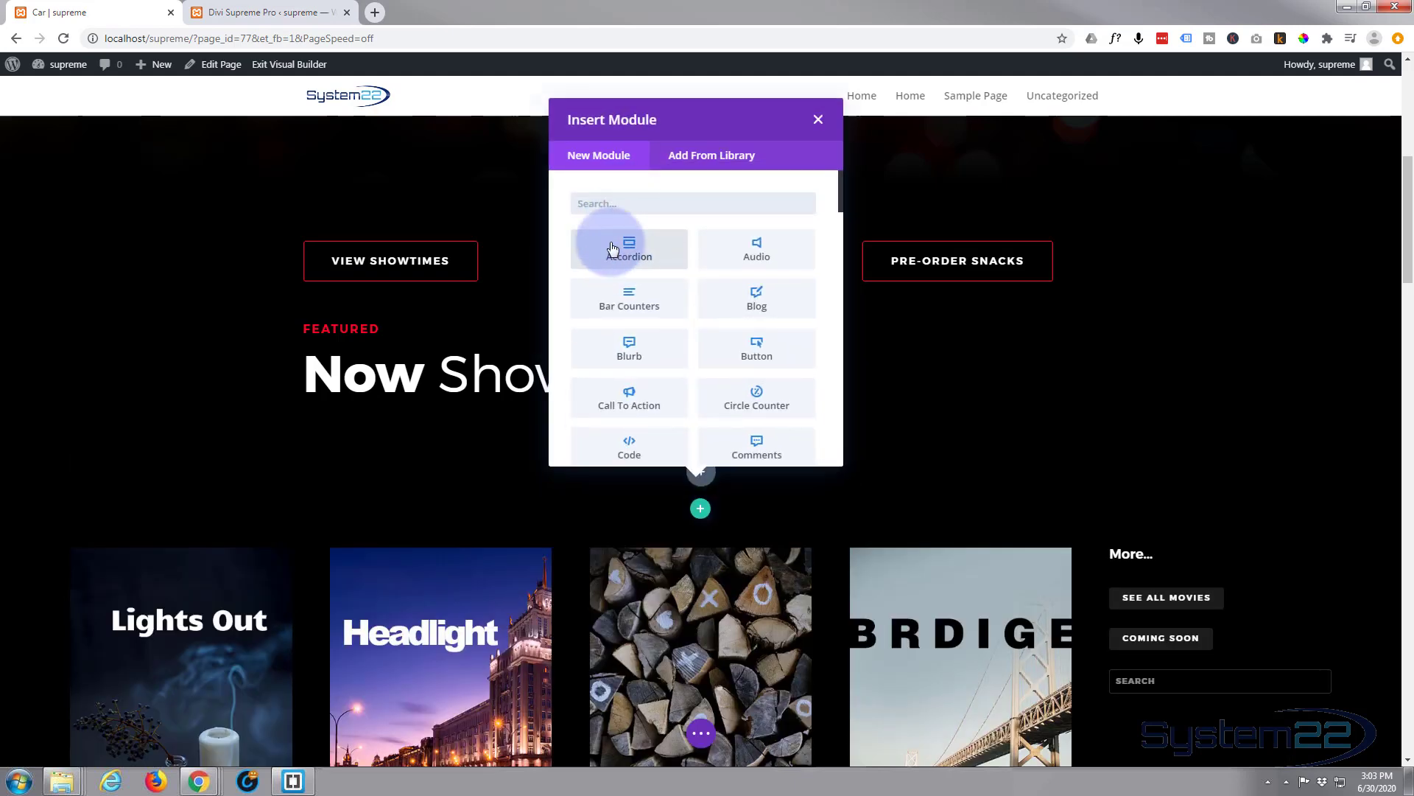
- Add a Supreme Card Carousel module to the new row
{"action": "scroll", "coordinate": [673, 319], "scroll_direction": "down", "scroll_amount": 2}
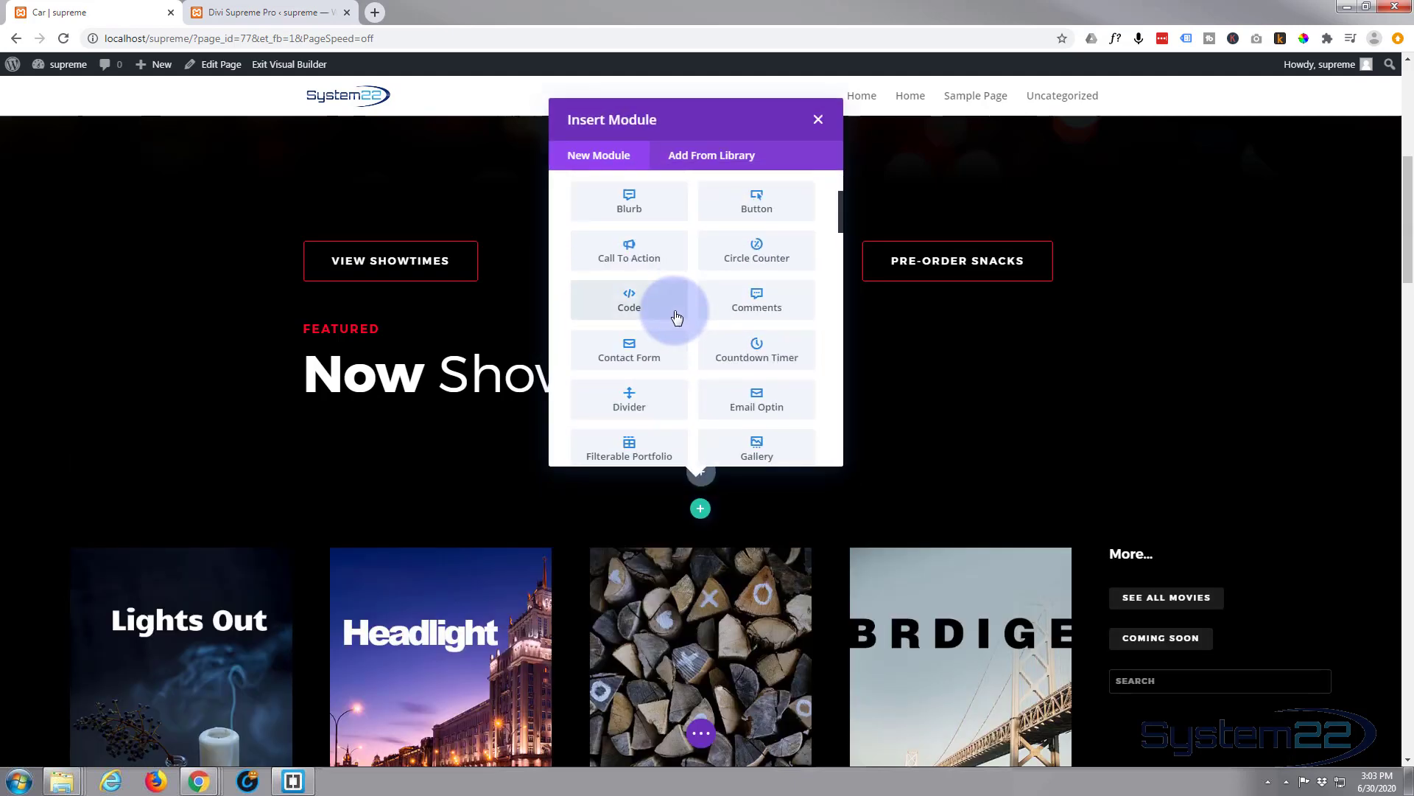
{"action": "scroll", "coordinate": [674, 313], "scroll_direction": "down", "scroll_amount": 6}
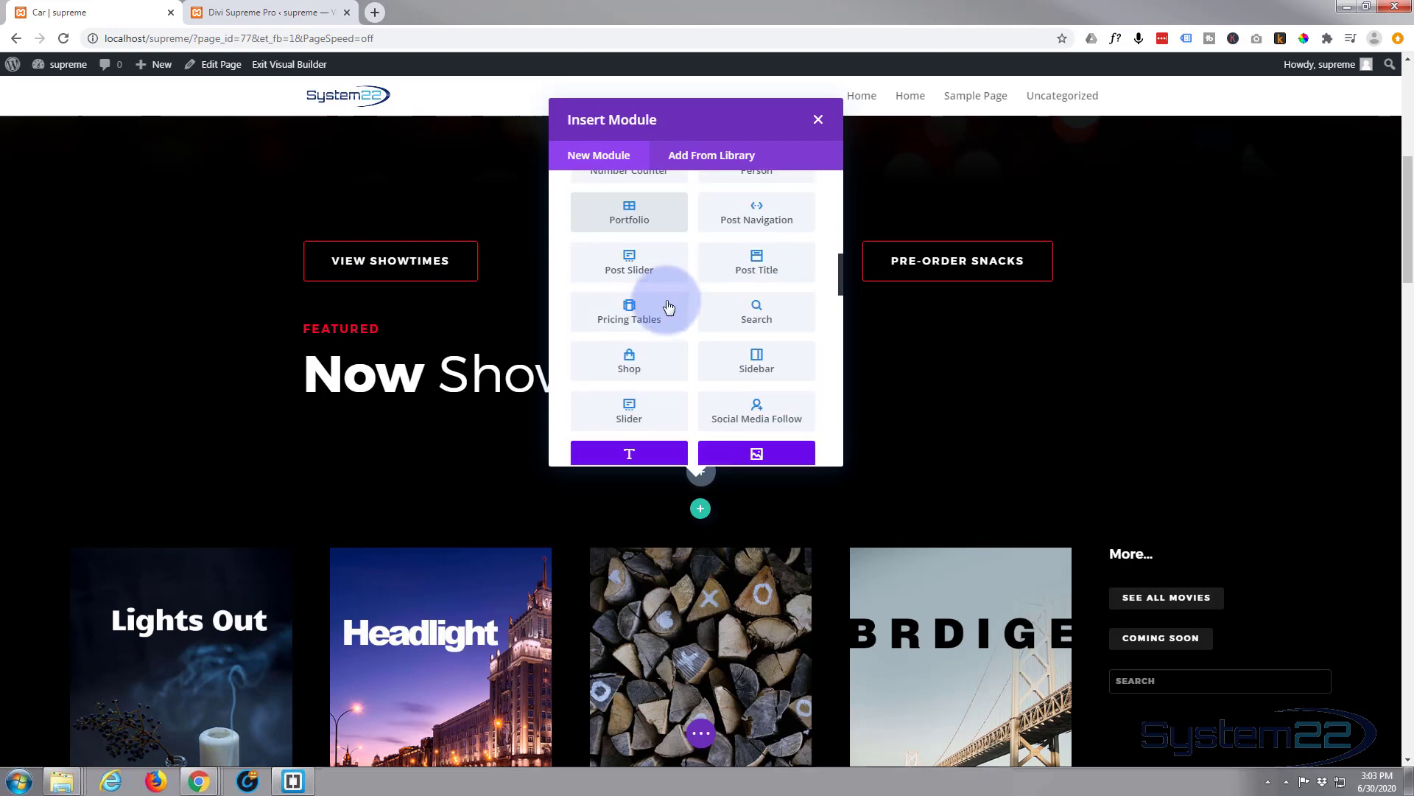
{"action": "scroll", "coordinate": [667, 302], "scroll_direction": "down", "scroll_amount": 2}
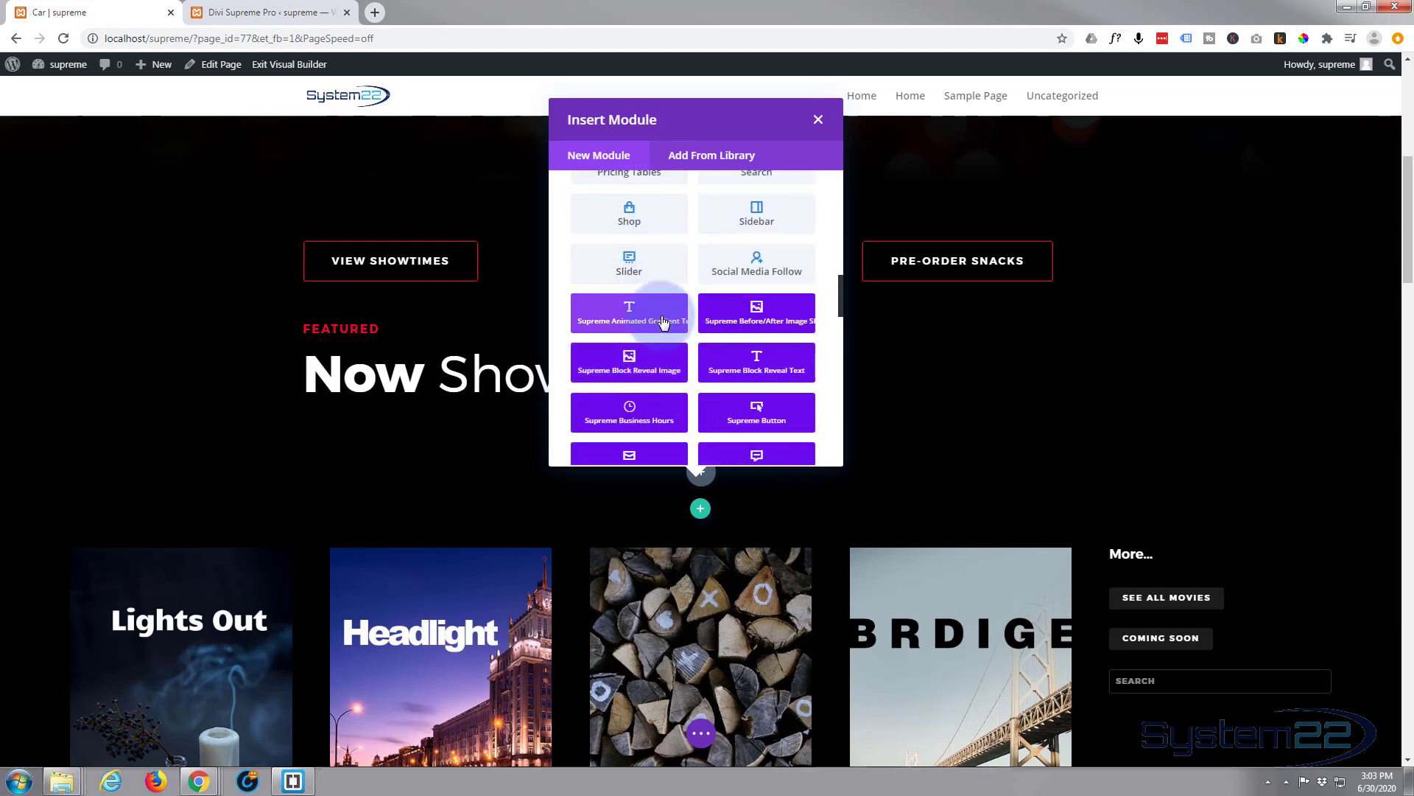
{"action": "scroll", "coordinate": [662, 322], "scroll_direction": "down", "scroll_amount": 1}
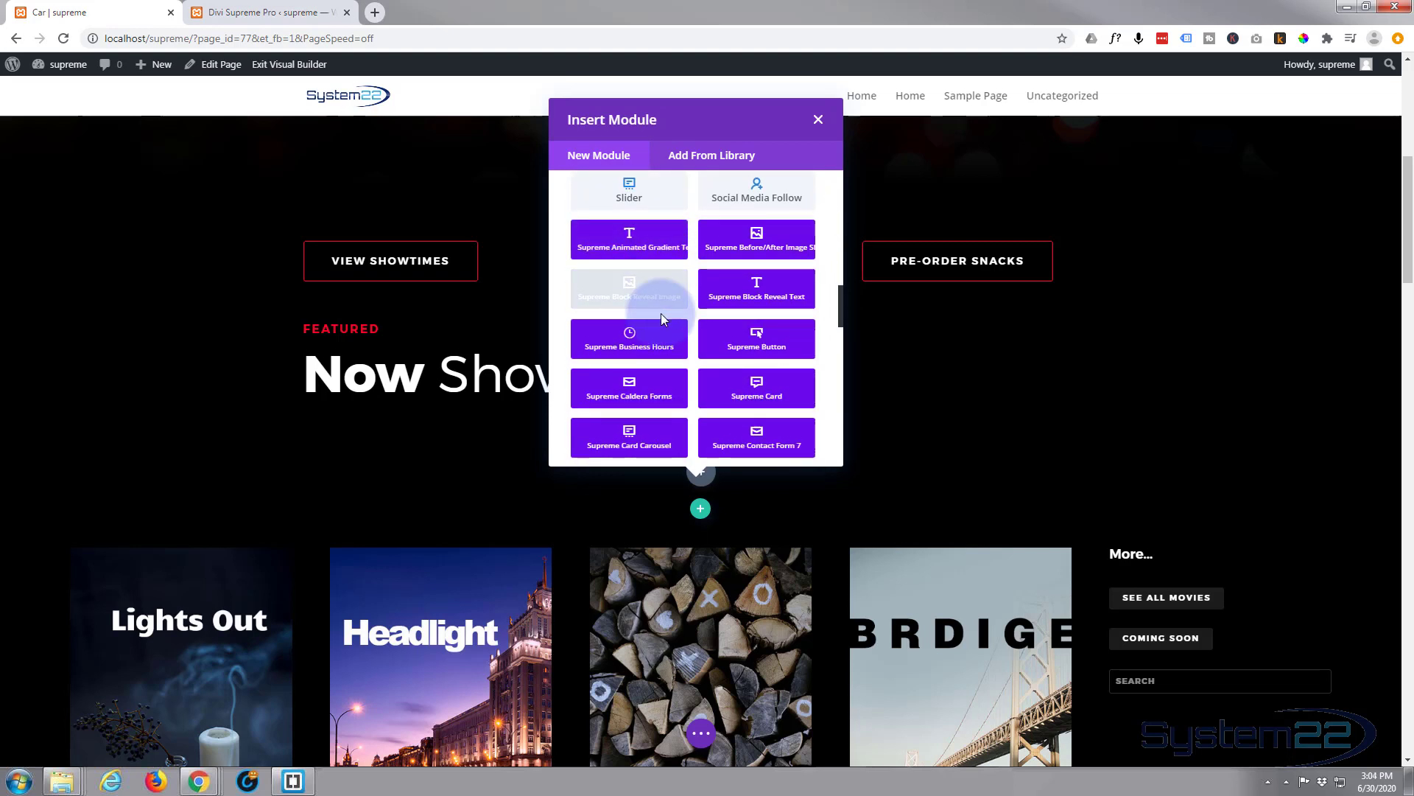
{"action": "scroll", "coordinate": [660, 315], "scroll_direction": "down", "scroll_amount": 1}
{"action": "left_click", "coordinate": [636, 368]}
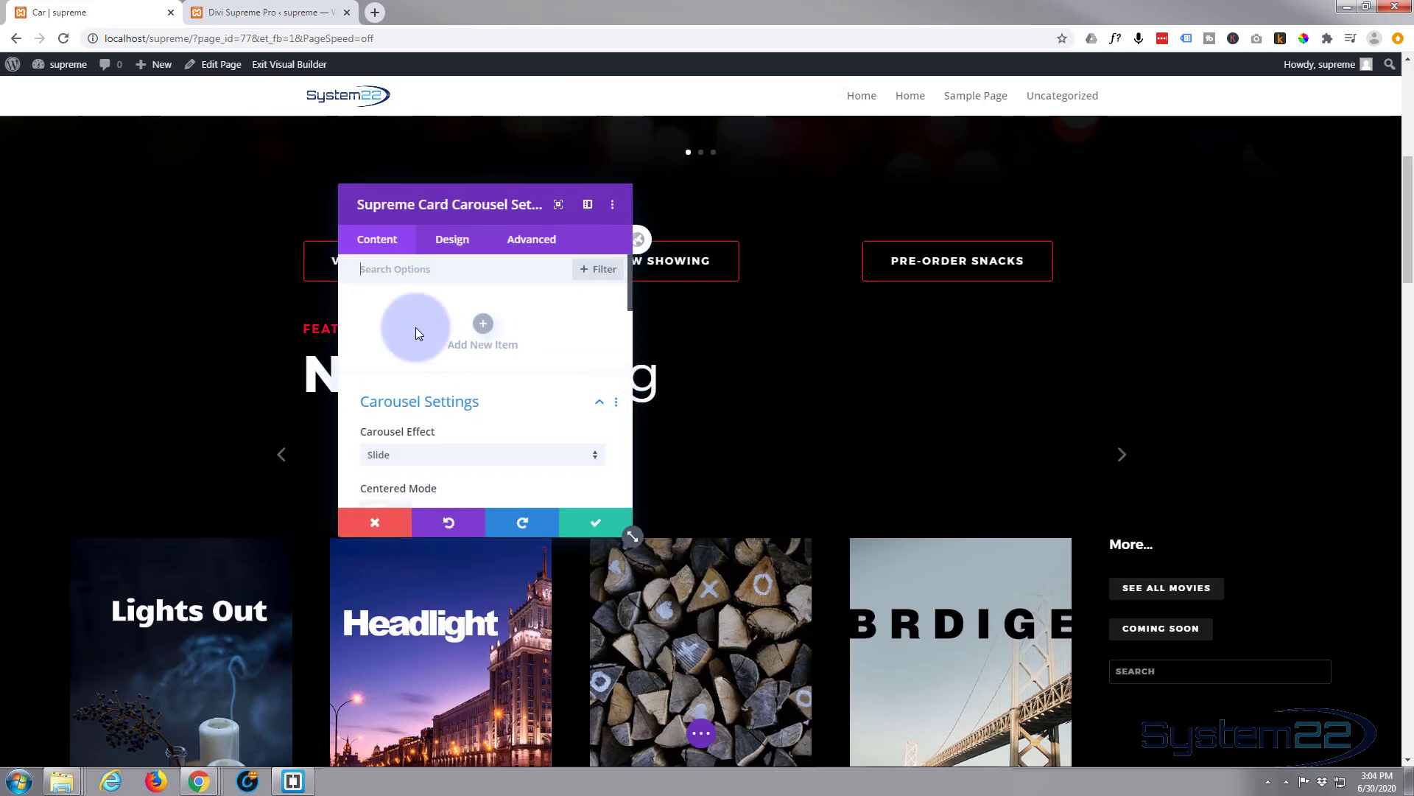
- Add a card item to the carousel and set its image to the Downtown cover, cover-9.jpg
{"action": "left_click", "coordinate": [484, 324]}
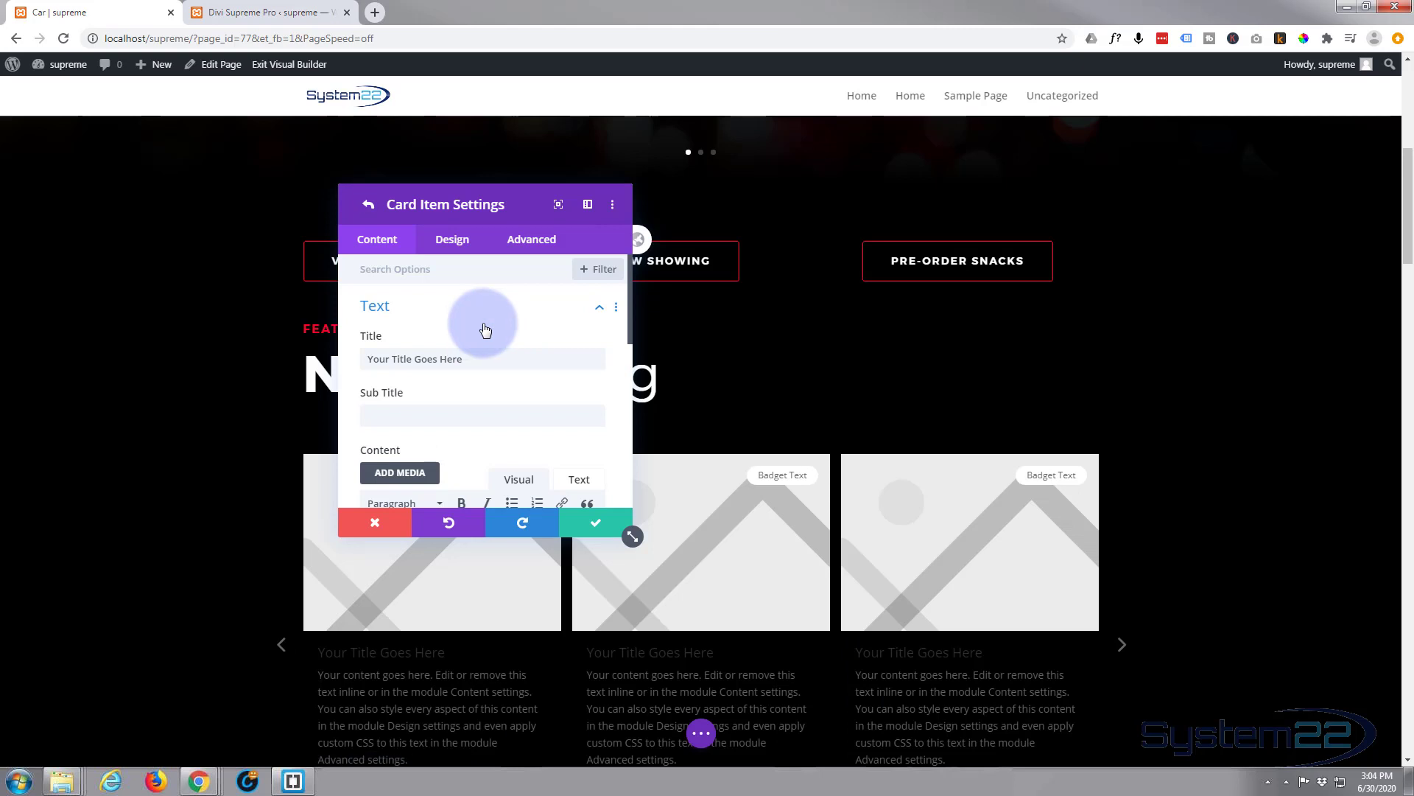
{"action": "scroll", "coordinate": [477, 324], "scroll_direction": "down", "scroll_amount": 3}
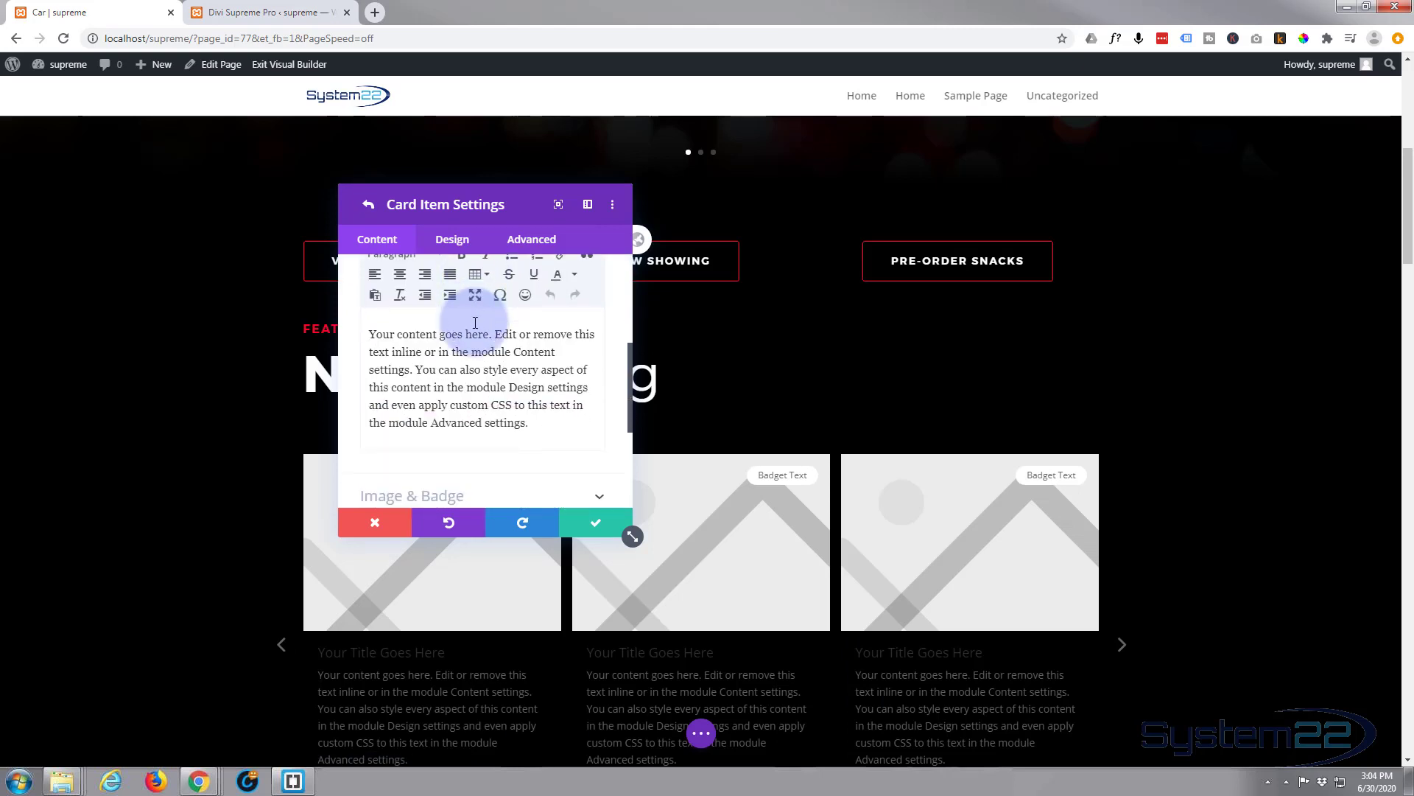
{"action": "scroll", "coordinate": [475, 322], "scroll_direction": "down", "scroll_amount": 2}
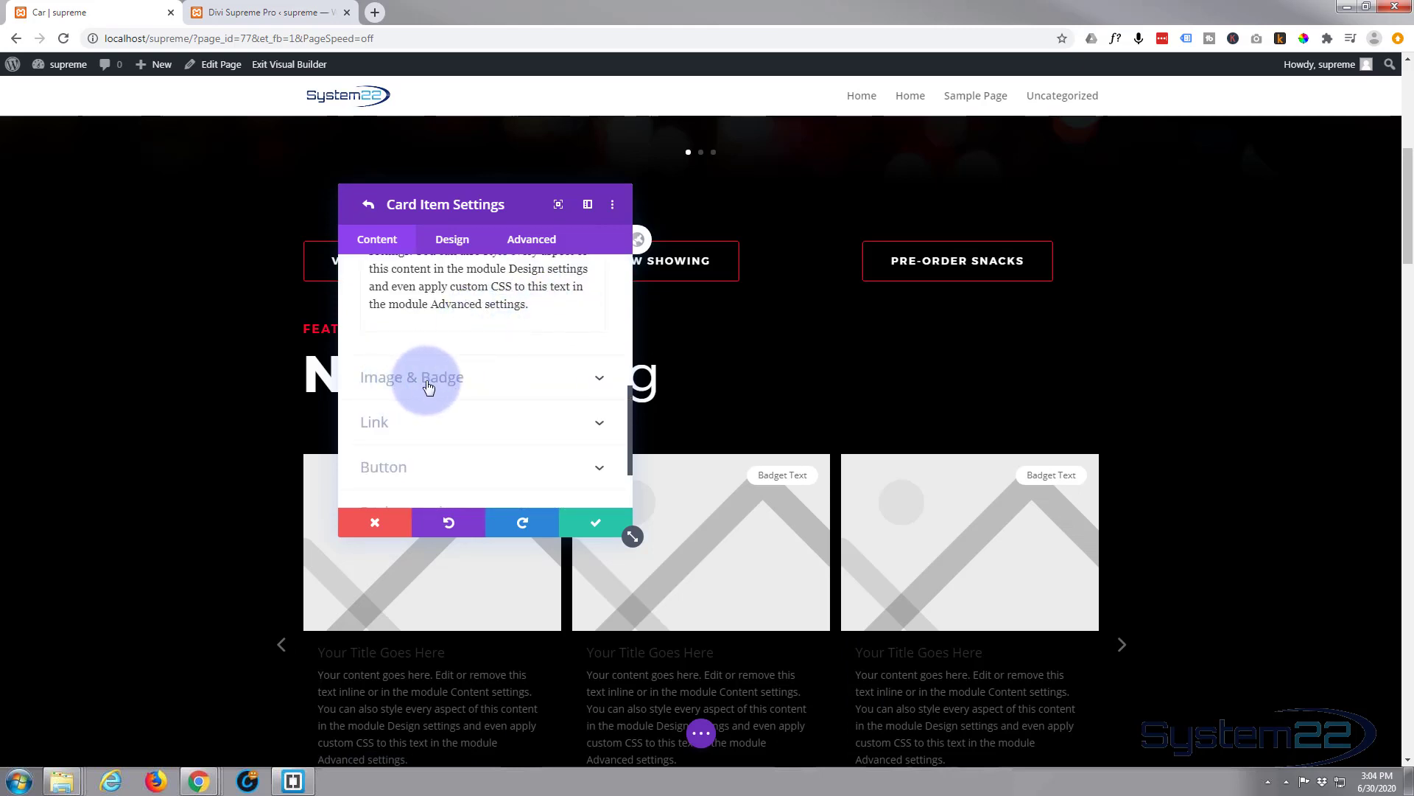
{"action": "left_click", "coordinate": [452, 382]}
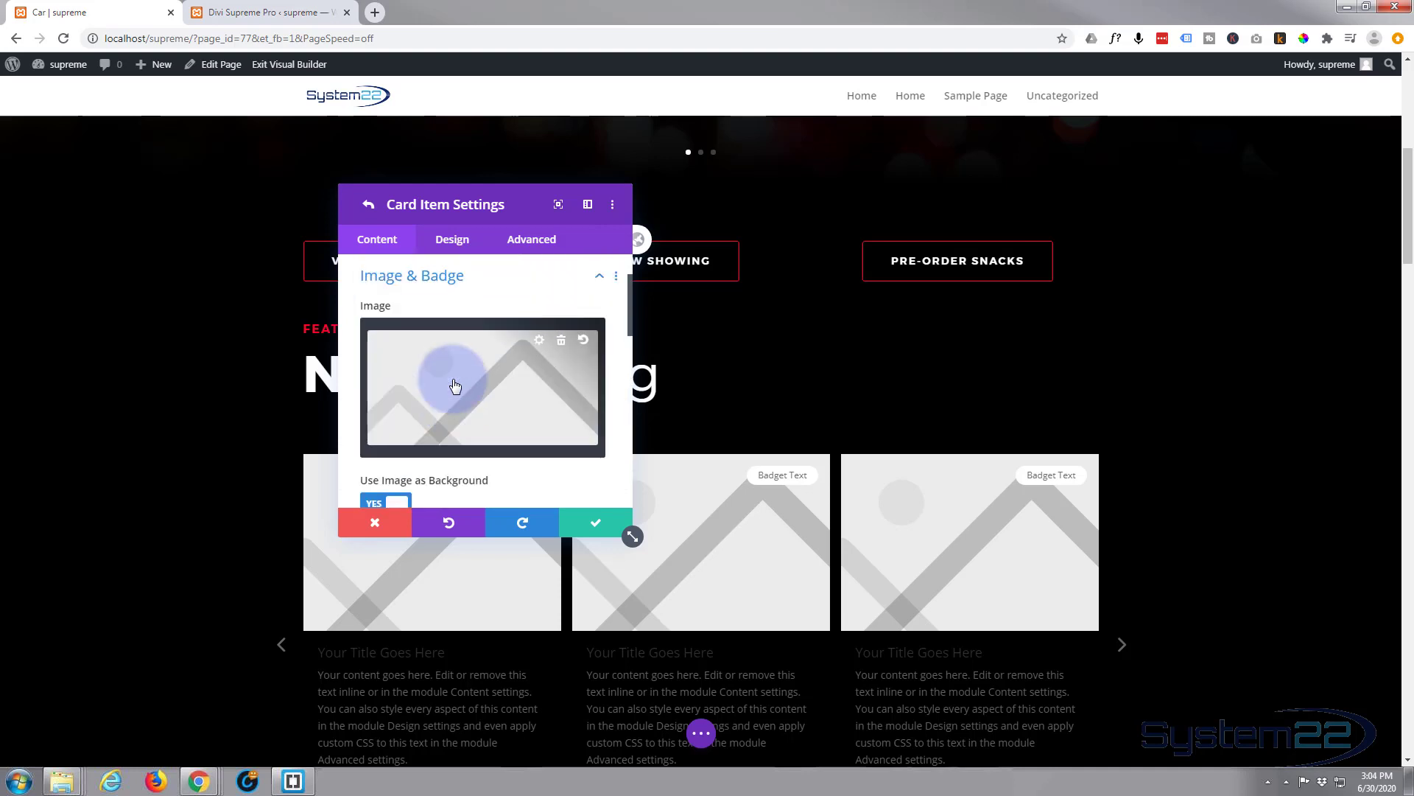
{"action": "left_click", "coordinate": [456, 386]}
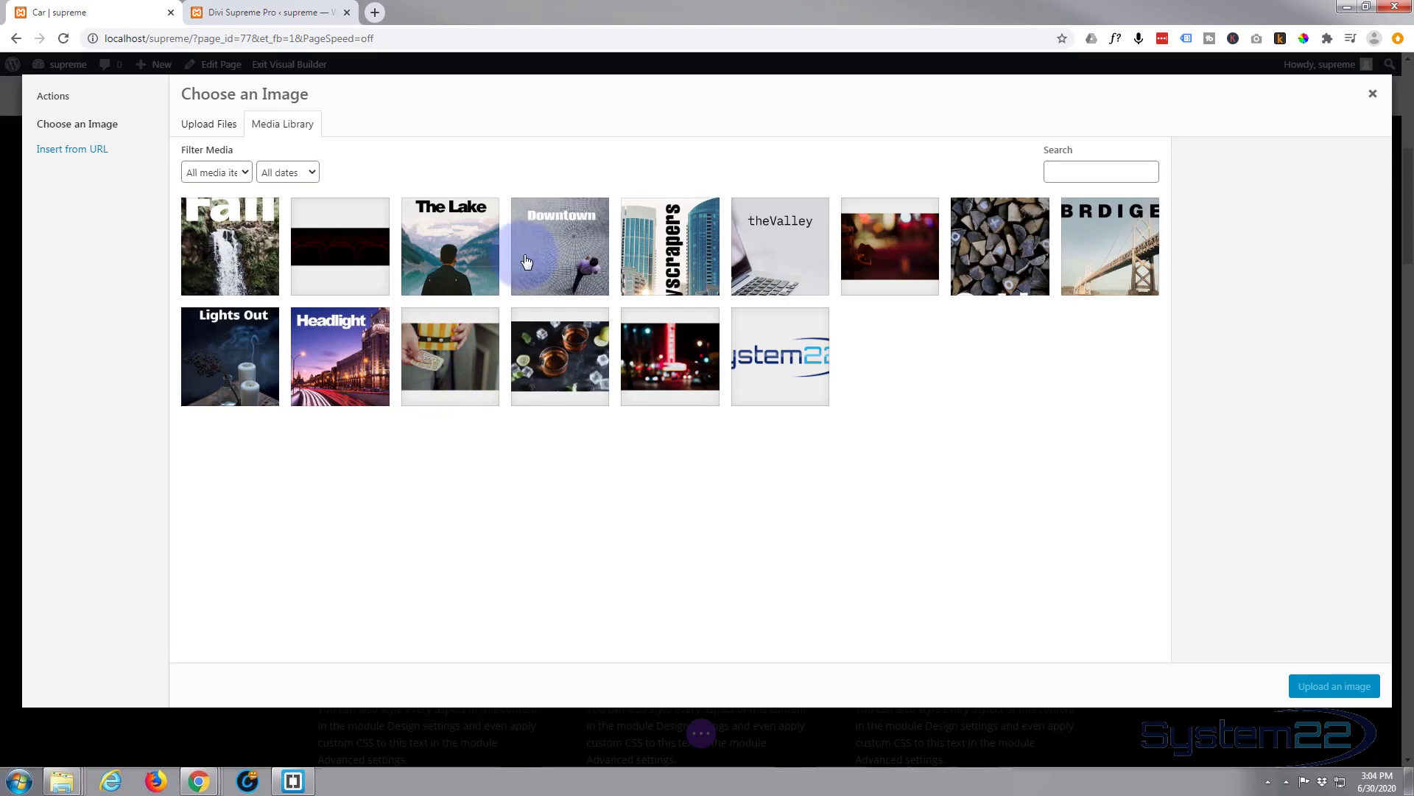
{"action": "left_click", "coordinate": [552, 253]}
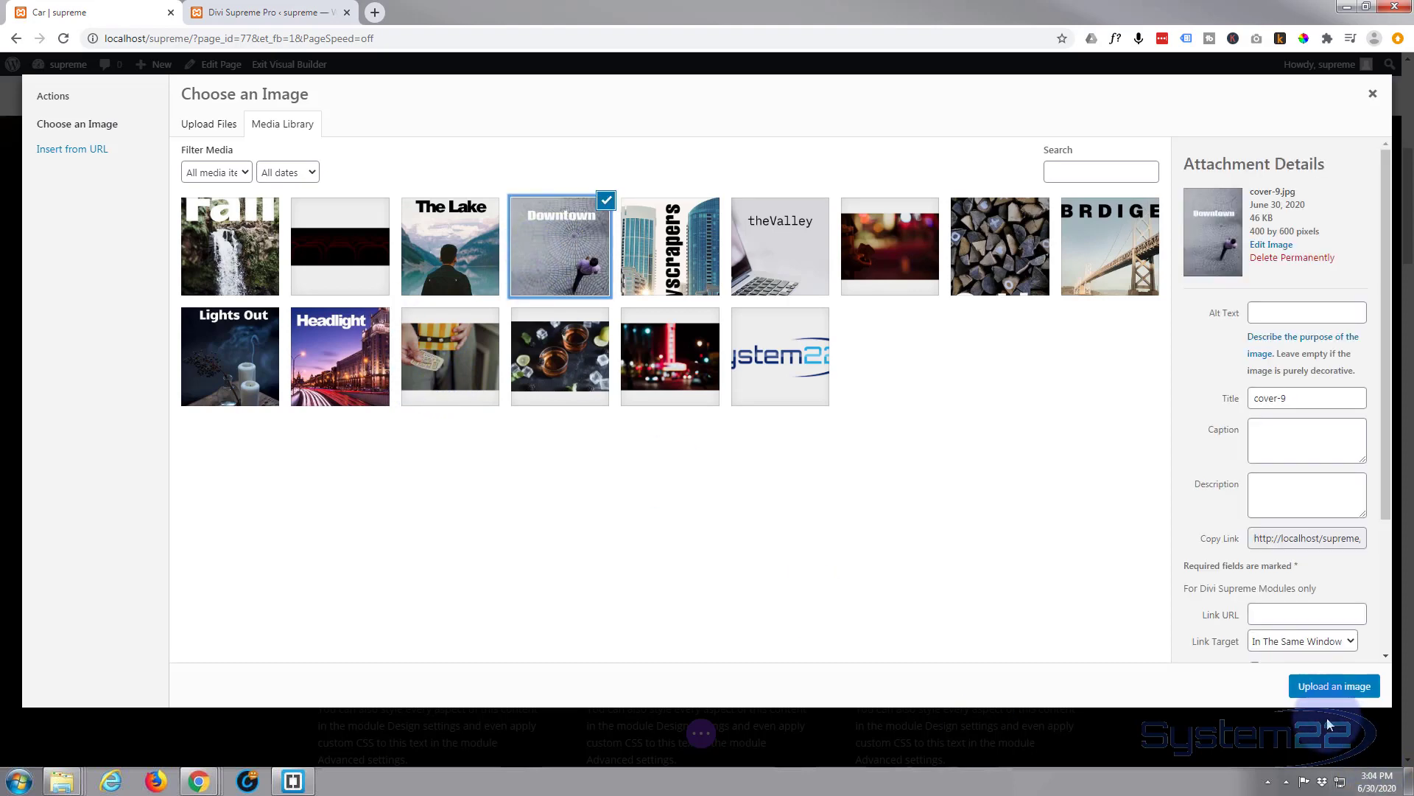
{"action": "left_click", "coordinate": [1326, 690]}
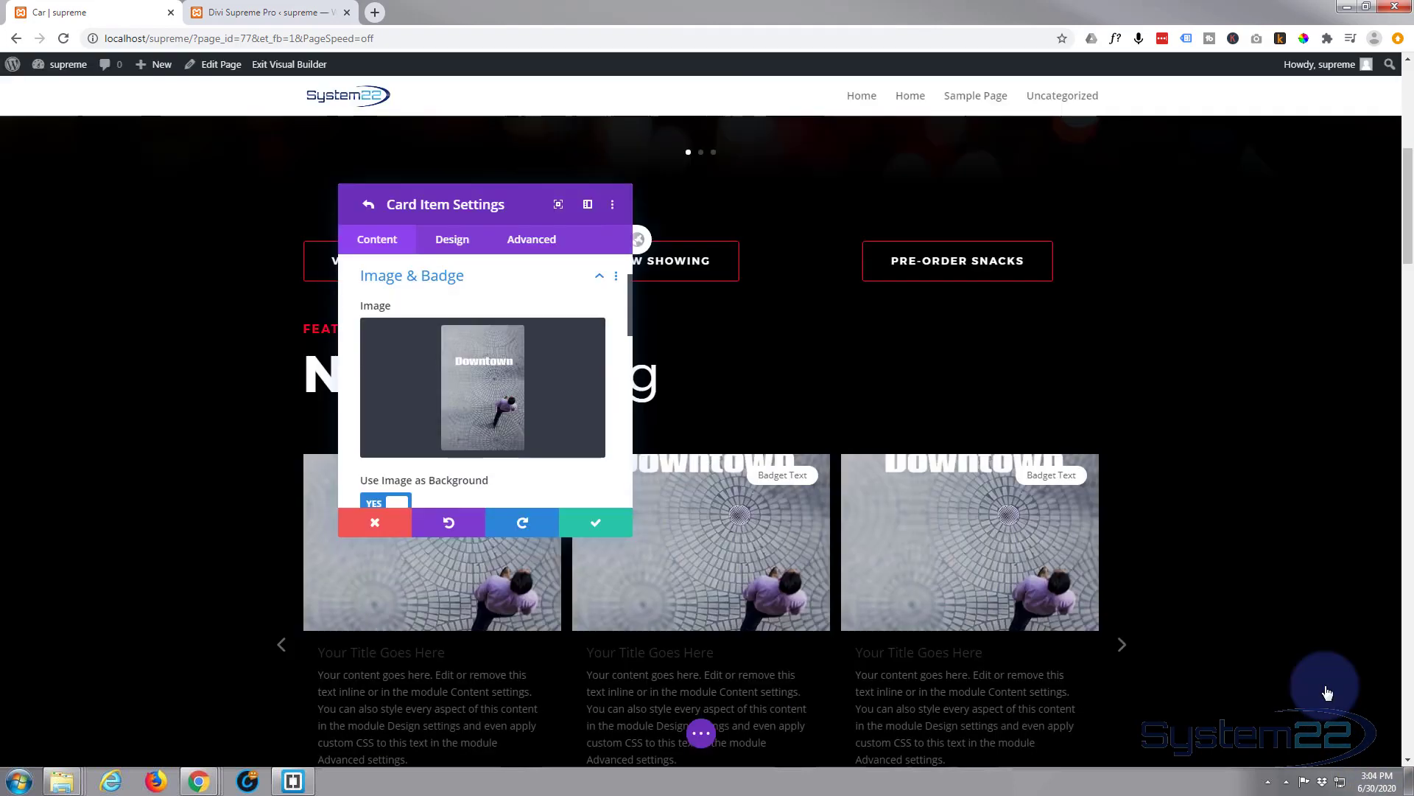
- Set the Downtown card's image height to 350px
{"action": "mouse_move", "coordinate": [508, 383]}
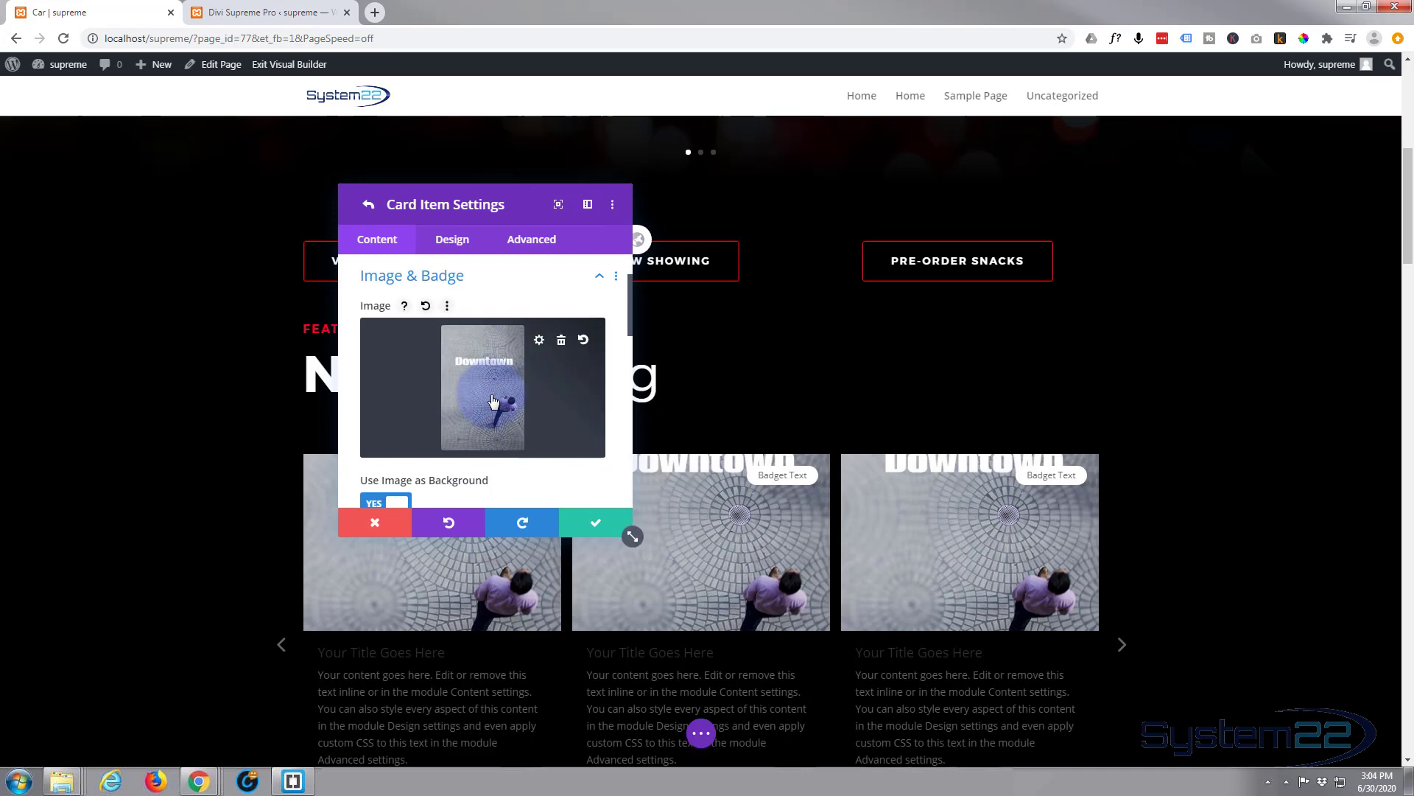
{"action": "left_click_drag", "start_coordinate": [520, 213], "coordinate": [973, 210]}
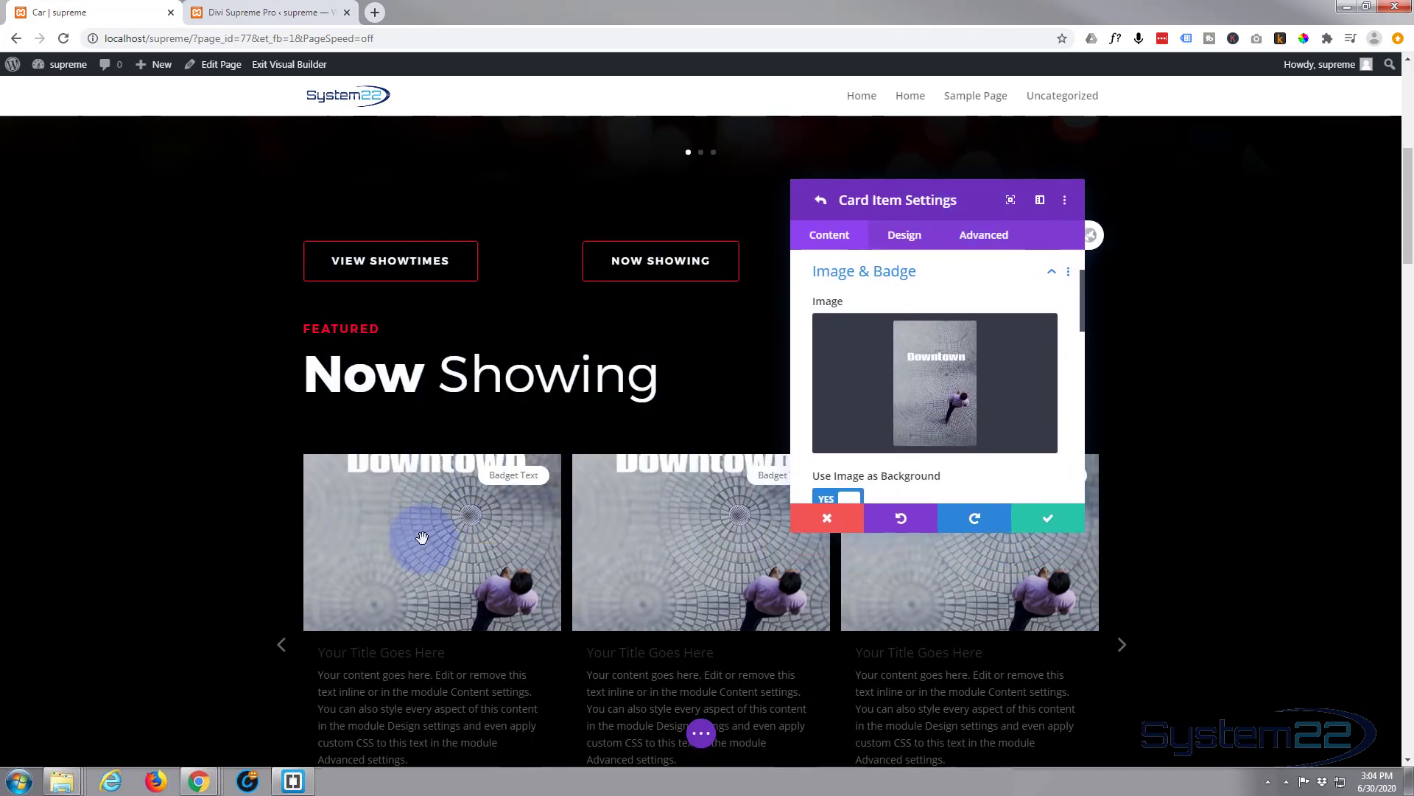
{"action": "scroll", "coordinate": [267, 566], "scroll_direction": "down", "scroll_amount": 2}
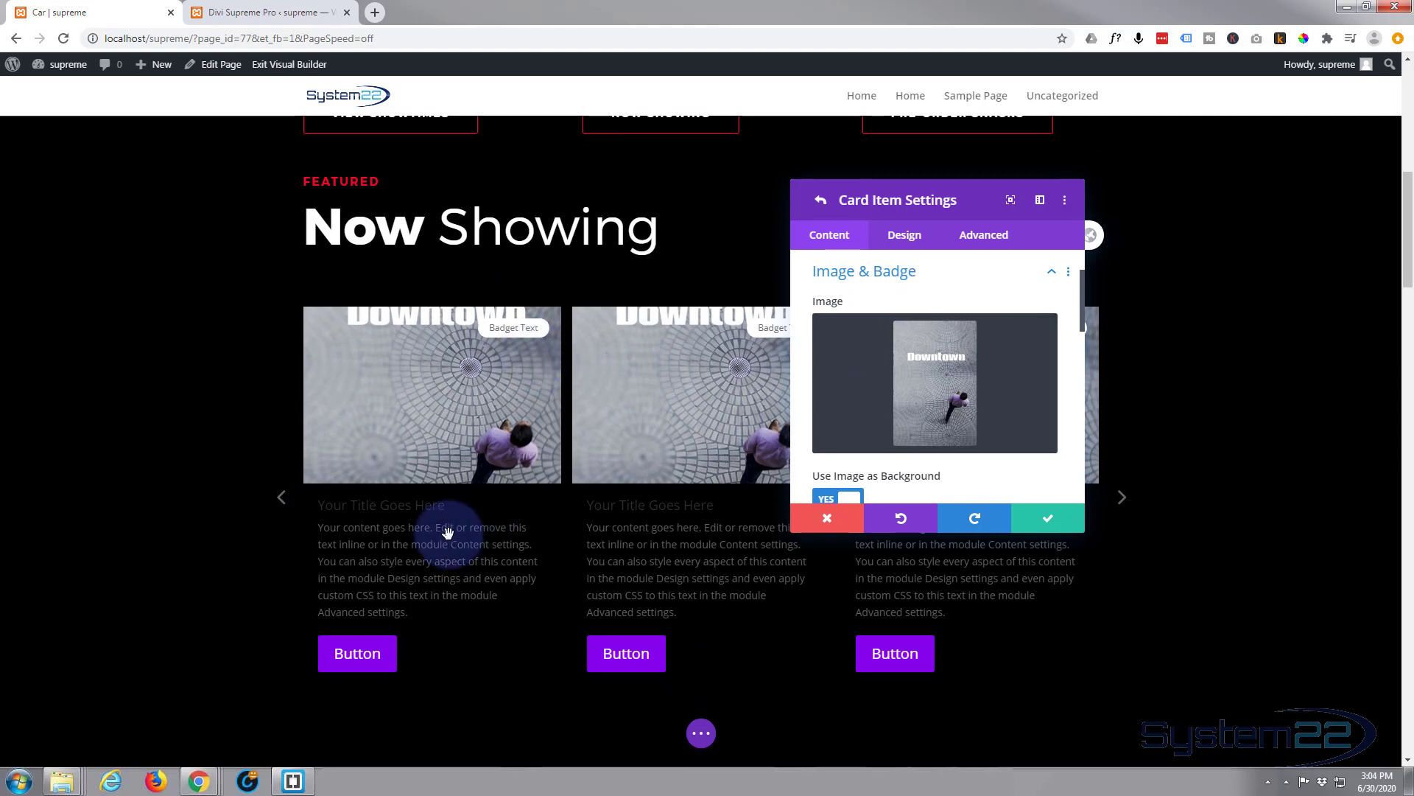
{"action": "scroll", "coordinate": [972, 374], "scroll_direction": "down", "scroll_amount": 2}
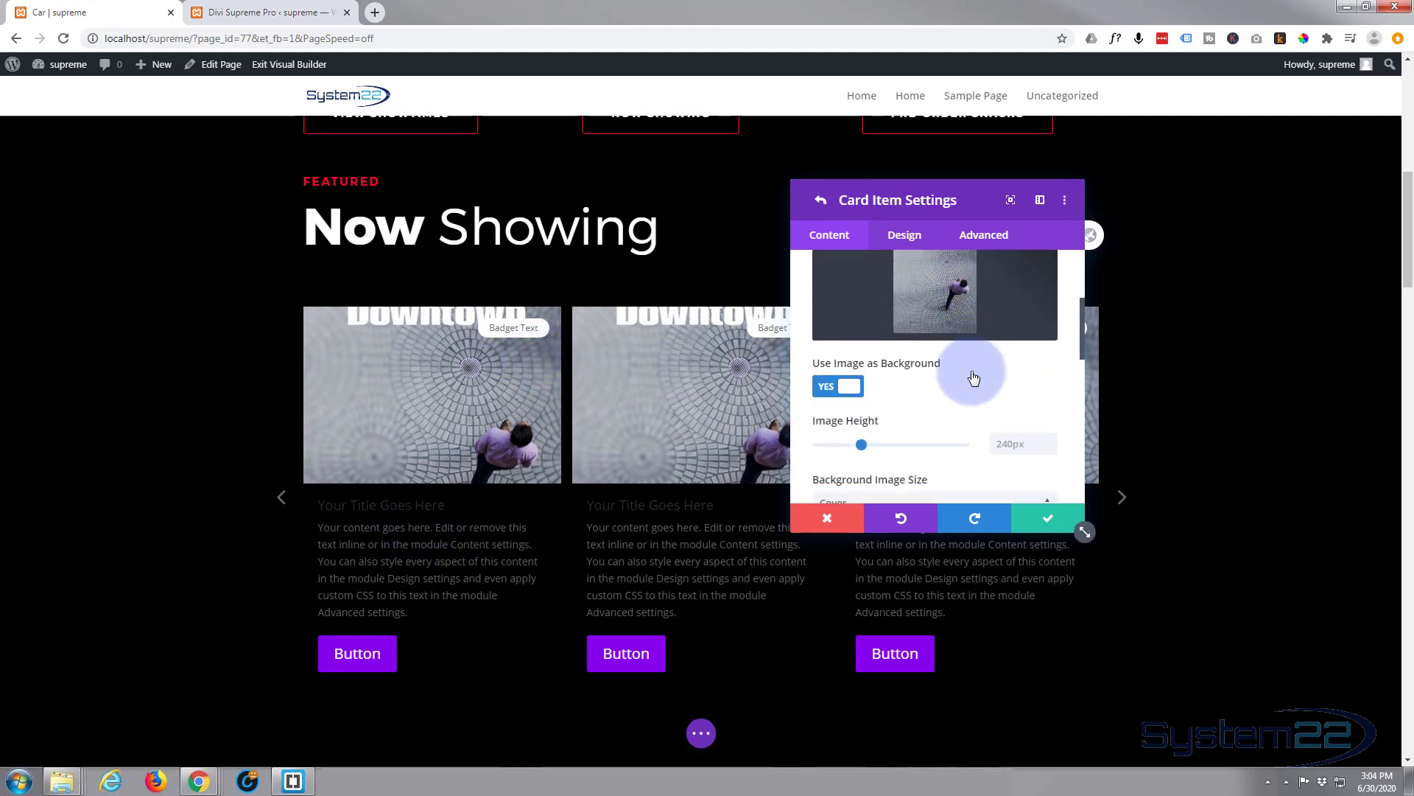
{"action": "scroll", "coordinate": [972, 378], "scroll_direction": "down", "scroll_amount": 2}
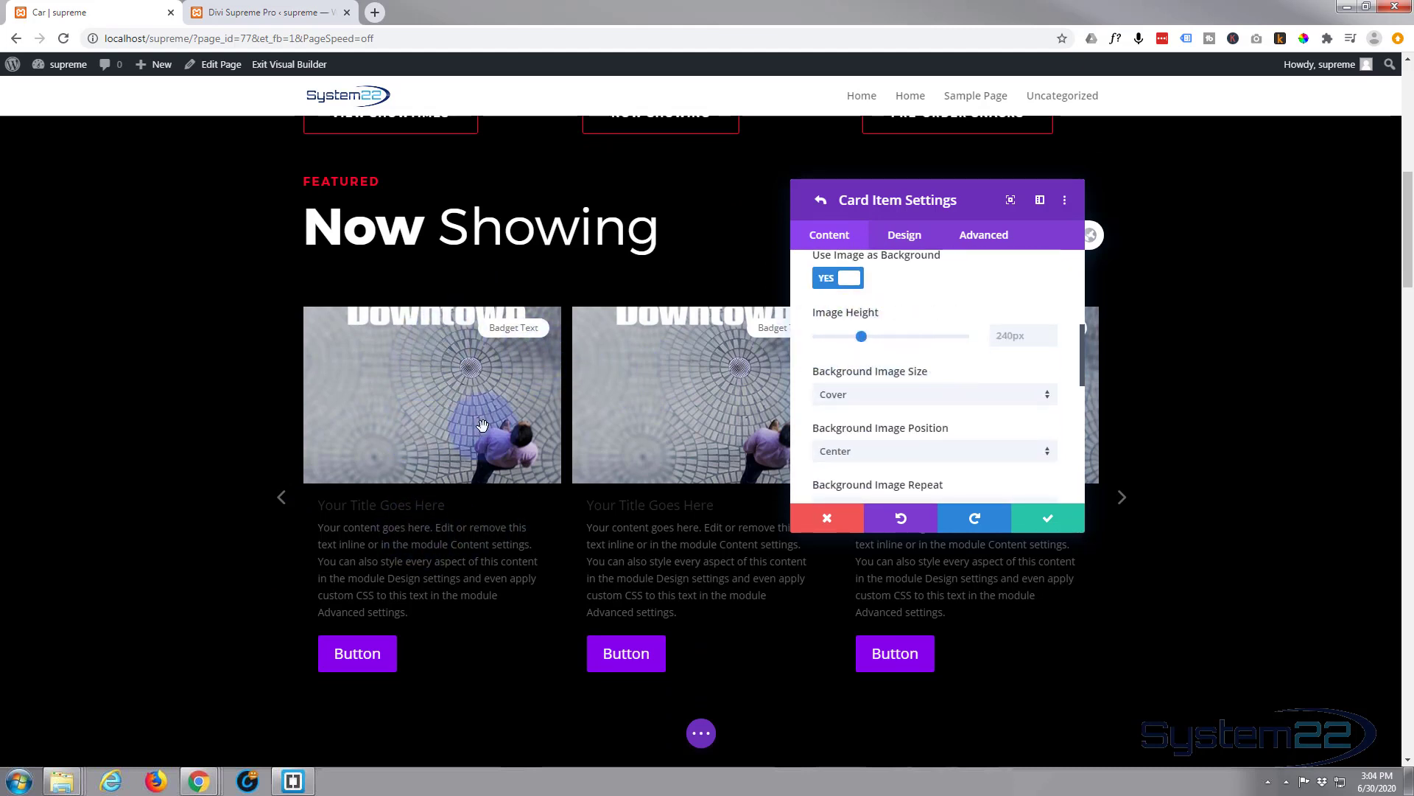
{"action": "left_click_drag", "start_coordinate": [873, 336], "coordinate": [881, 336]}
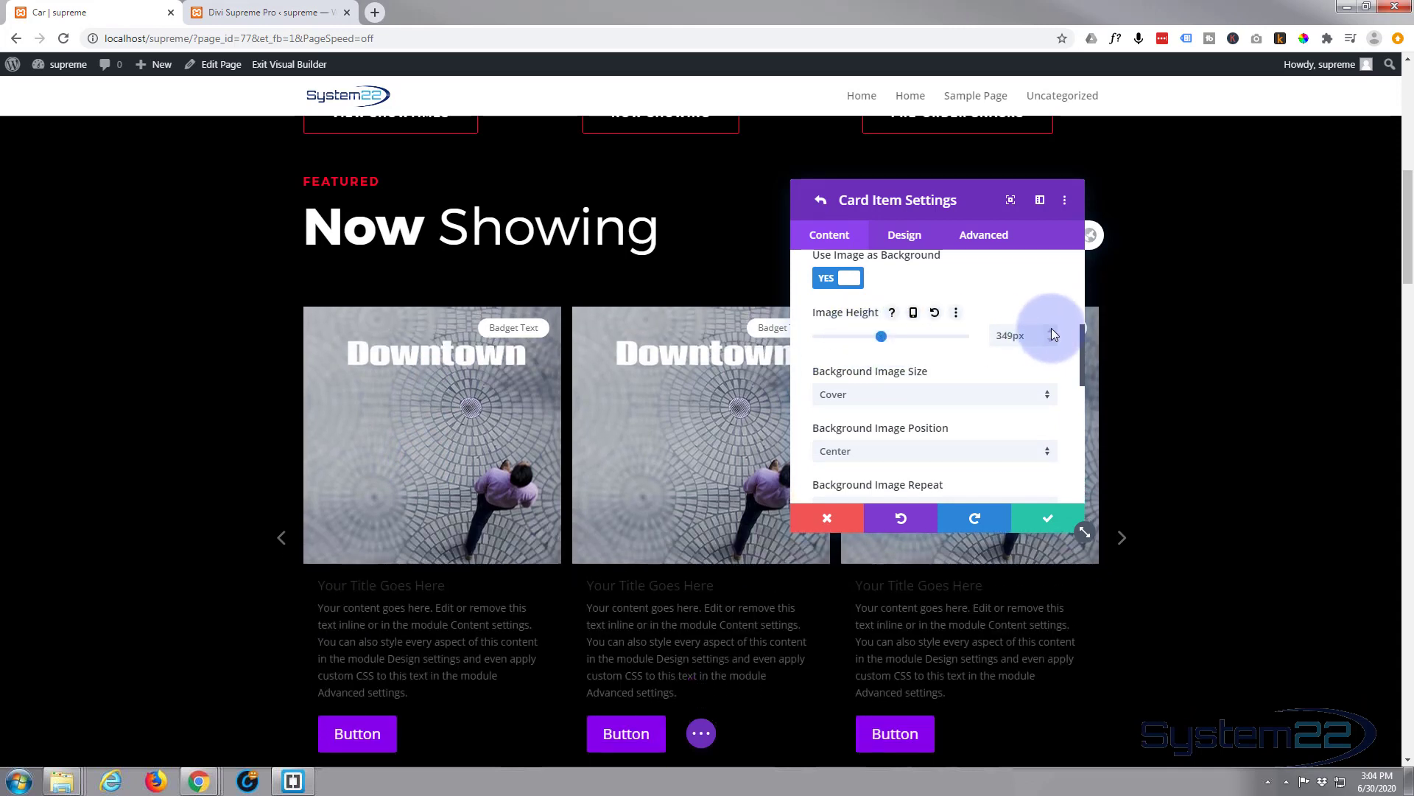
{"action": "left_click", "coordinate": [1053, 333]}
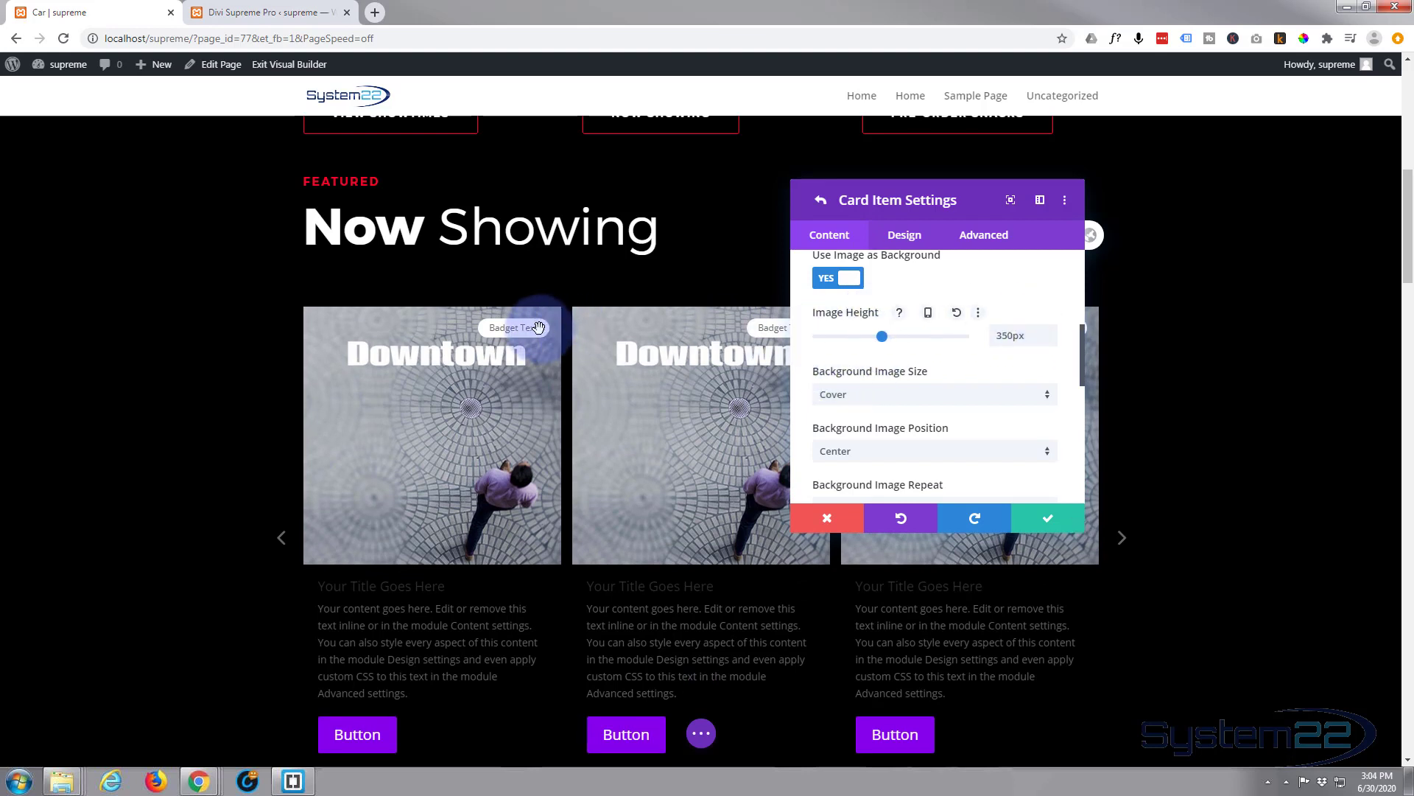
- Remove the placeholder badge text from the Downtown card item
{"action": "scroll", "coordinate": [994, 389], "scroll_direction": "down", "scroll_amount": 1}
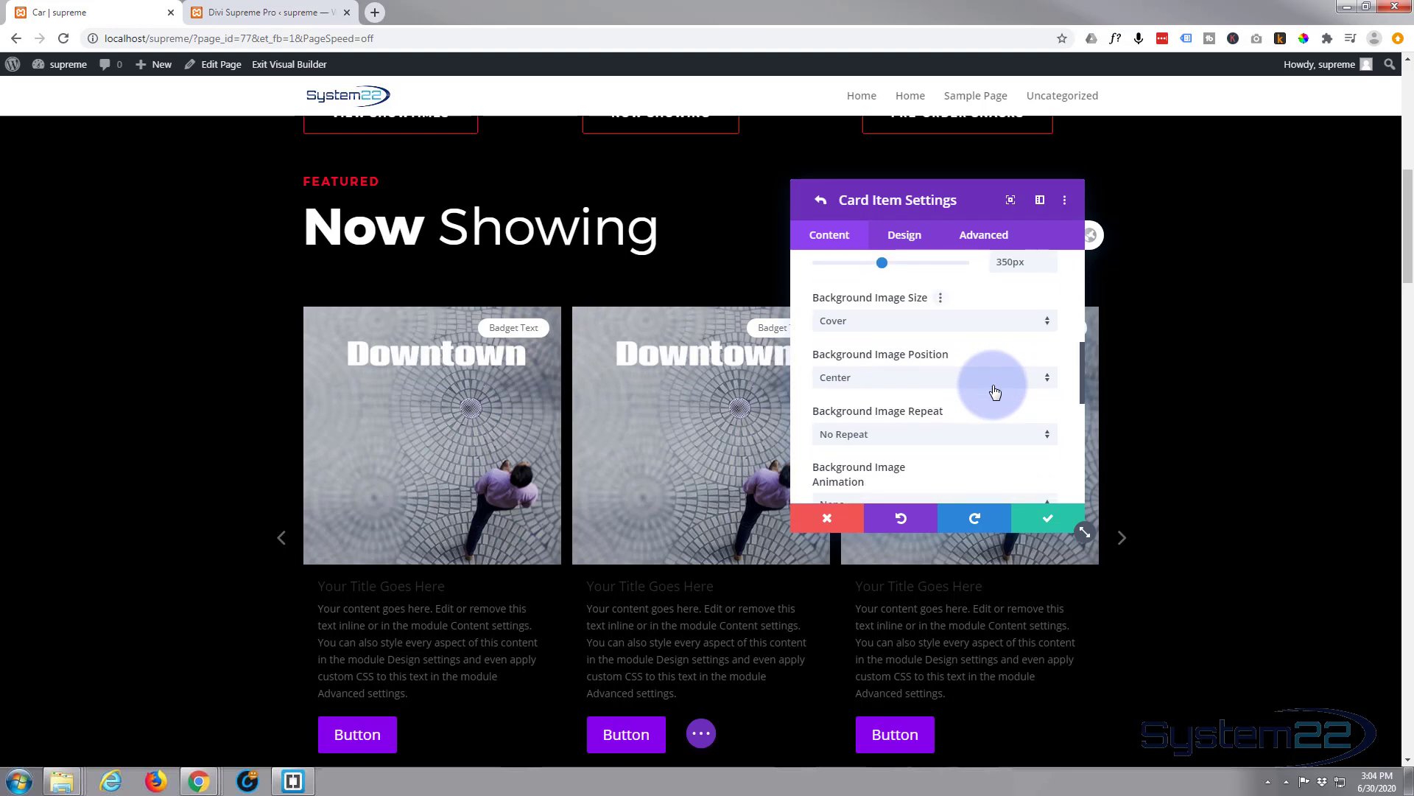
{"action": "scroll", "coordinate": [994, 390], "scroll_direction": "down", "scroll_amount": 2}
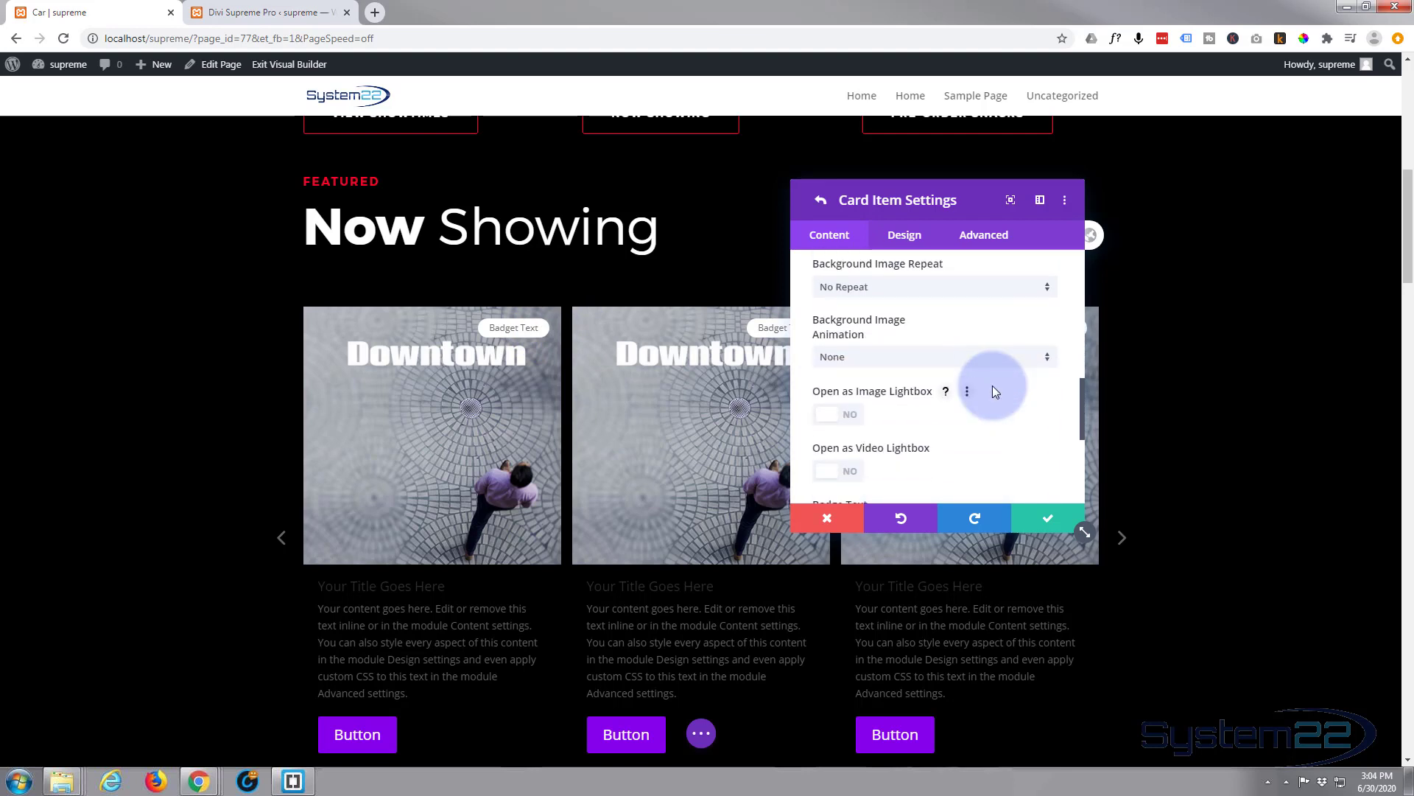
{"action": "scroll", "coordinate": [993, 386], "scroll_direction": "down", "scroll_amount": 1}
{"action": "scroll", "coordinate": [992, 386], "scroll_direction": "down", "scroll_amount": 1}
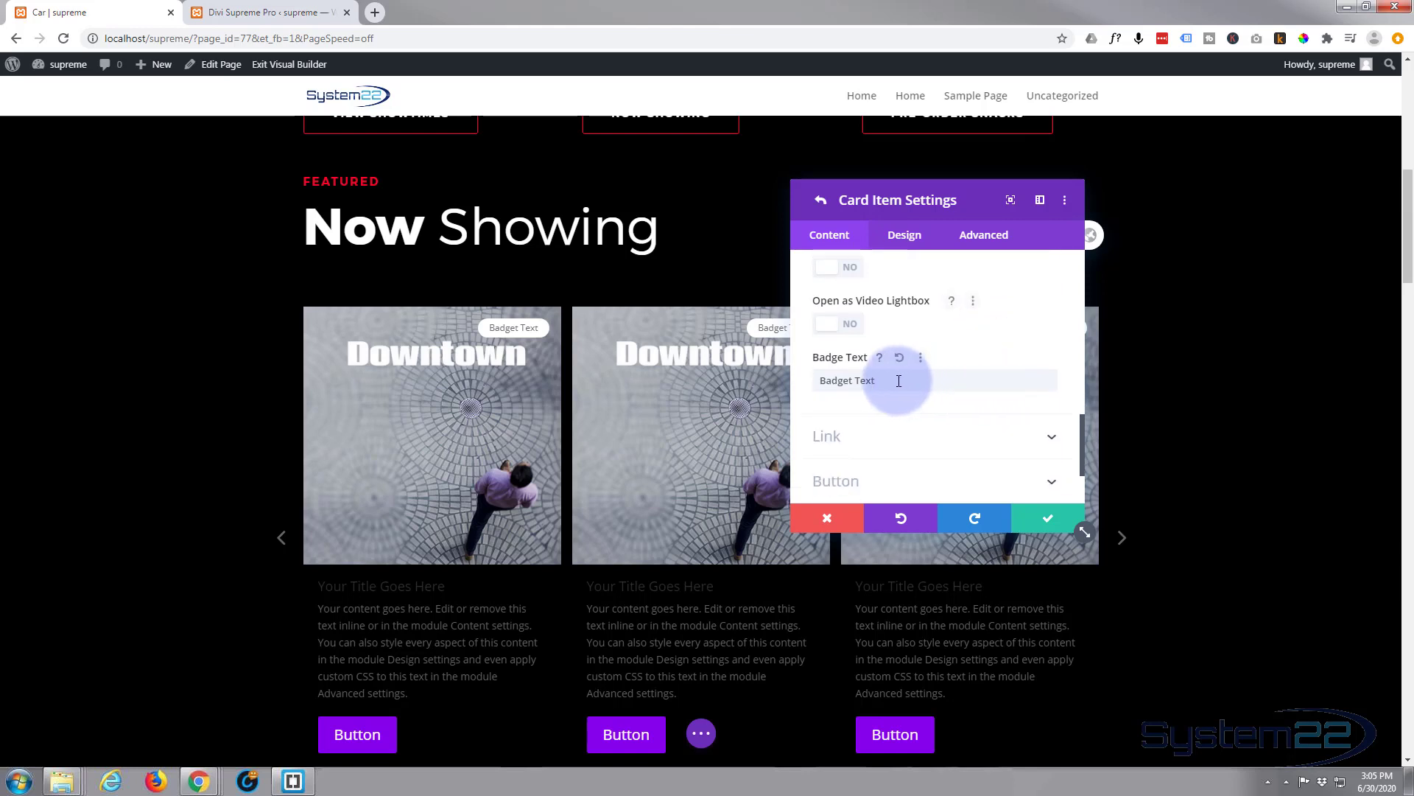
{"action": "left_click_drag", "start_coordinate": [884, 380], "coordinate": [805, 381]}
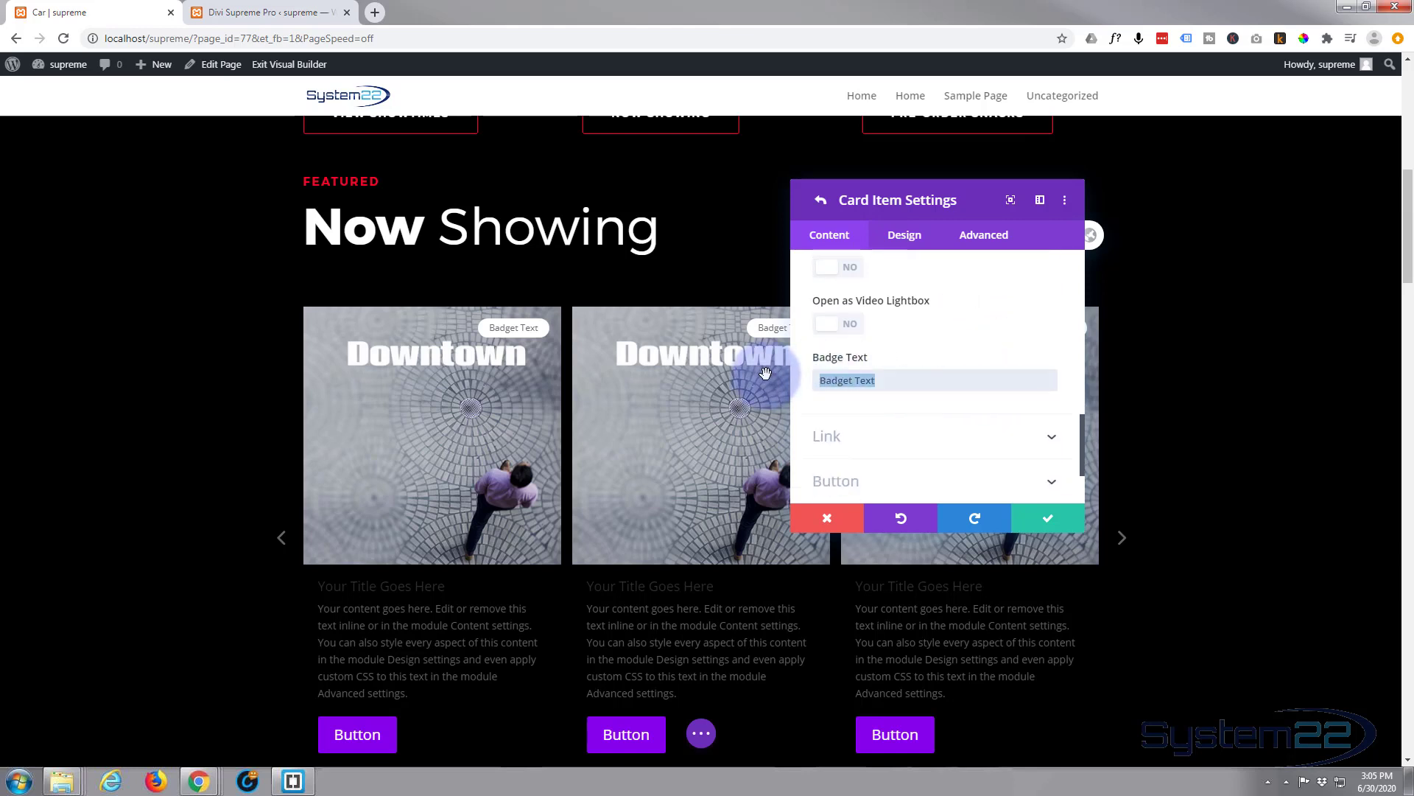
{"action": "key", "text": "BackSpace"}
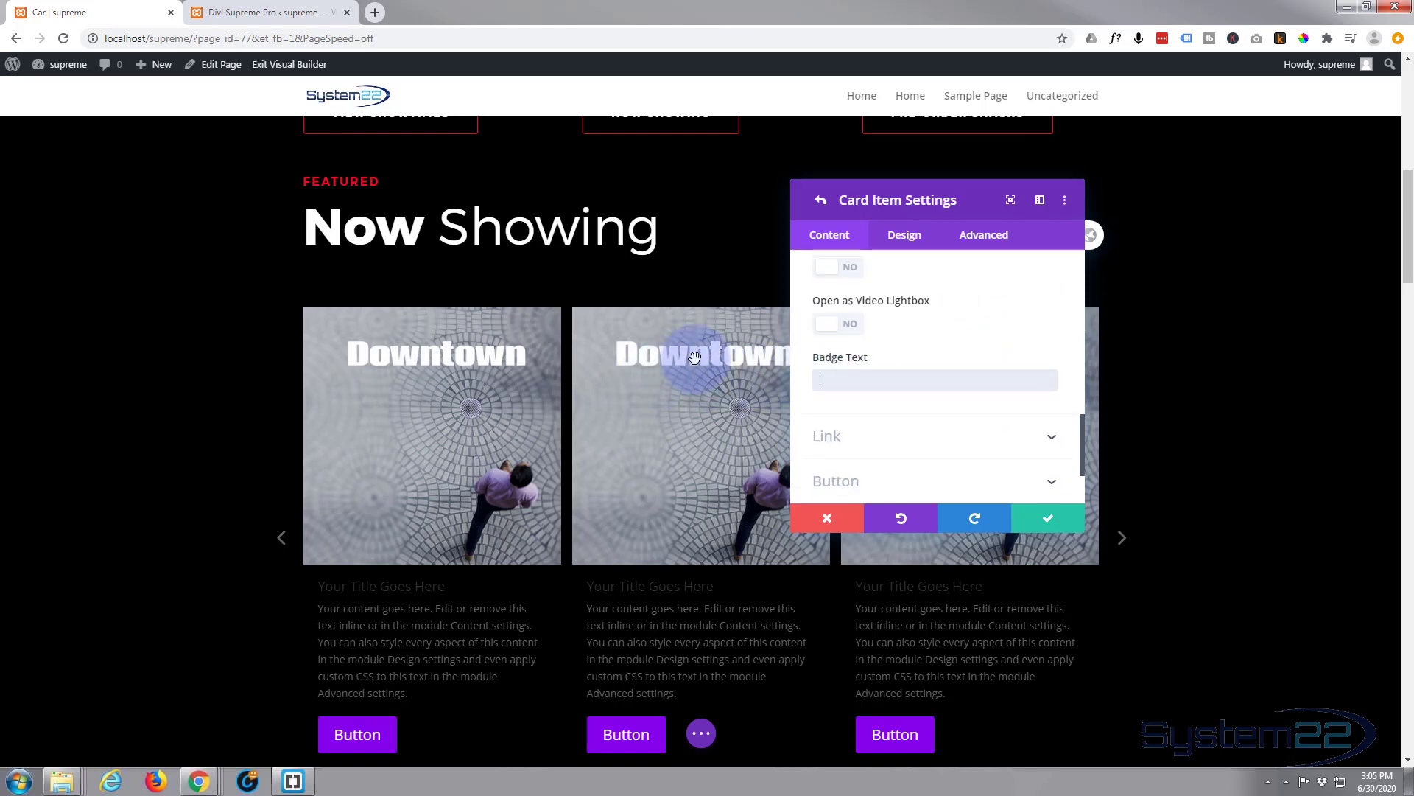
- Set the card item's title to "Downtown" and its subtitle to "PG"
{"action": "scroll", "coordinate": [883, 324], "scroll_direction": "up", "scroll_amount": 2}
{"action": "scroll", "coordinate": [881, 317], "scroll_direction": "up", "scroll_amount": 7}
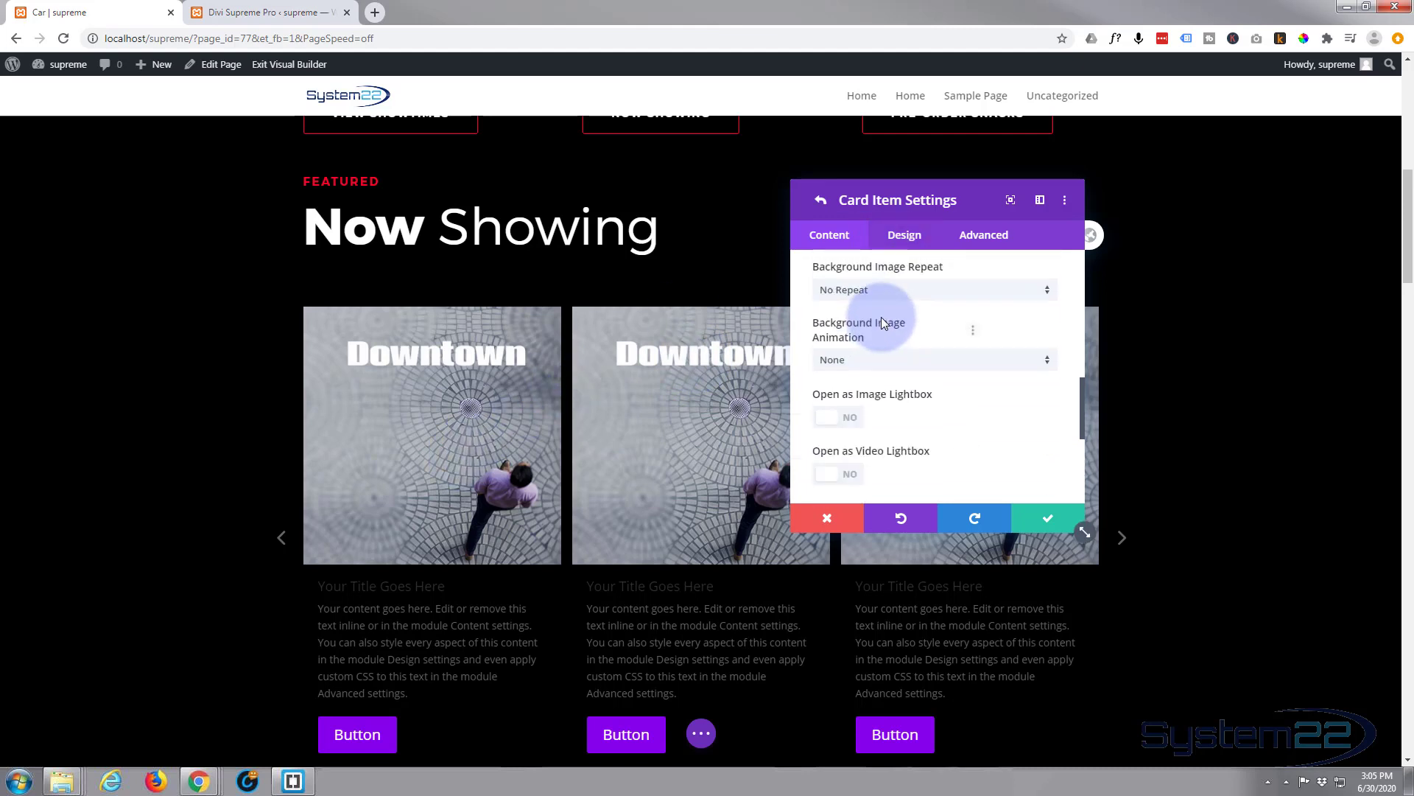
{"action": "scroll", "coordinate": [881, 319], "scroll_direction": "up", "scroll_amount": 1}
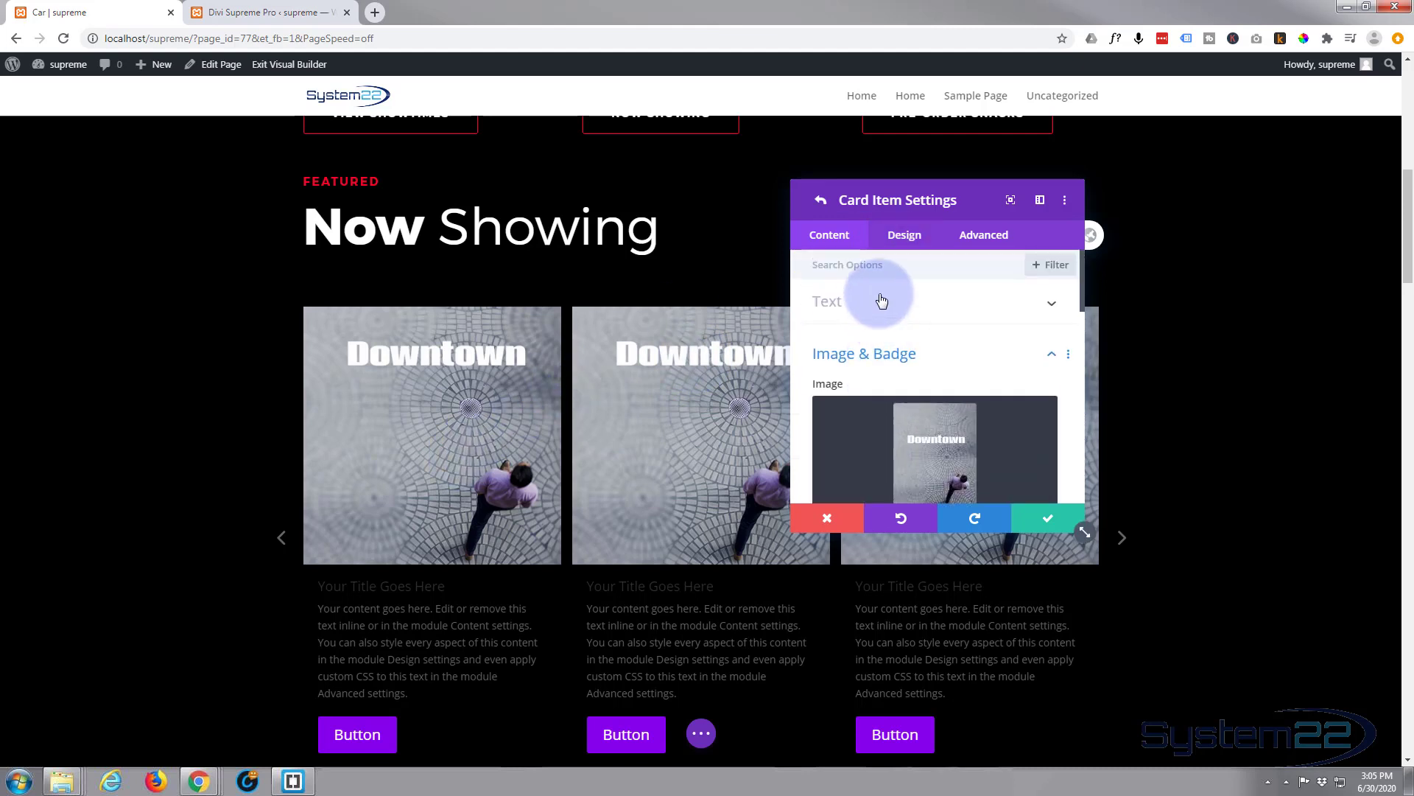
{"action": "left_click", "coordinate": [1053, 306]}
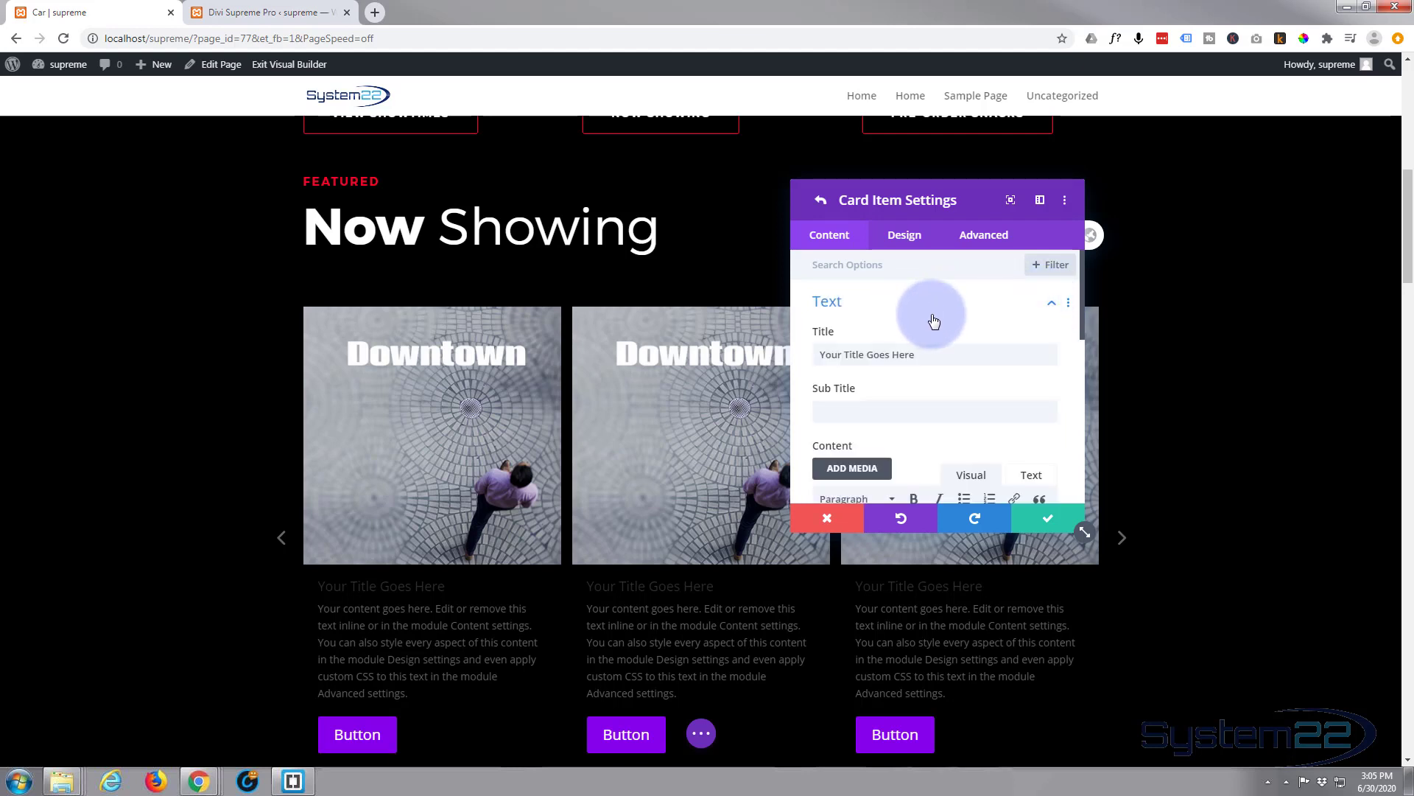
{"action": "left_click_drag", "start_coordinate": [934, 352], "coordinate": [769, 337]}
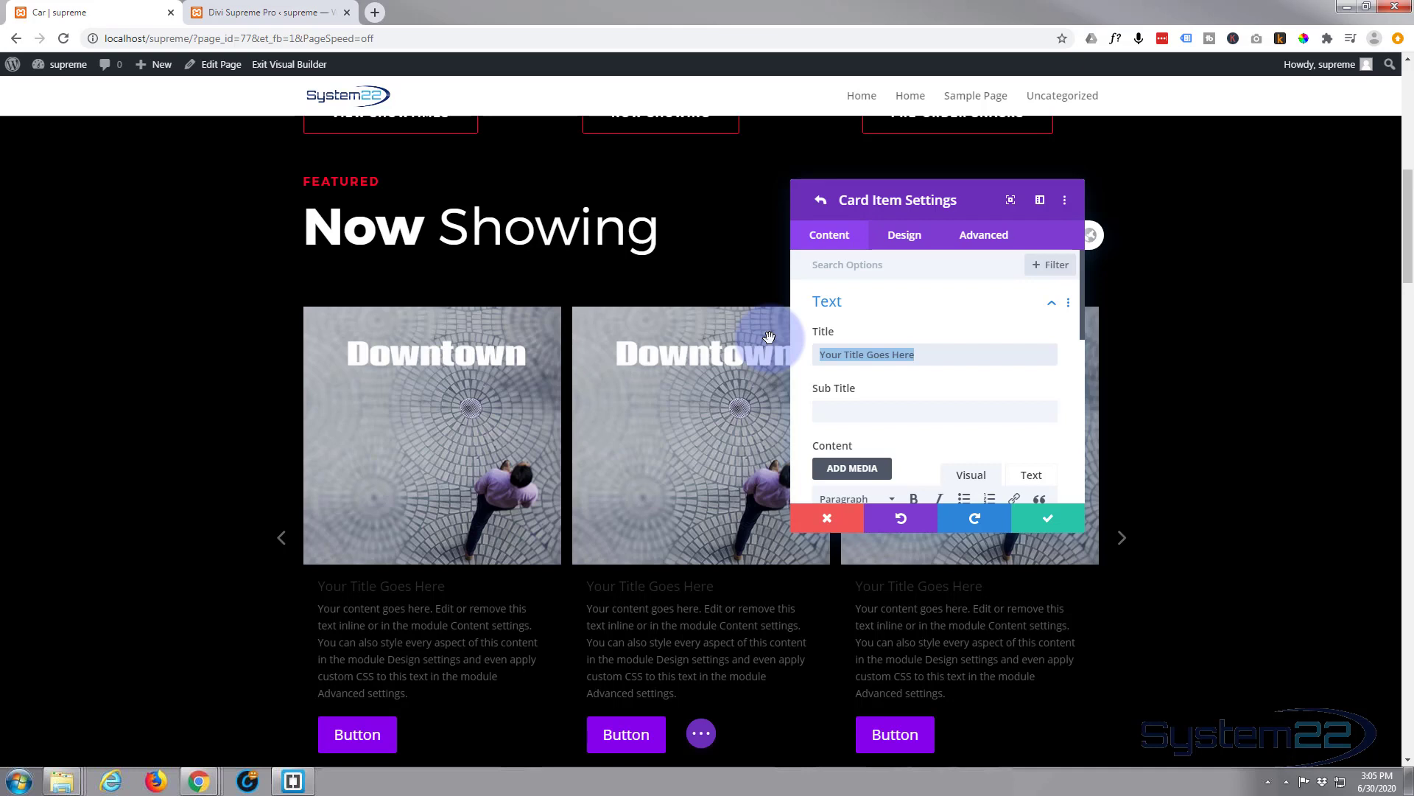
{"action": "type", "text": "Downtown"}
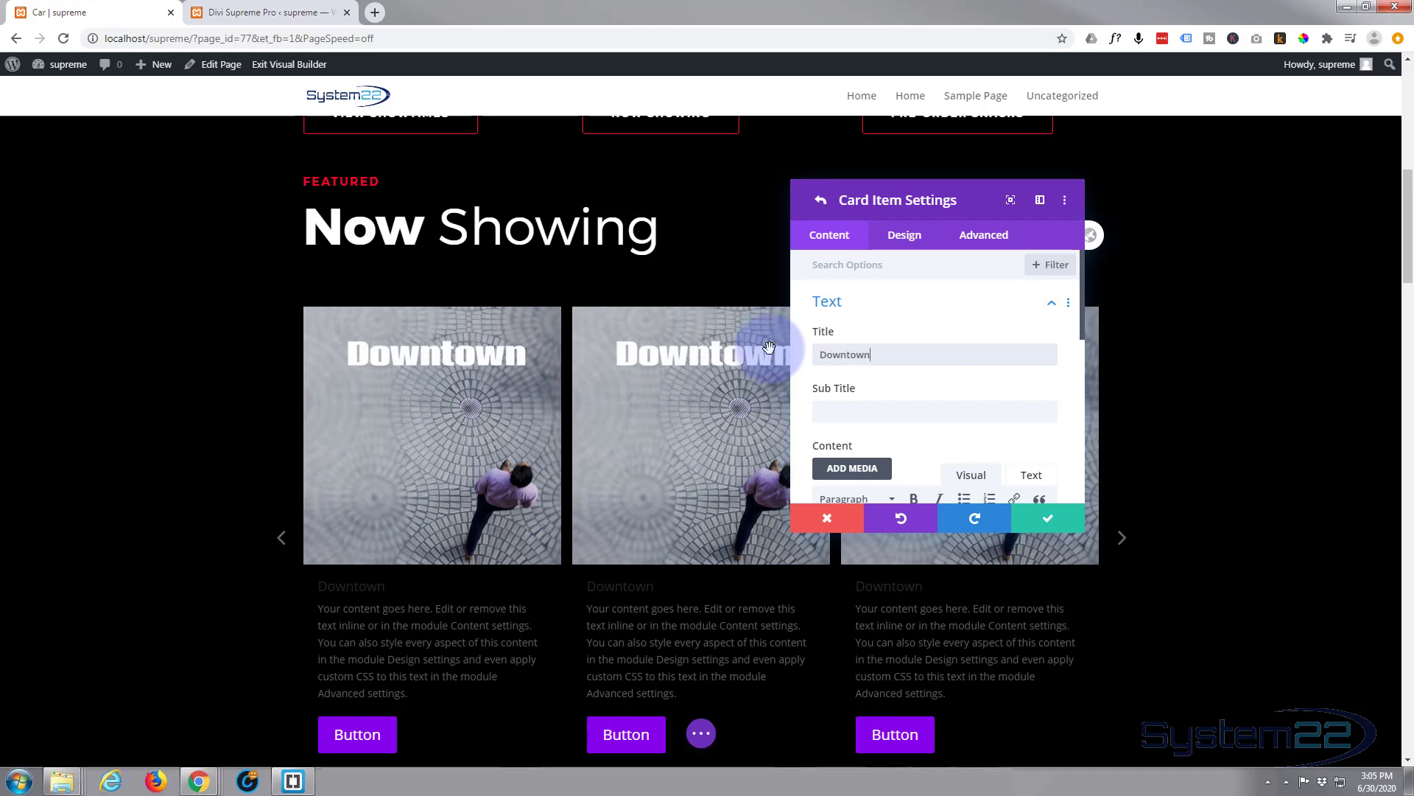
{"action": "left_click", "coordinate": [849, 409]}
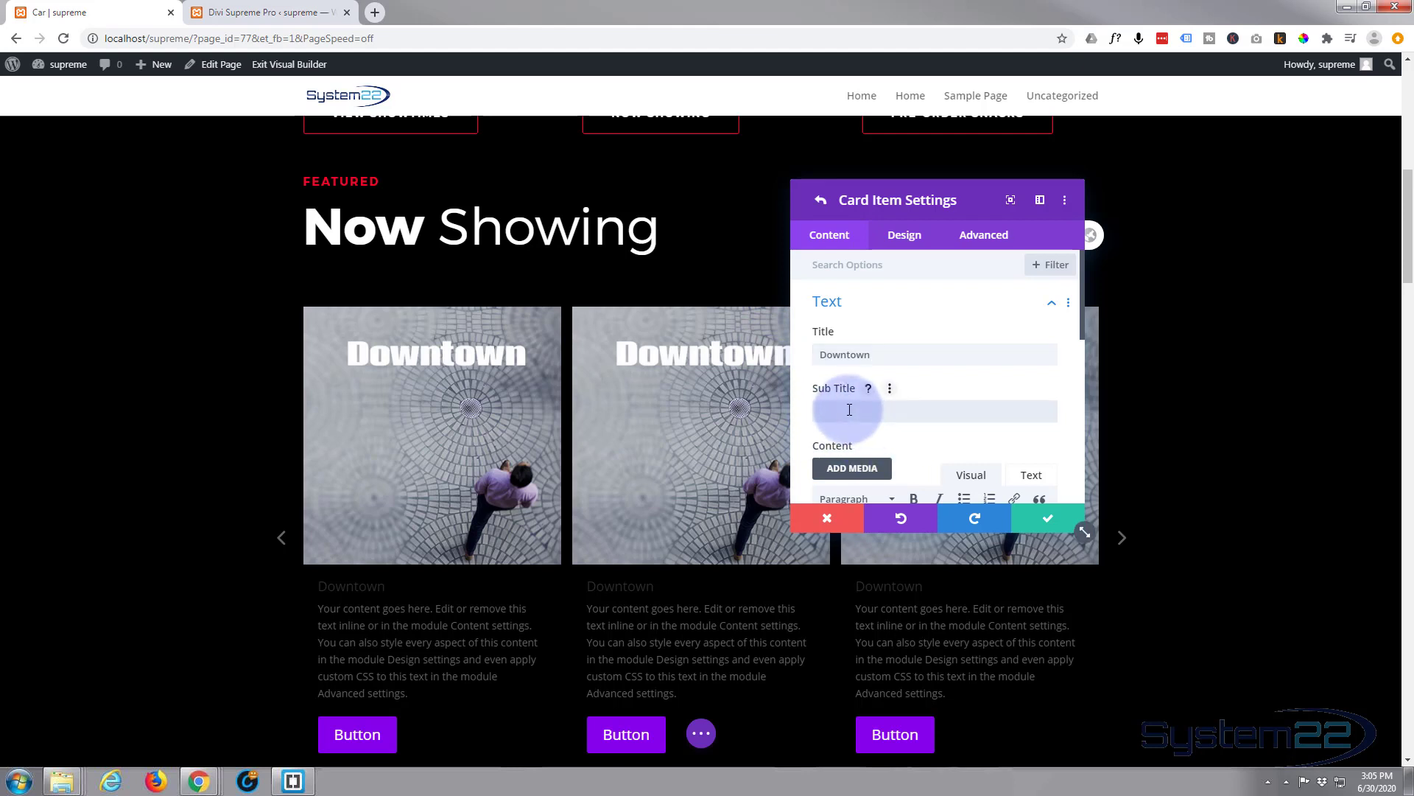
{"action": "type", "text": "P"}
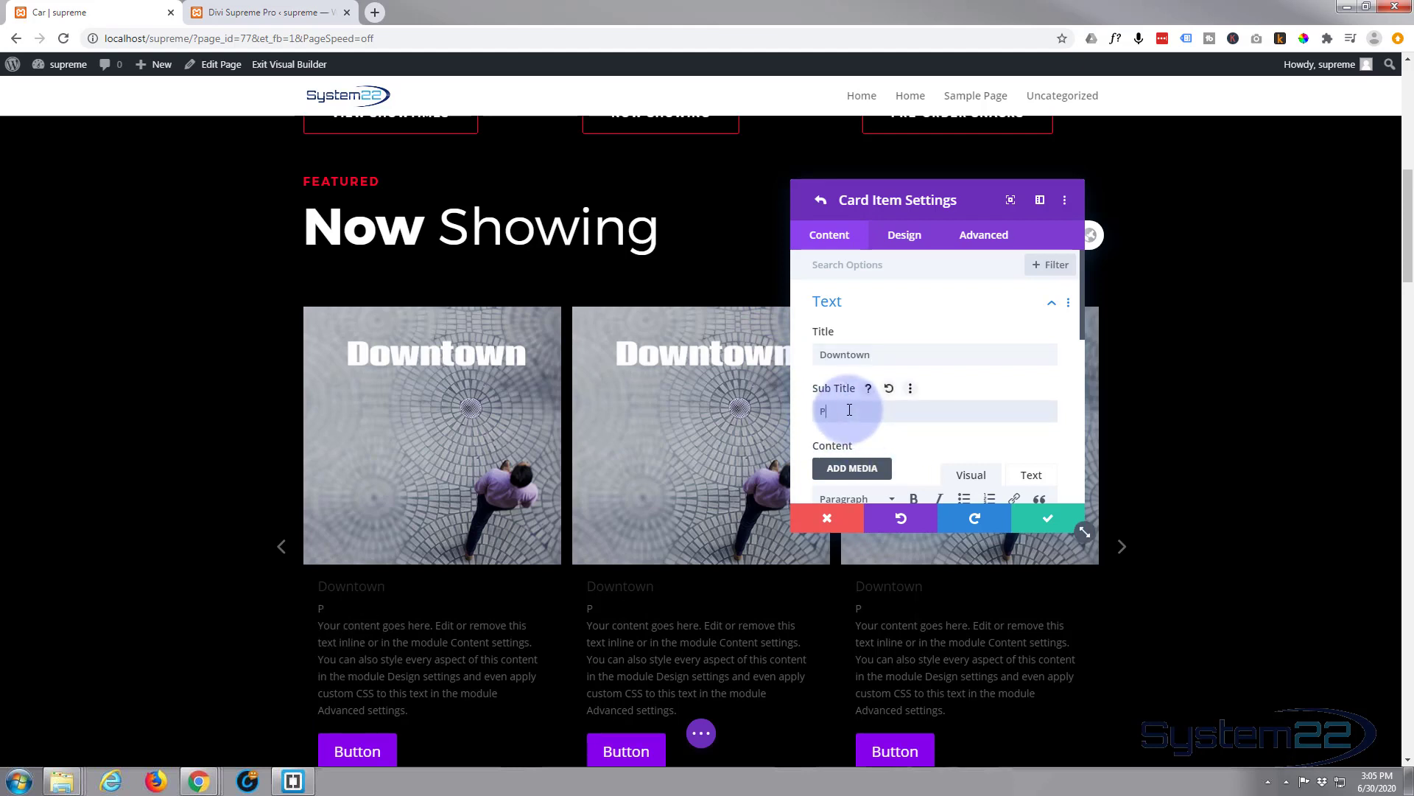
{"action": "type", "text": "G"}
- Replace the card item's placeholder body content with "1hr 35min"
{"action": "scroll", "coordinate": [884, 361], "scroll_direction": "down", "scroll_amount": 2}
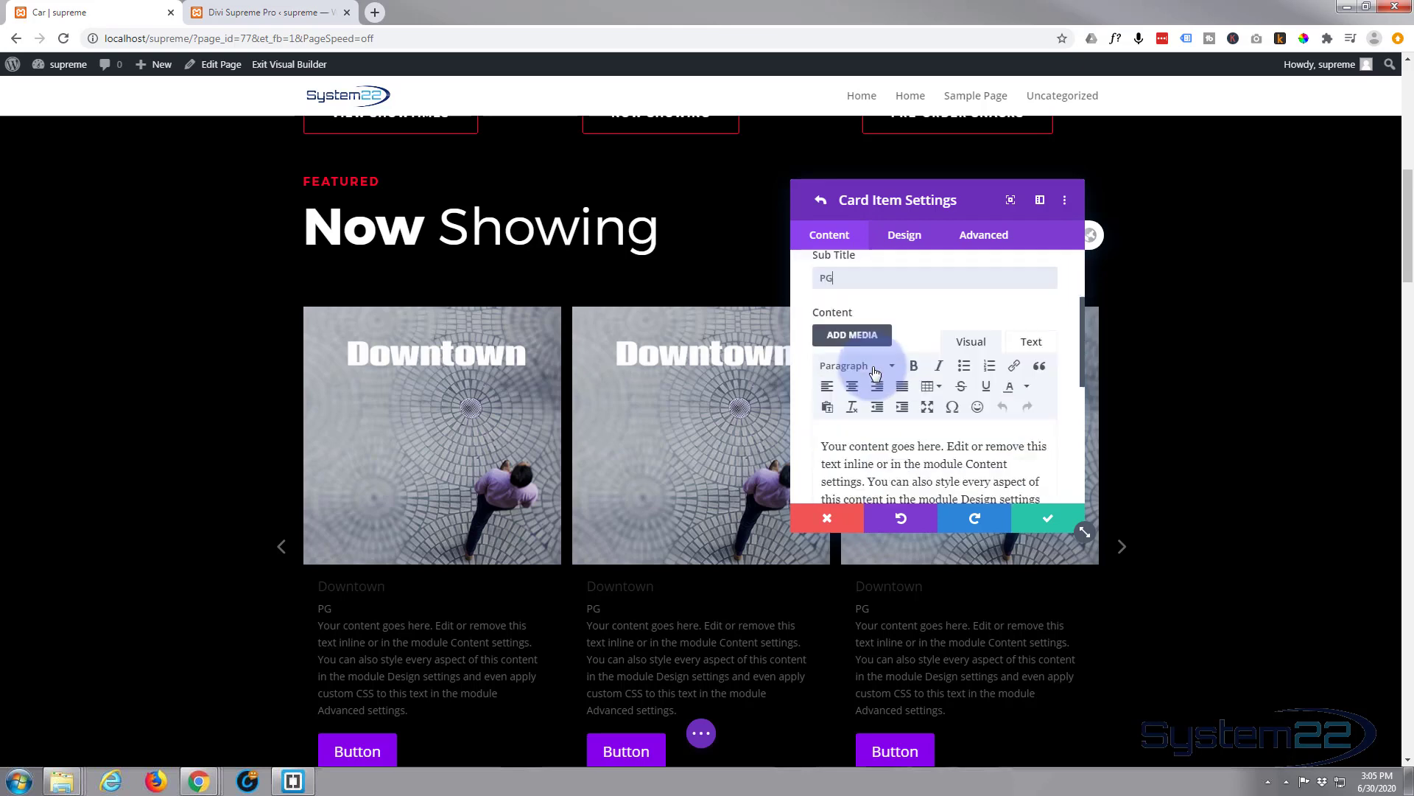
{"action": "left_click_drag", "start_coordinate": [823, 433], "coordinate": [1046, 492]}
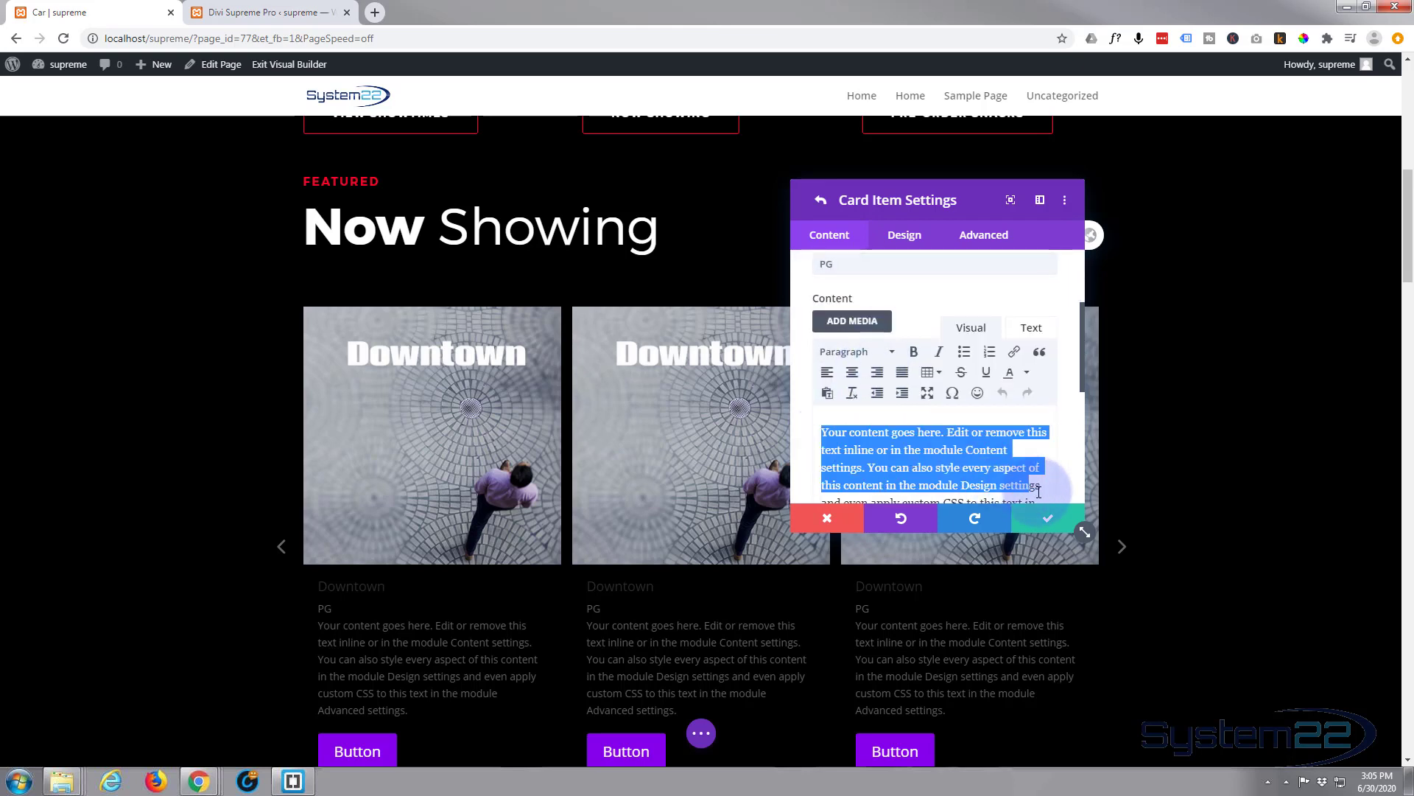
{"action": "scroll", "coordinate": [1031, 471], "scroll_direction": "down", "scroll_amount": 2}
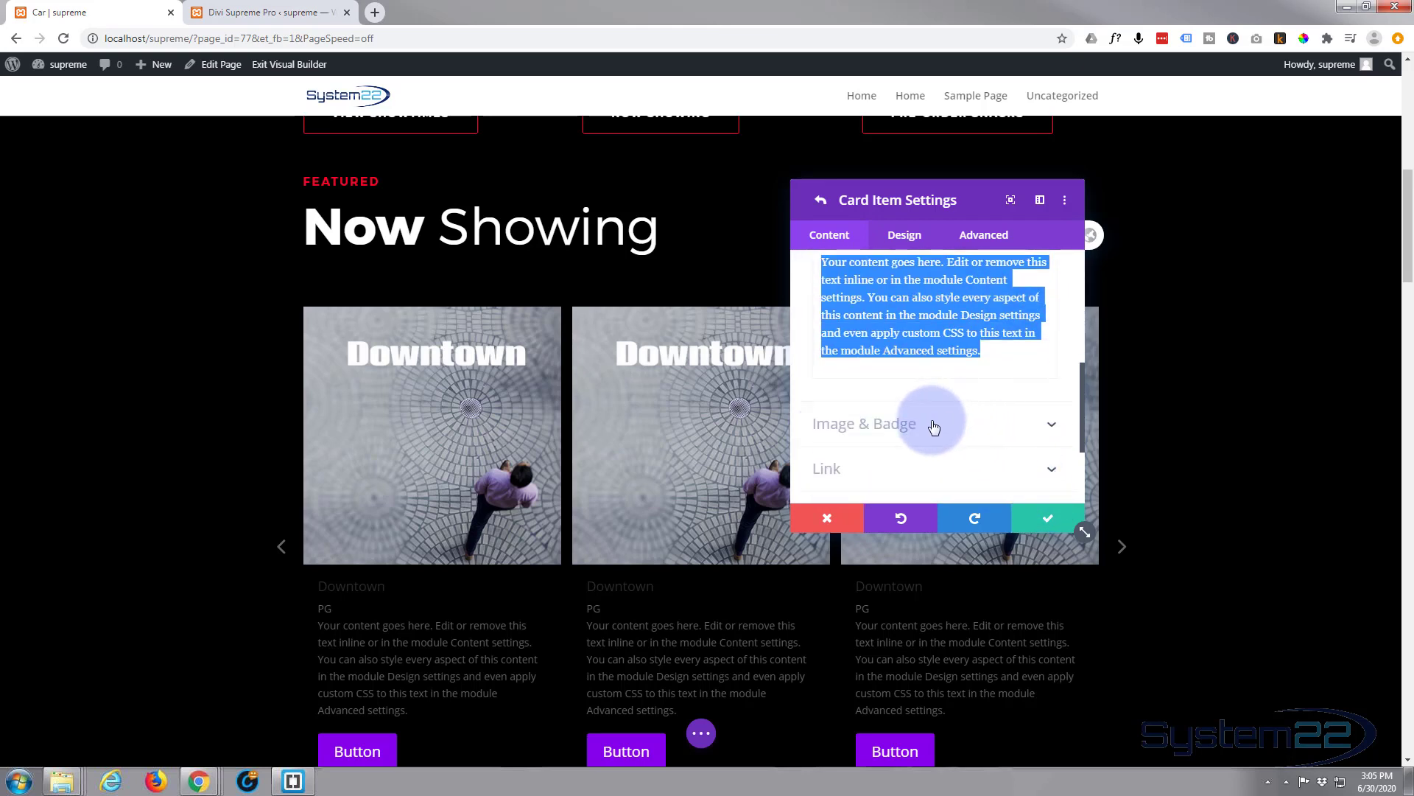
{"action": "type", "text": "1hr 35min"}
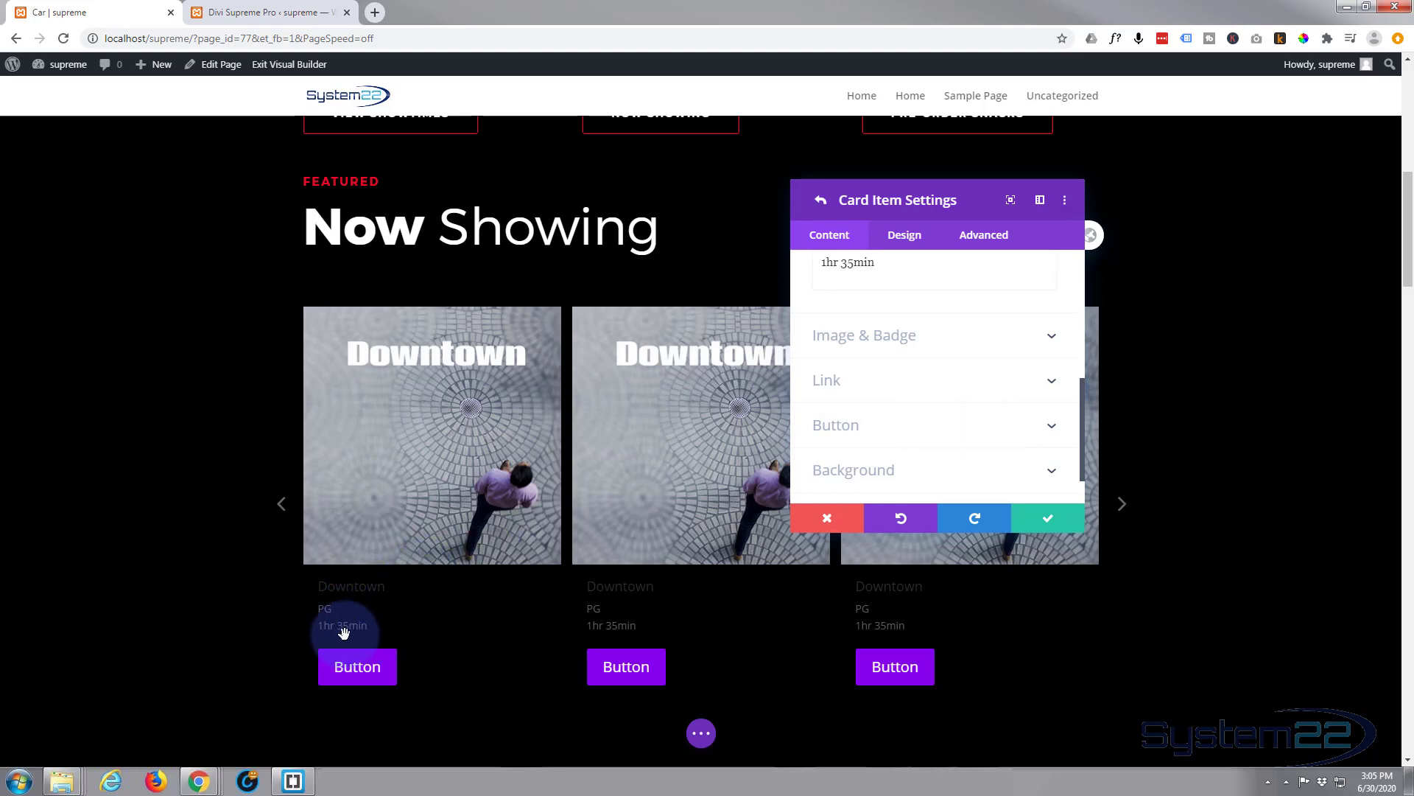
- Set the card's button text to "Buy Tickets" and its button URL to "#"
{"action": "scroll", "coordinate": [912, 379], "scroll_direction": "down", "scroll_amount": 1}
{"action": "left_click", "coordinate": [910, 378]}
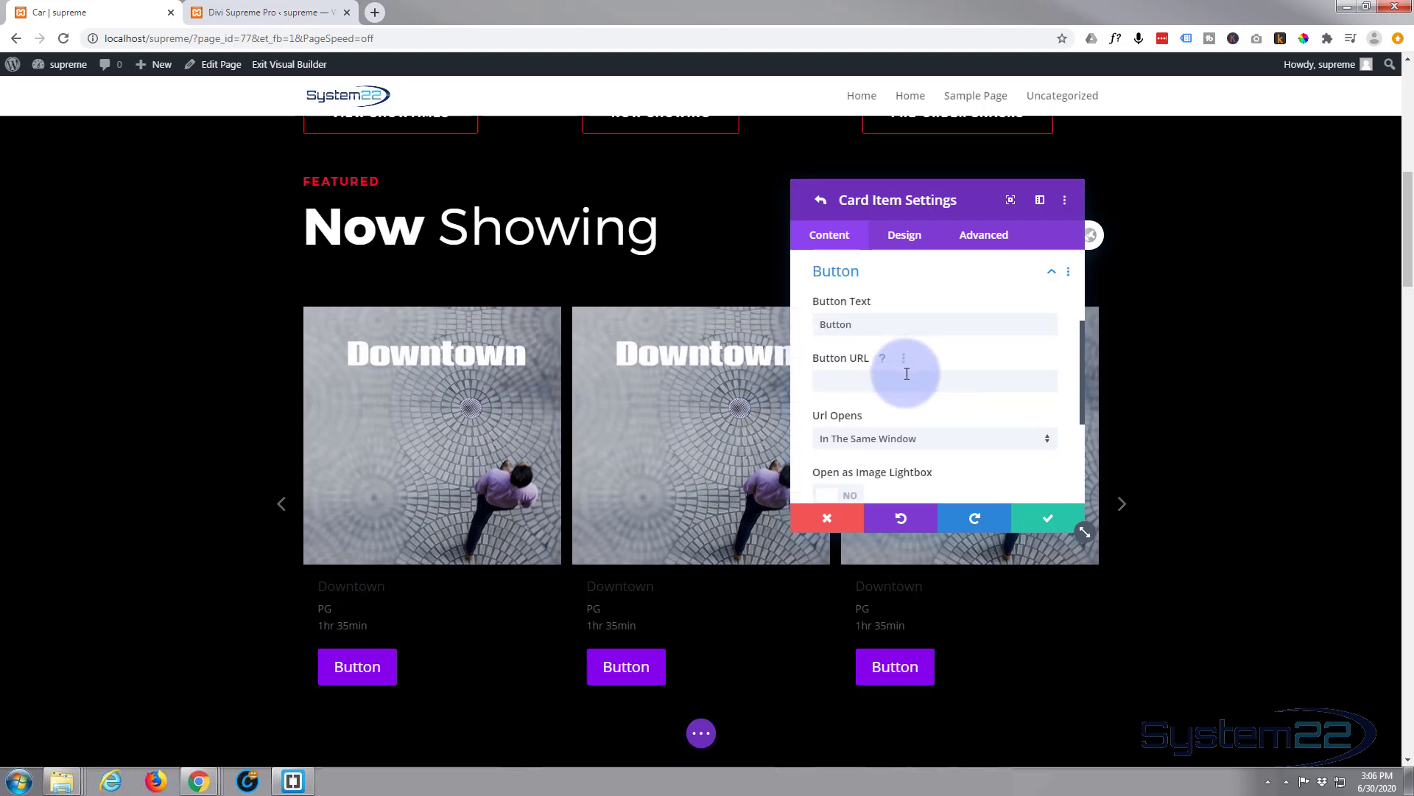
{"action": "double_click", "coordinate": [857, 324]}
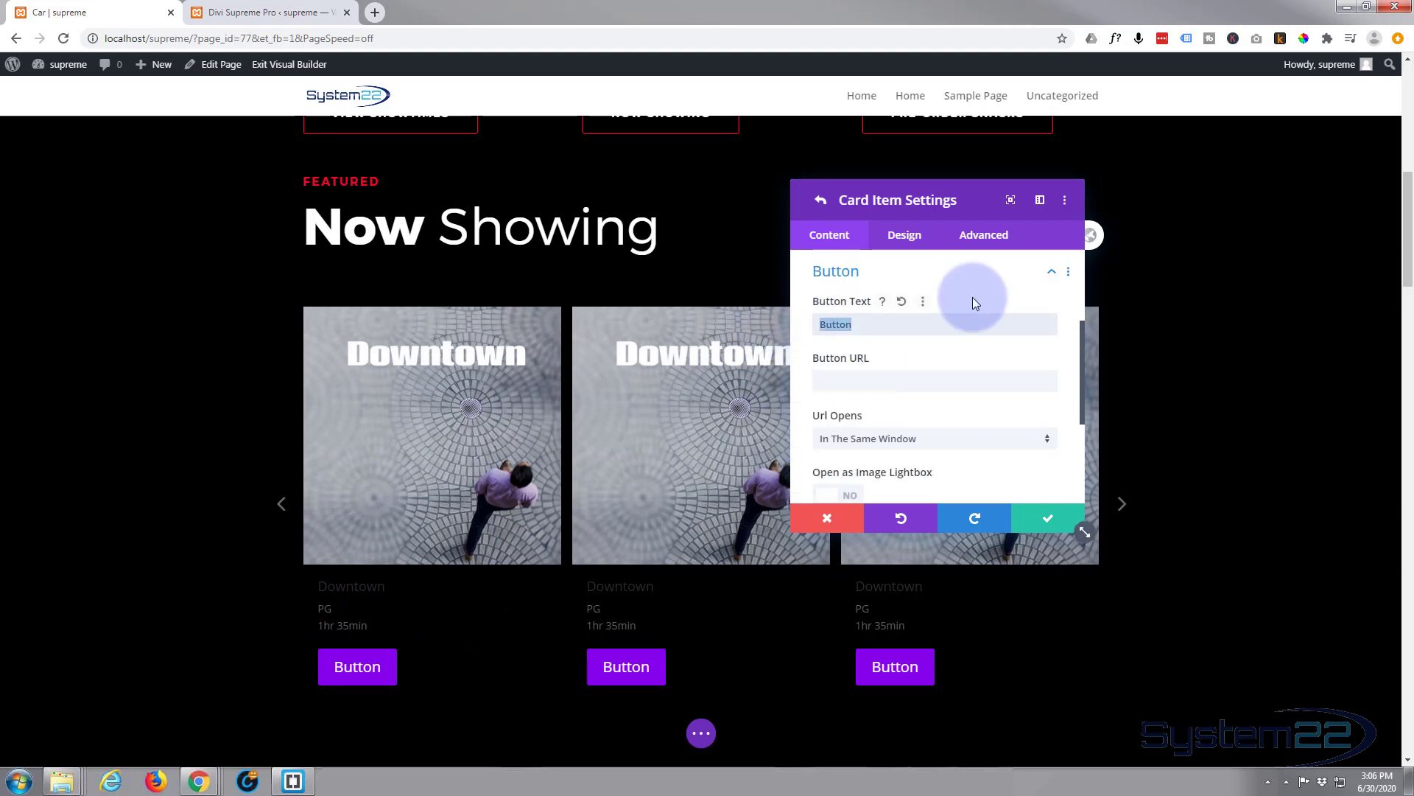
{"action": "type", "text": "Get"}
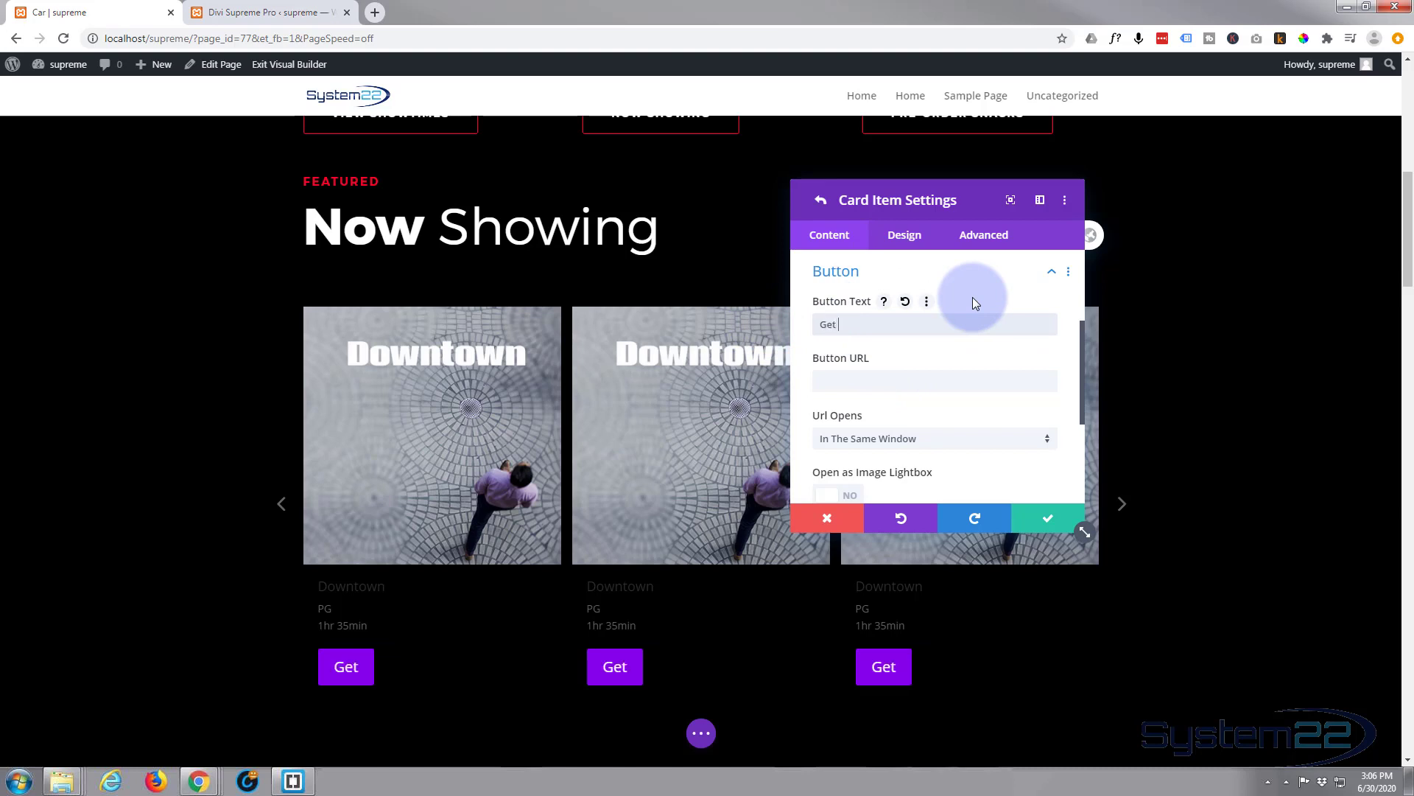
{"action": "key", "text": "BackSpace"}
{"action": "key", "text": "BackSpace"}
{"action": "key", "text": "BackSpace"}
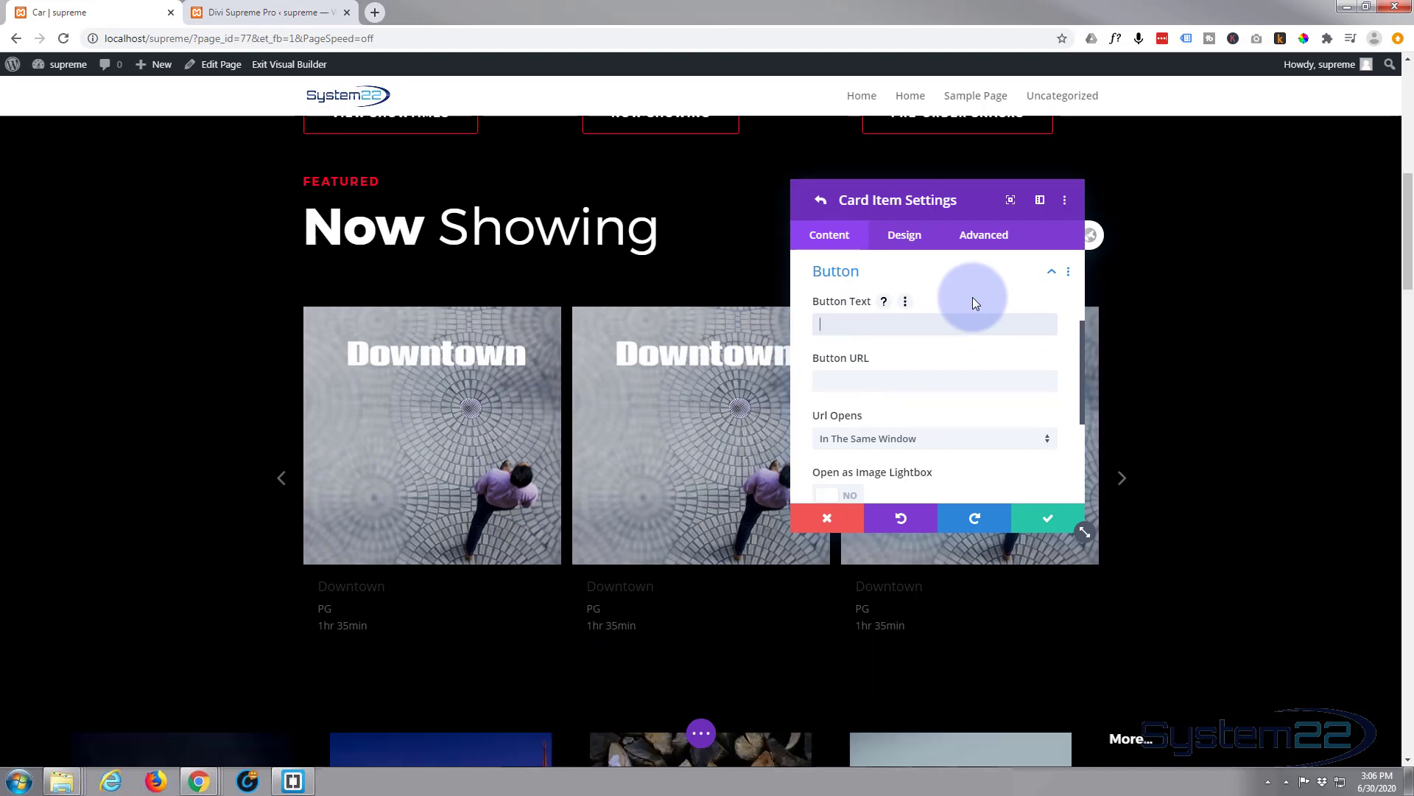
{"action": "type", "text": "Buy "}
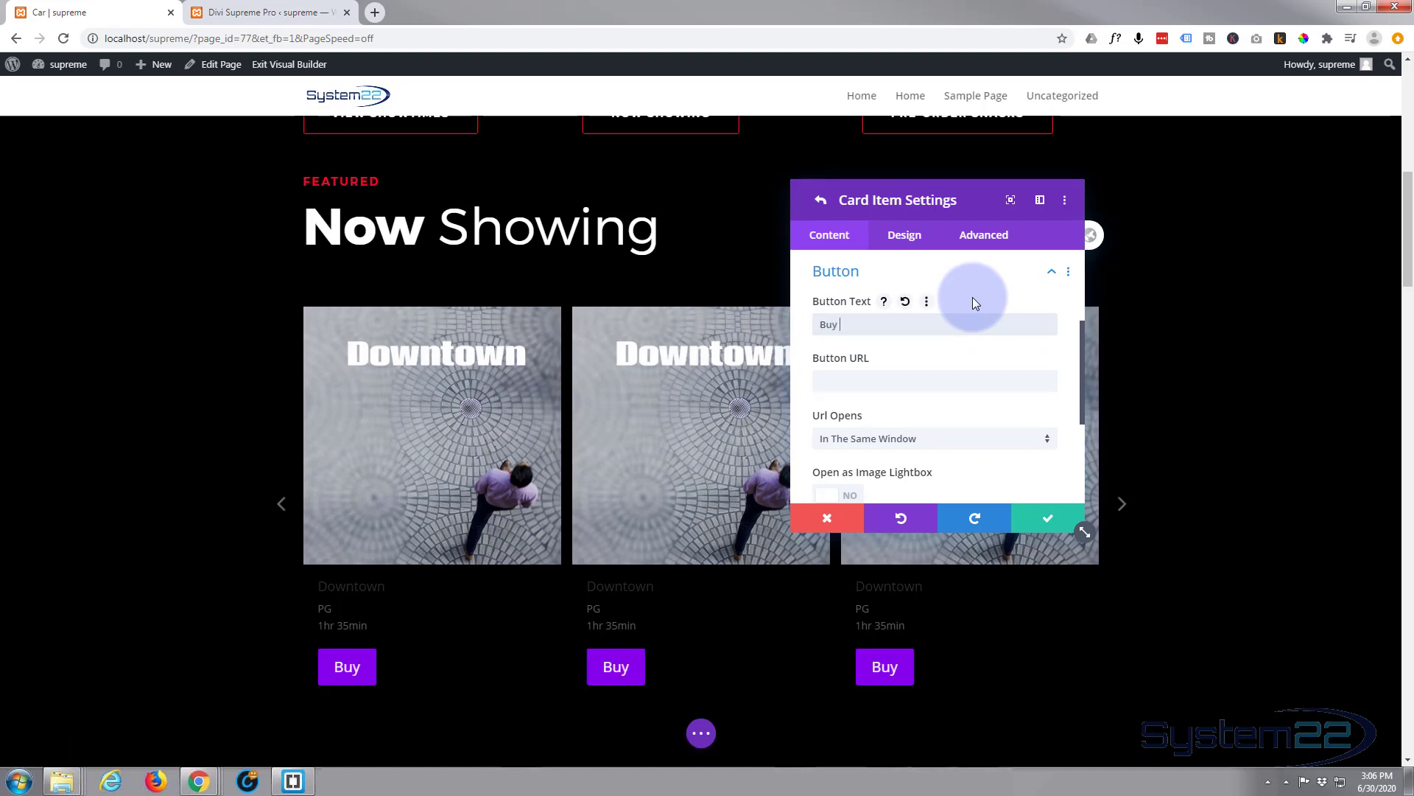
{"action": "type", "text": "Tickets"}
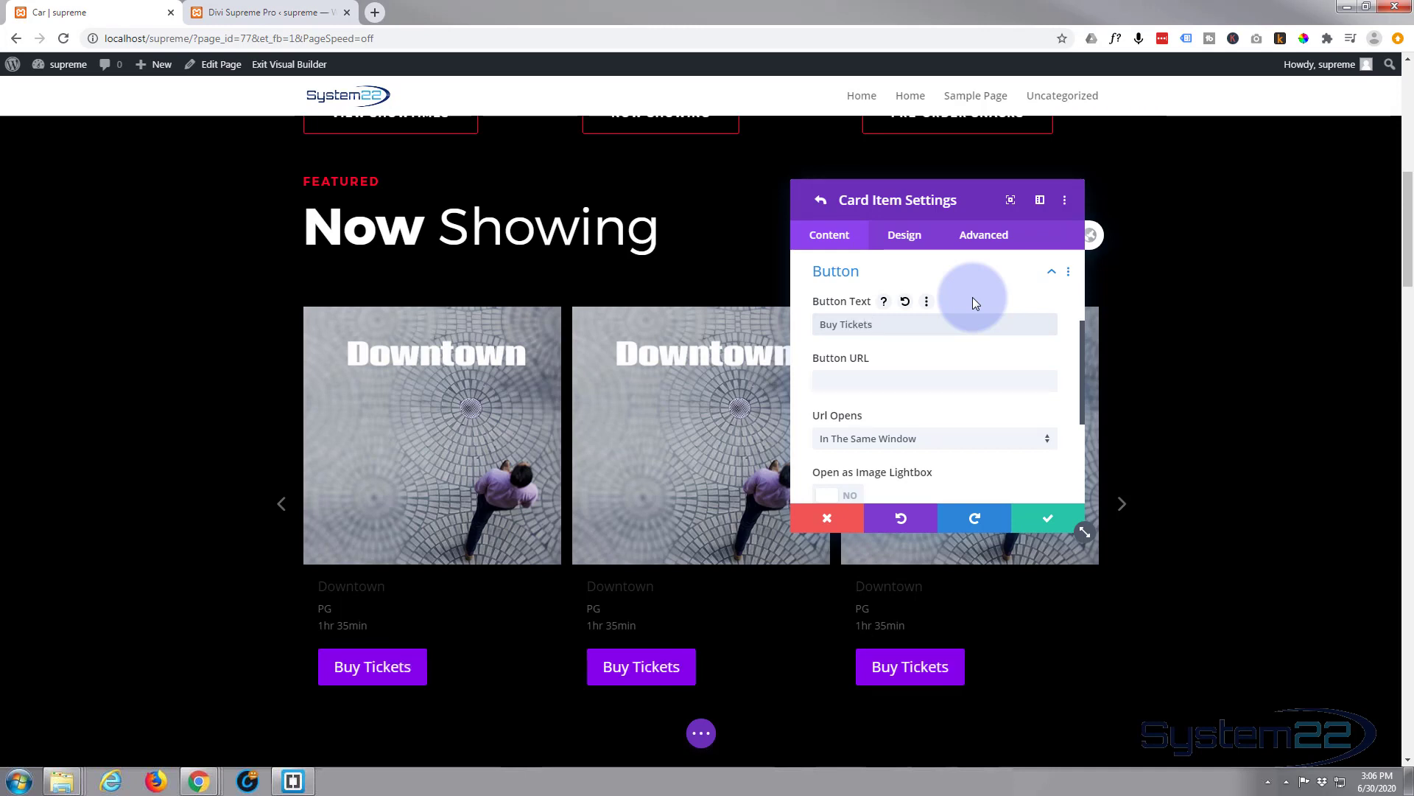
{"action": "left_click", "coordinate": [916, 381]}
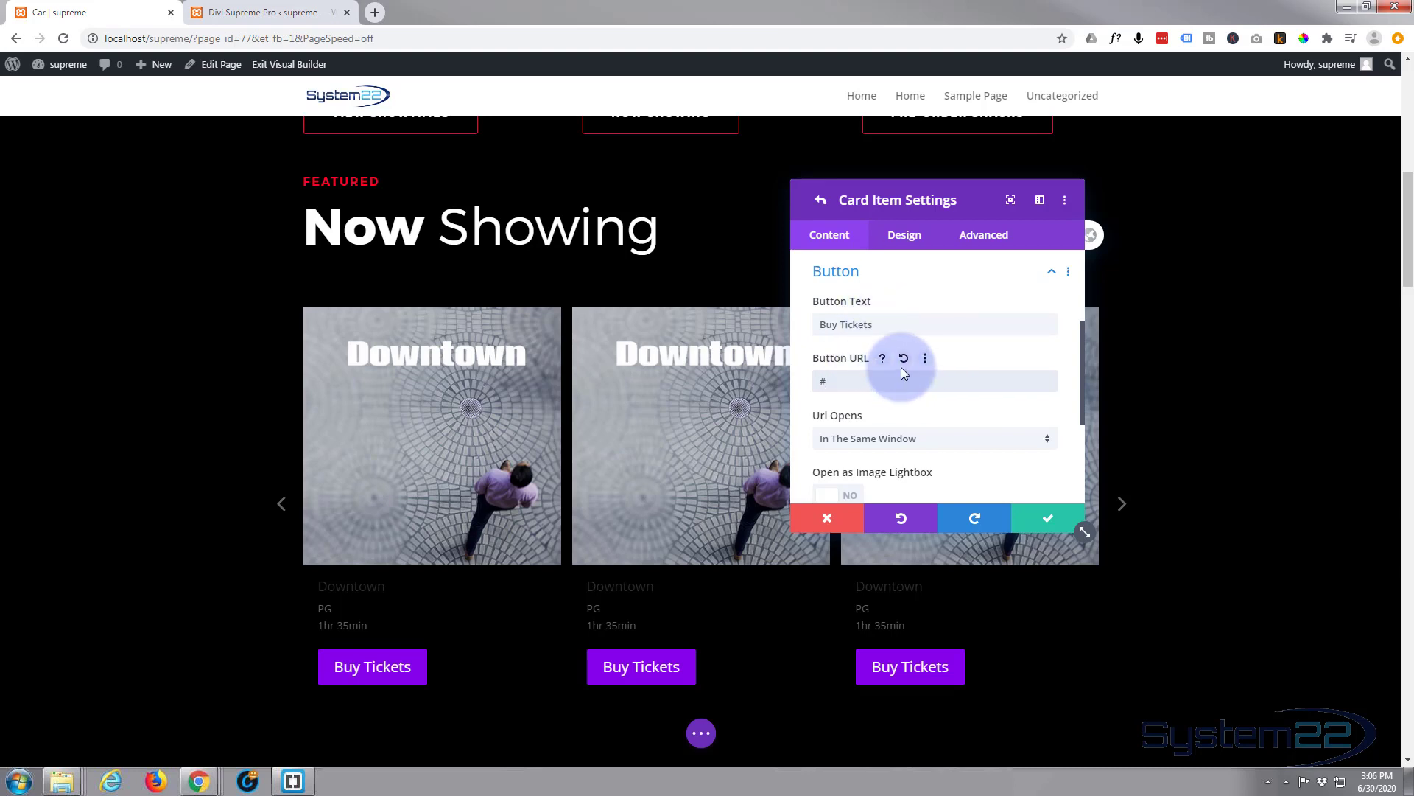
- Set the Downtown card's title text color to white (#ffffff) in the design settings
{"action": "scroll", "coordinate": [906, 373], "scroll_direction": "up", "scroll_amount": 1}
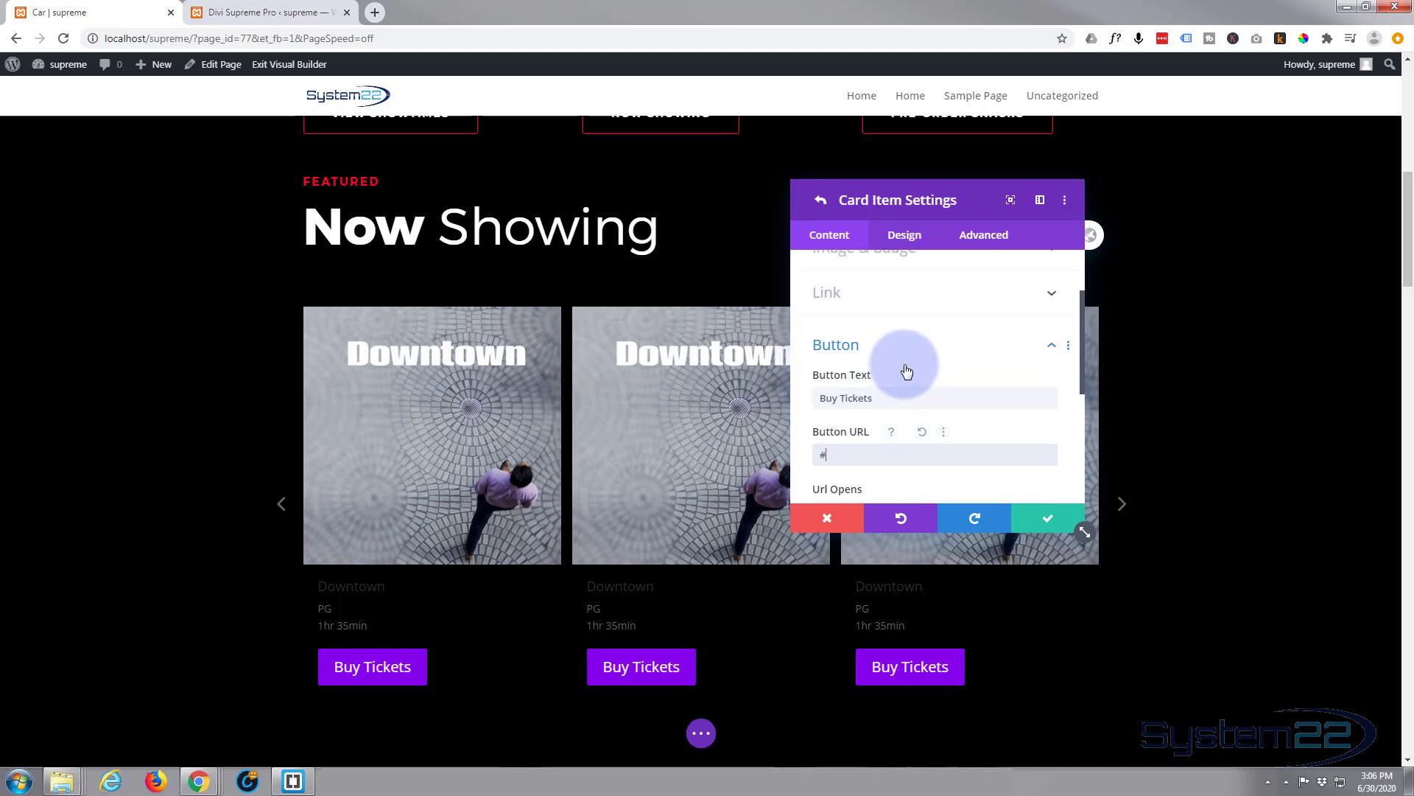
{"action": "scroll", "coordinate": [907, 370], "scroll_direction": "up", "scroll_amount": 1}
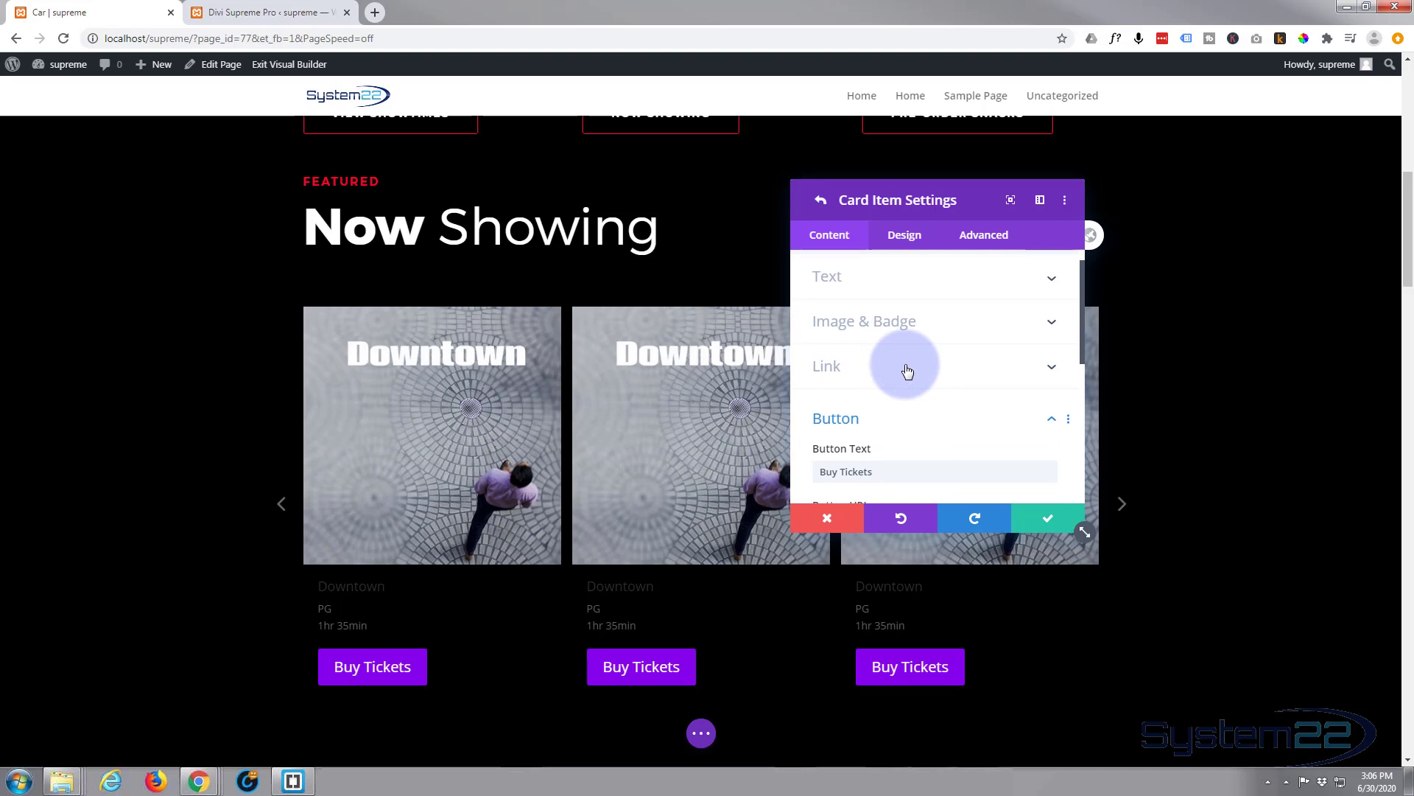
{"action": "left_click", "coordinate": [902, 237]}
{"action": "scroll", "coordinate": [914, 347], "scroll_direction": "down", "scroll_amount": 1}
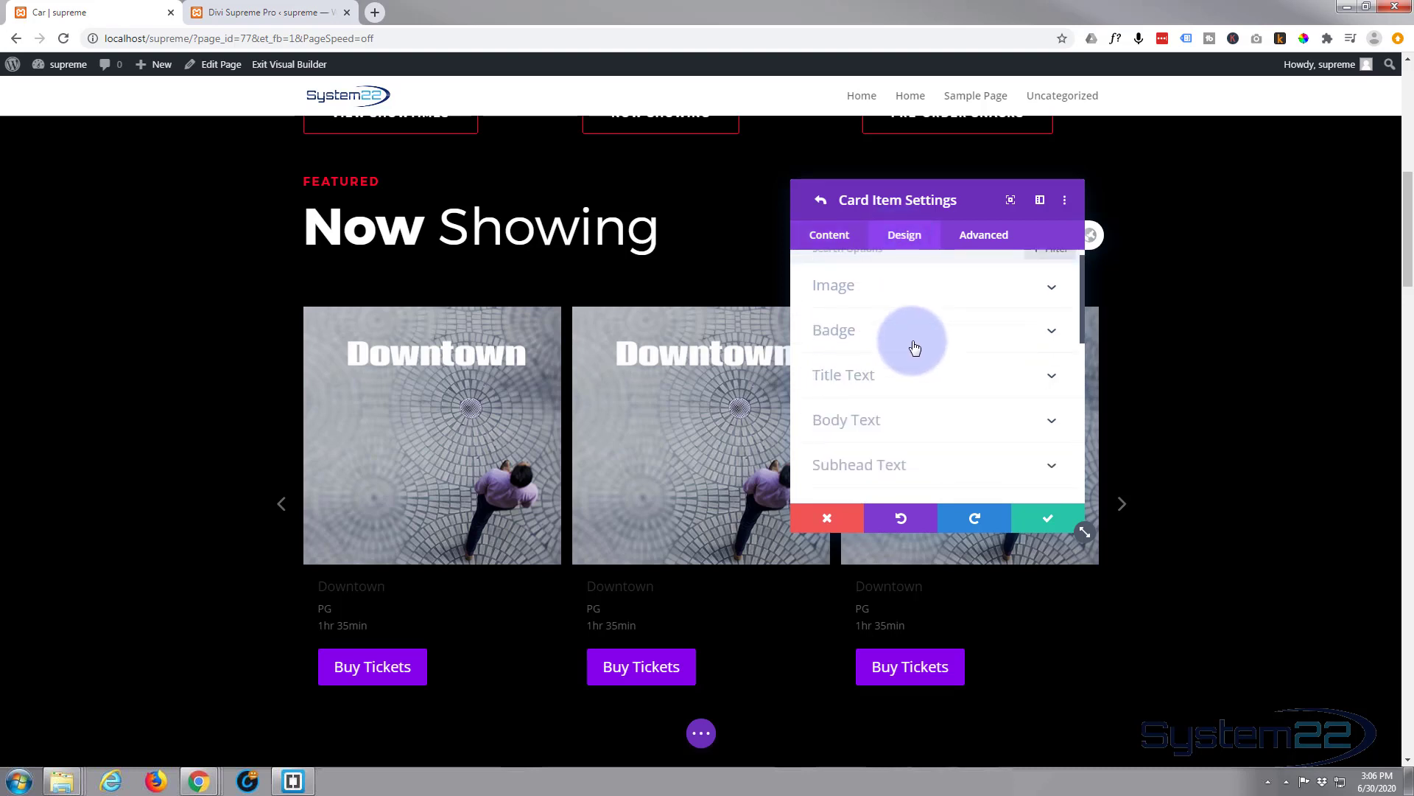
{"action": "scroll", "coordinate": [914, 347], "scroll_direction": "down", "scroll_amount": 1}
{"action": "left_click", "coordinate": [925, 332]}
{"action": "scroll", "coordinate": [926, 324], "scroll_direction": "down", "scroll_amount": 2}
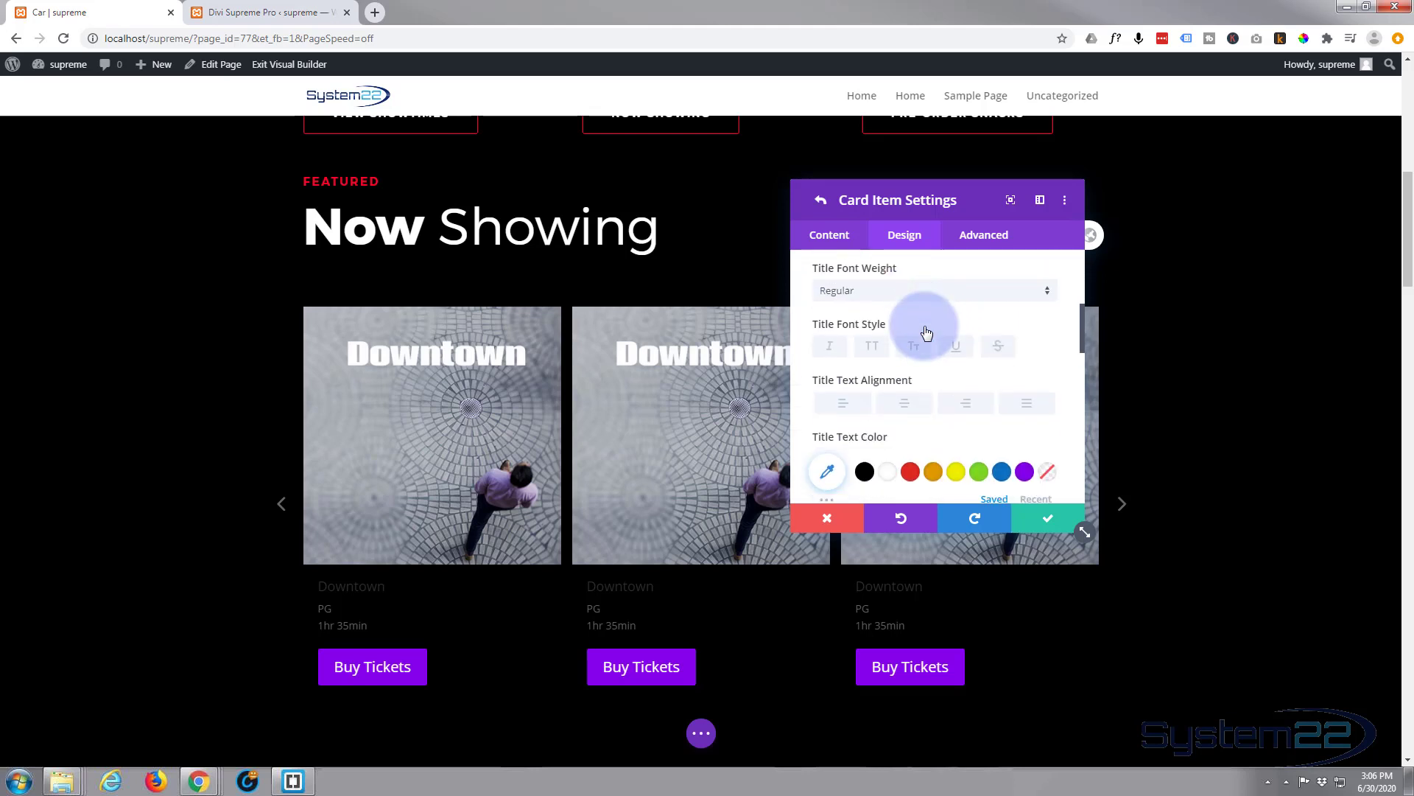
{"action": "scroll", "coordinate": [926, 332], "scroll_direction": "down", "scroll_amount": 2}
{"action": "left_click", "coordinate": [889, 335]}
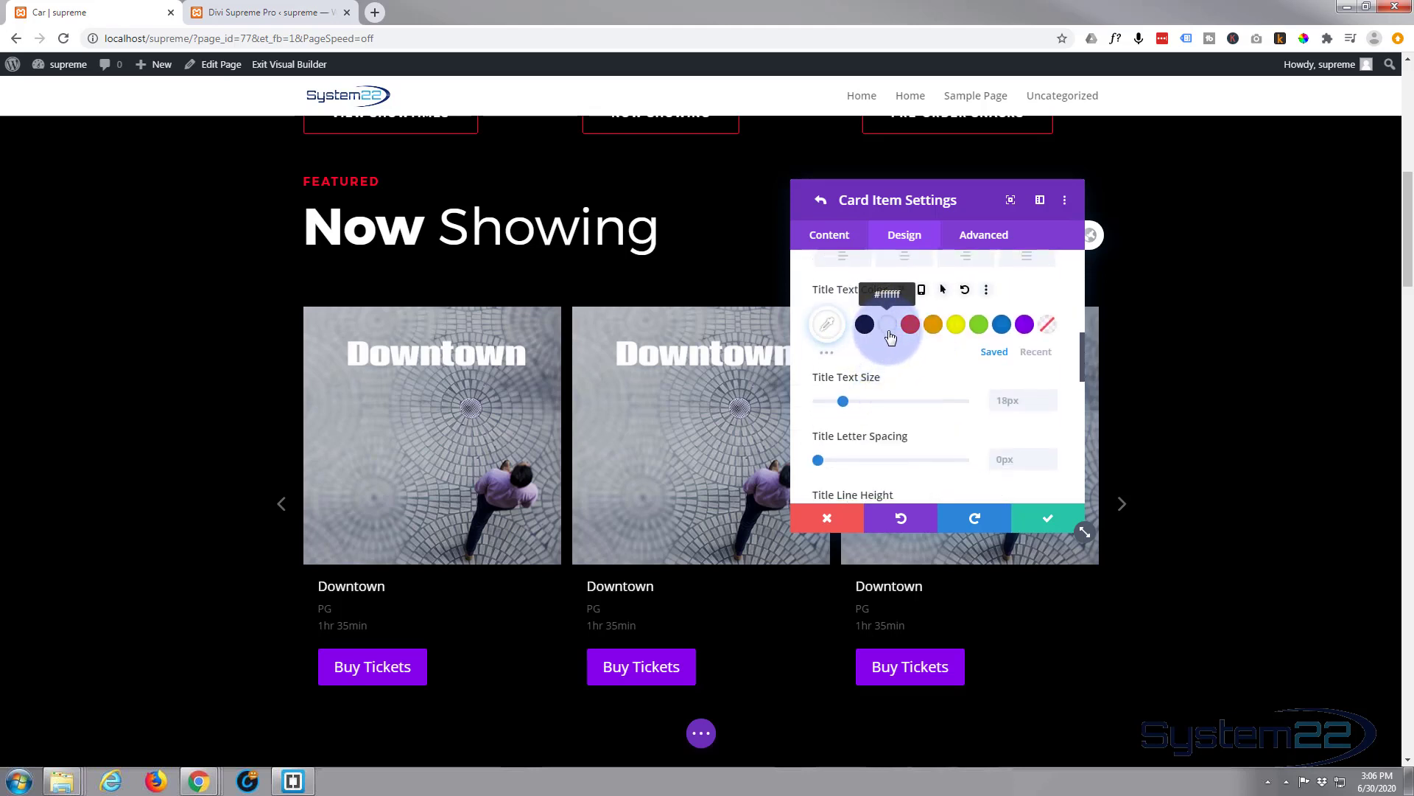
- Set the card's body text color to white
{"action": "scroll", "coordinate": [886, 337], "scroll_direction": "down", "scroll_amount": 3}
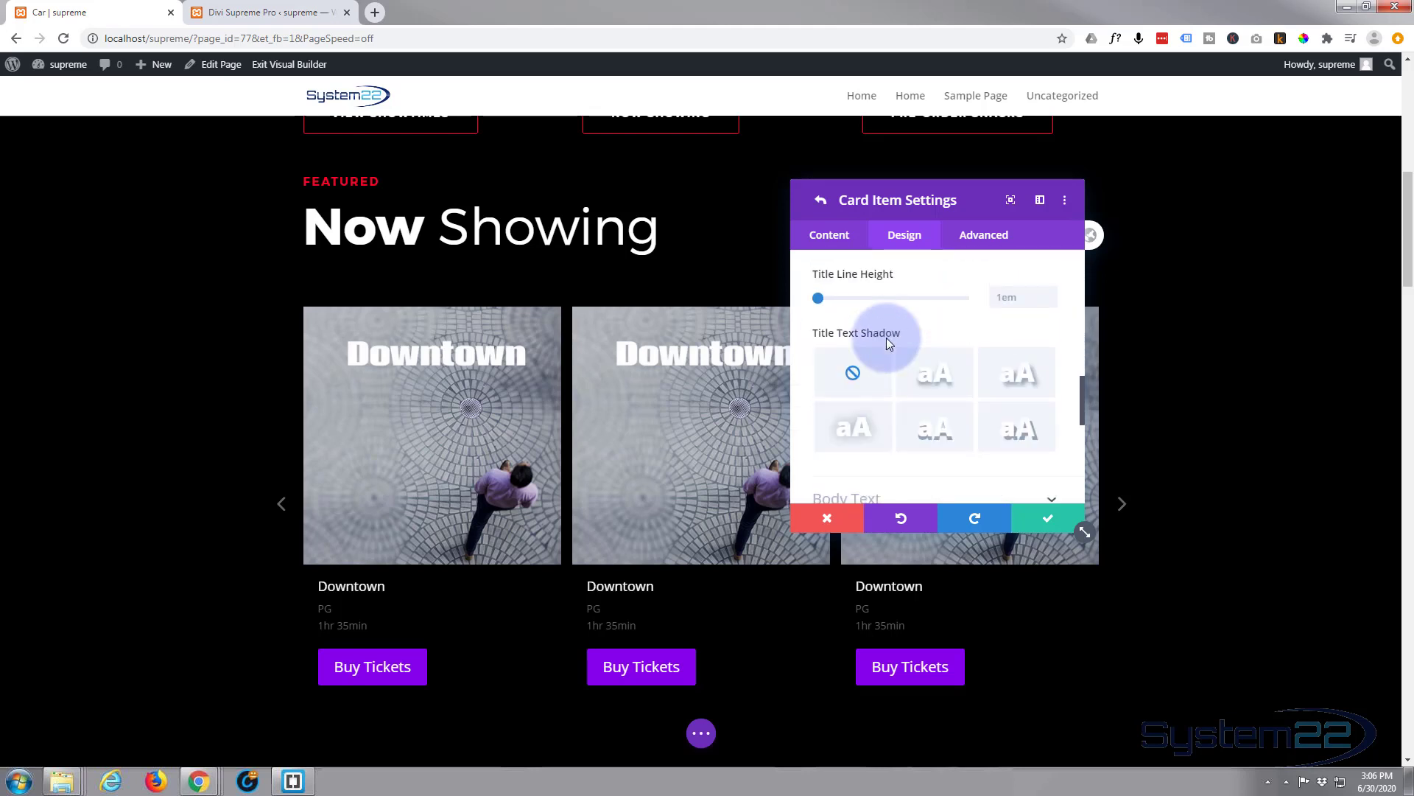
{"action": "scroll", "coordinate": [886, 337], "scroll_direction": "down", "scroll_amount": 2}
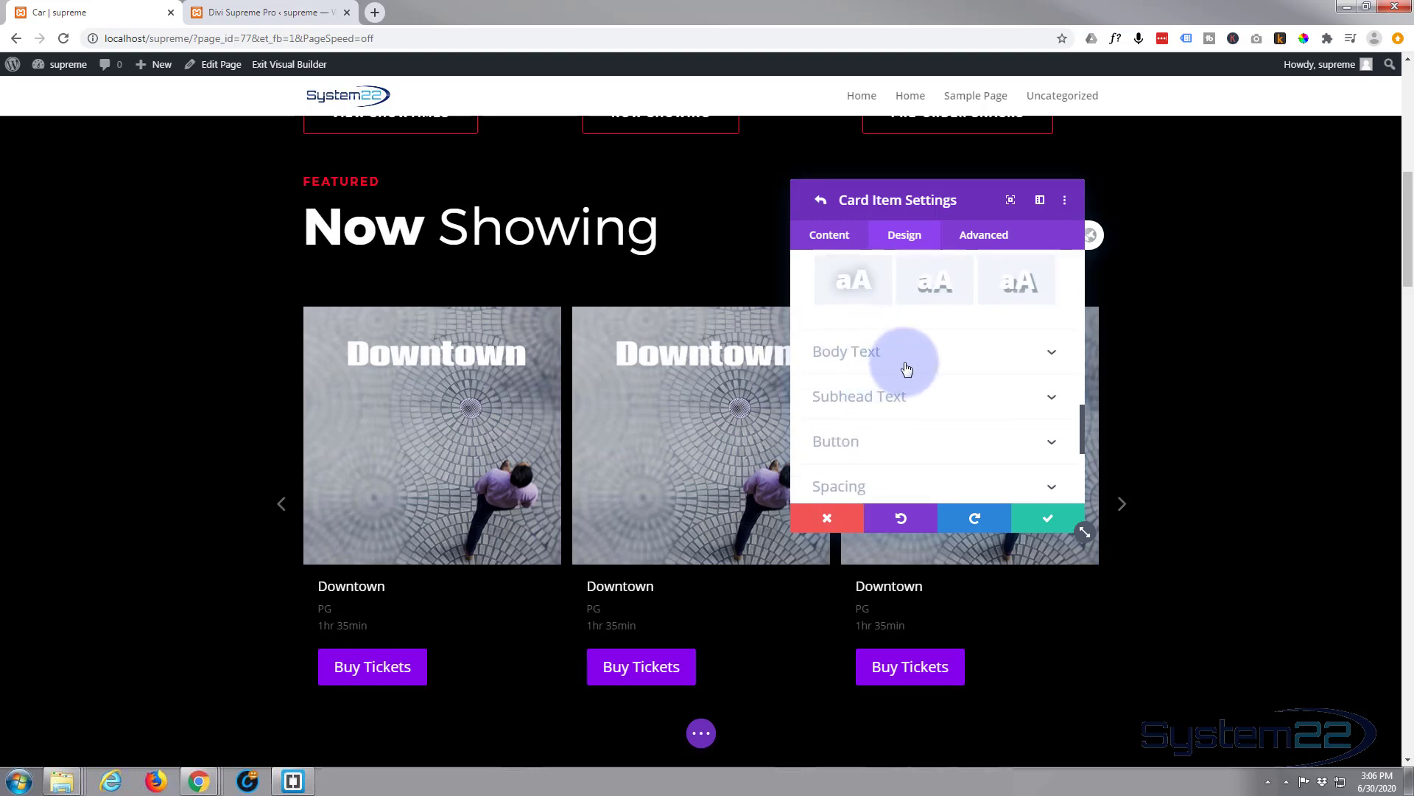
{"action": "left_click", "coordinate": [909, 357]}
{"action": "scroll", "coordinate": [897, 420], "scroll_direction": "down", "scroll_amount": 2}
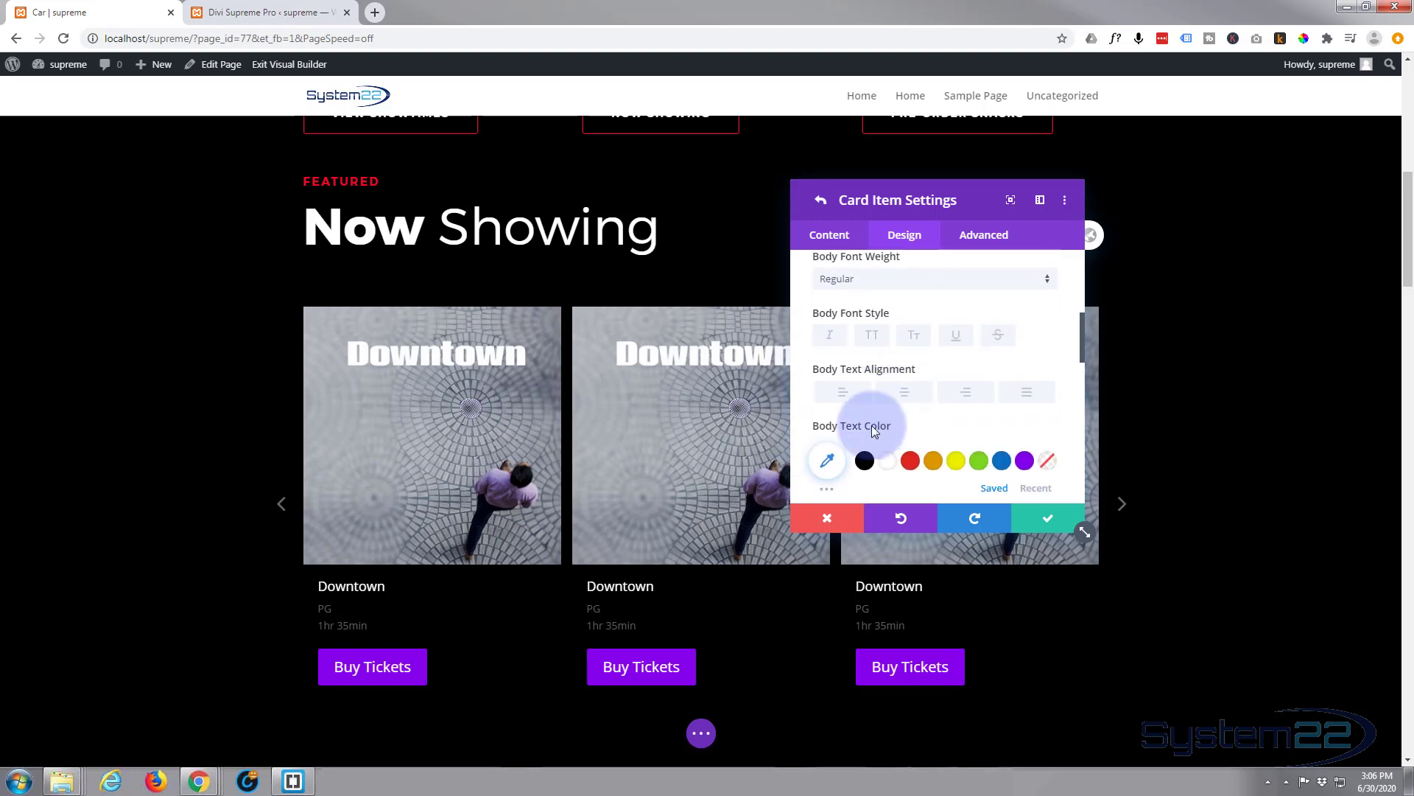
{"action": "left_click", "coordinate": [887, 465]}
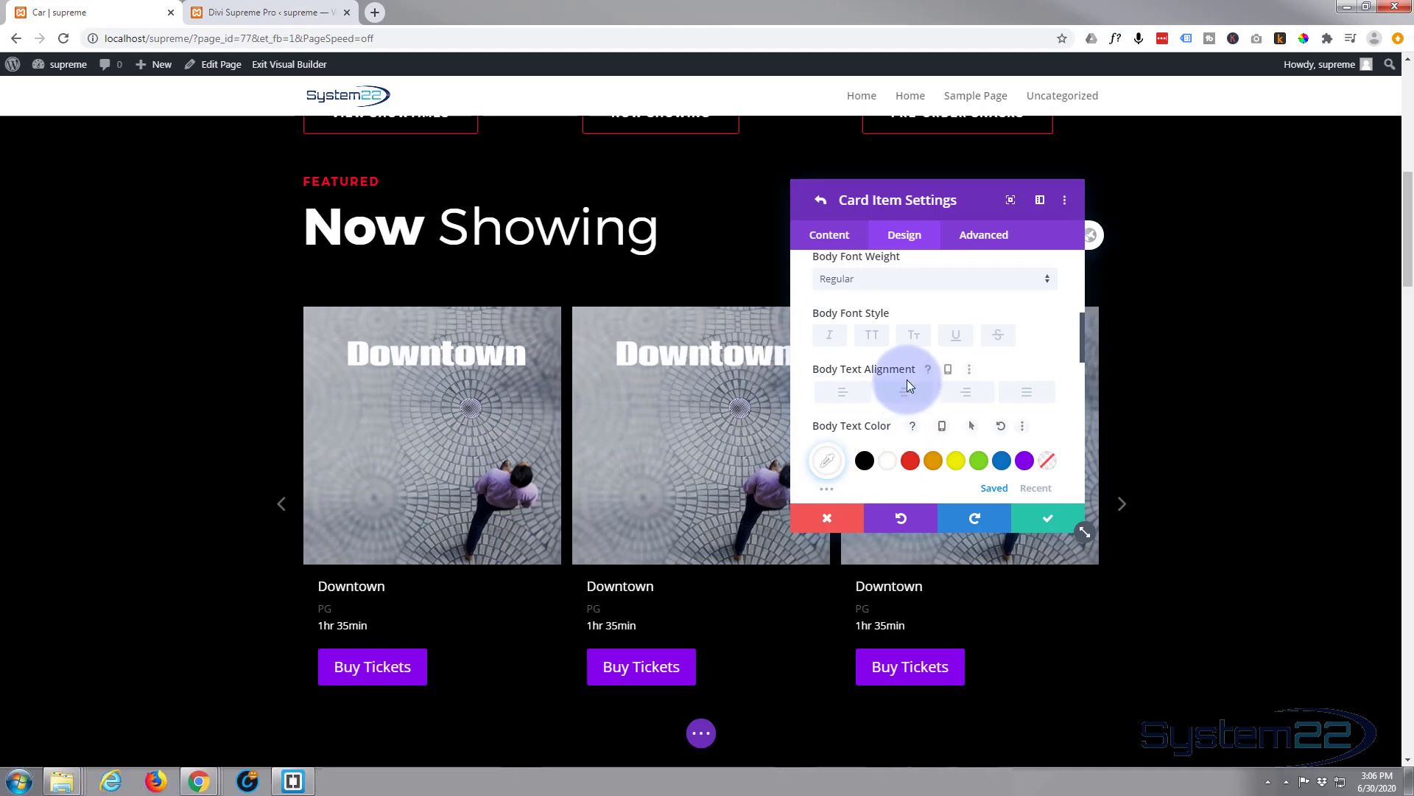
- Set the card's subhead text color to white (#ffffff)
{"action": "scroll", "coordinate": [907, 378], "scroll_direction": "down", "scroll_amount": 3}
{"action": "scroll", "coordinate": [911, 381], "scroll_direction": "down", "scroll_amount": 5}
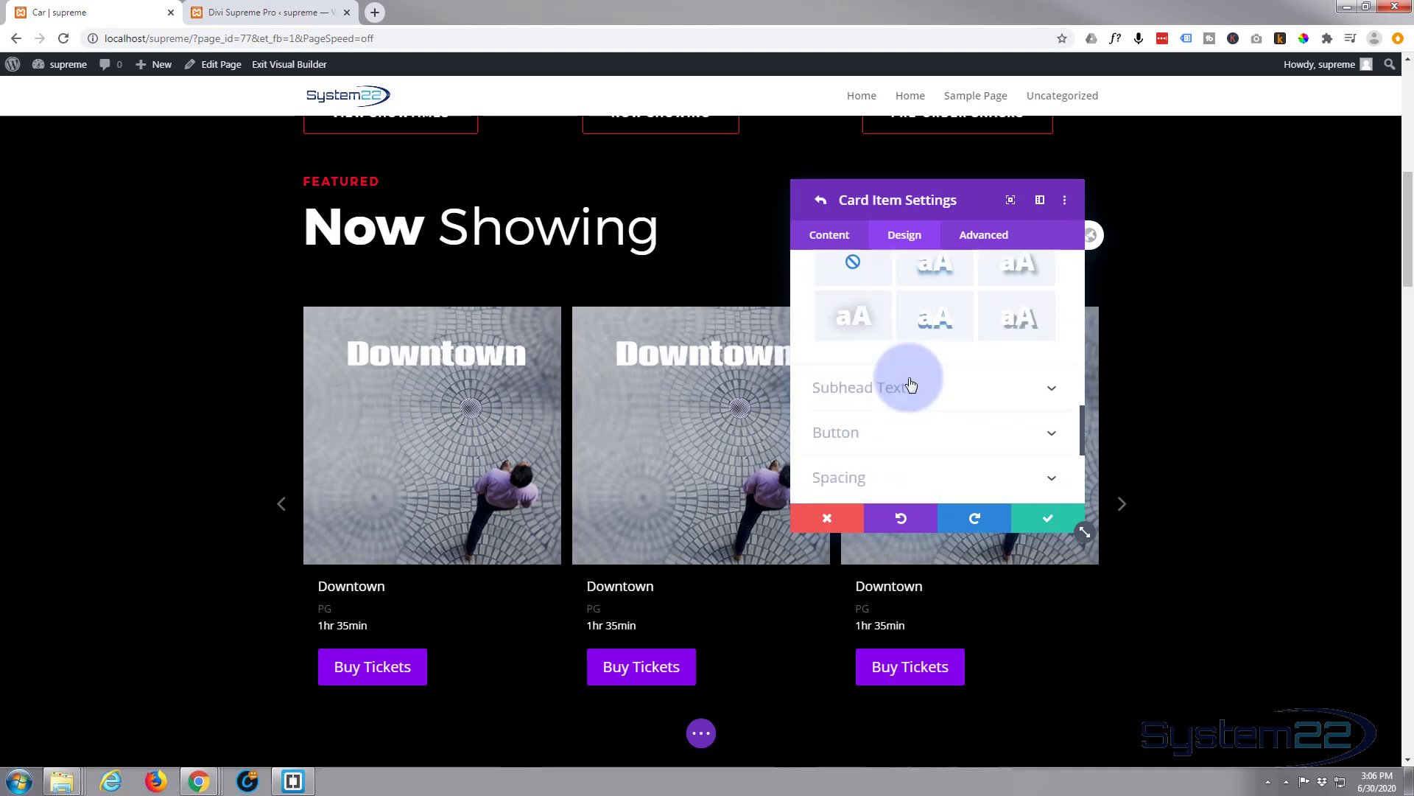
{"action": "left_click", "coordinate": [922, 348]}
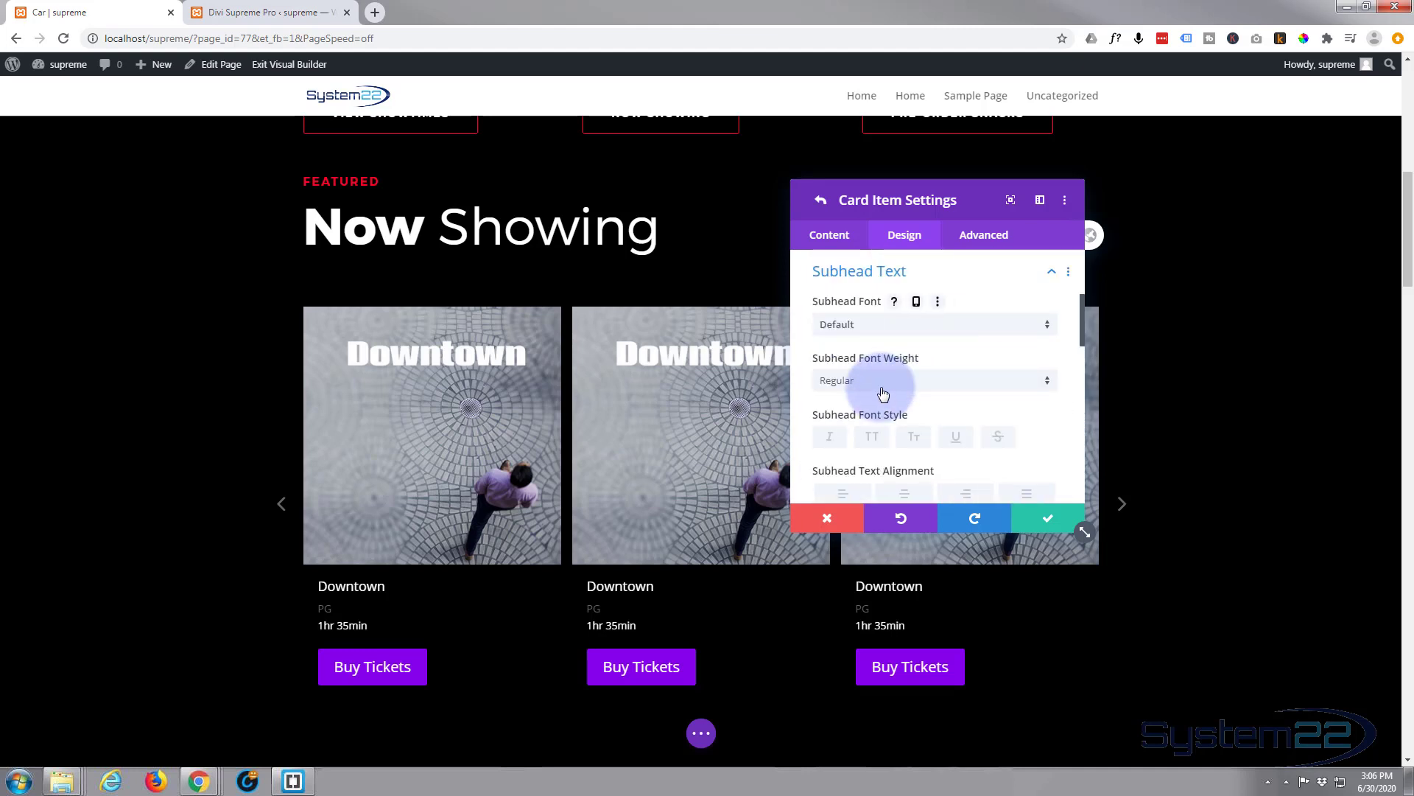
{"action": "scroll", "coordinate": [907, 369], "scroll_direction": "down", "scroll_amount": 3}
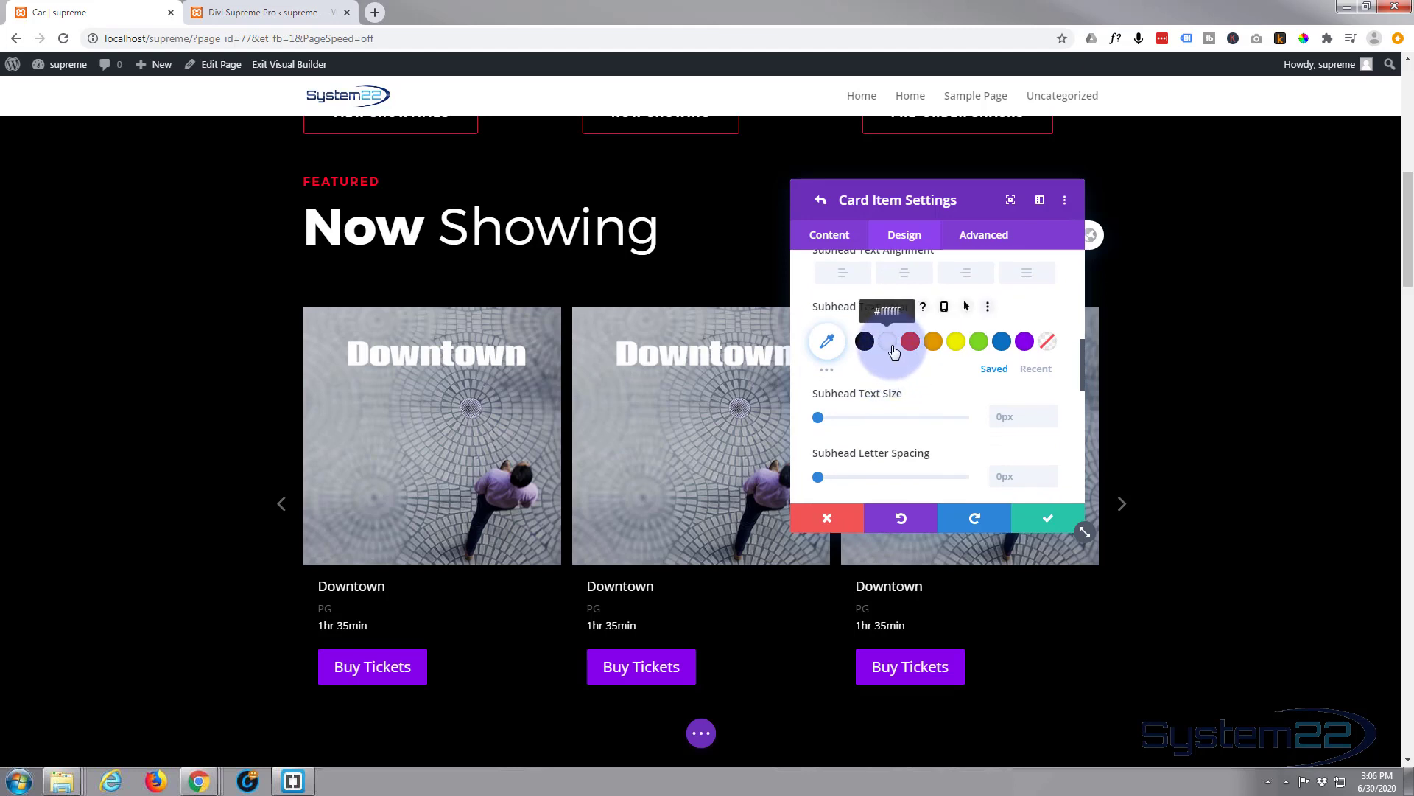
{"action": "left_click", "coordinate": [891, 348]}
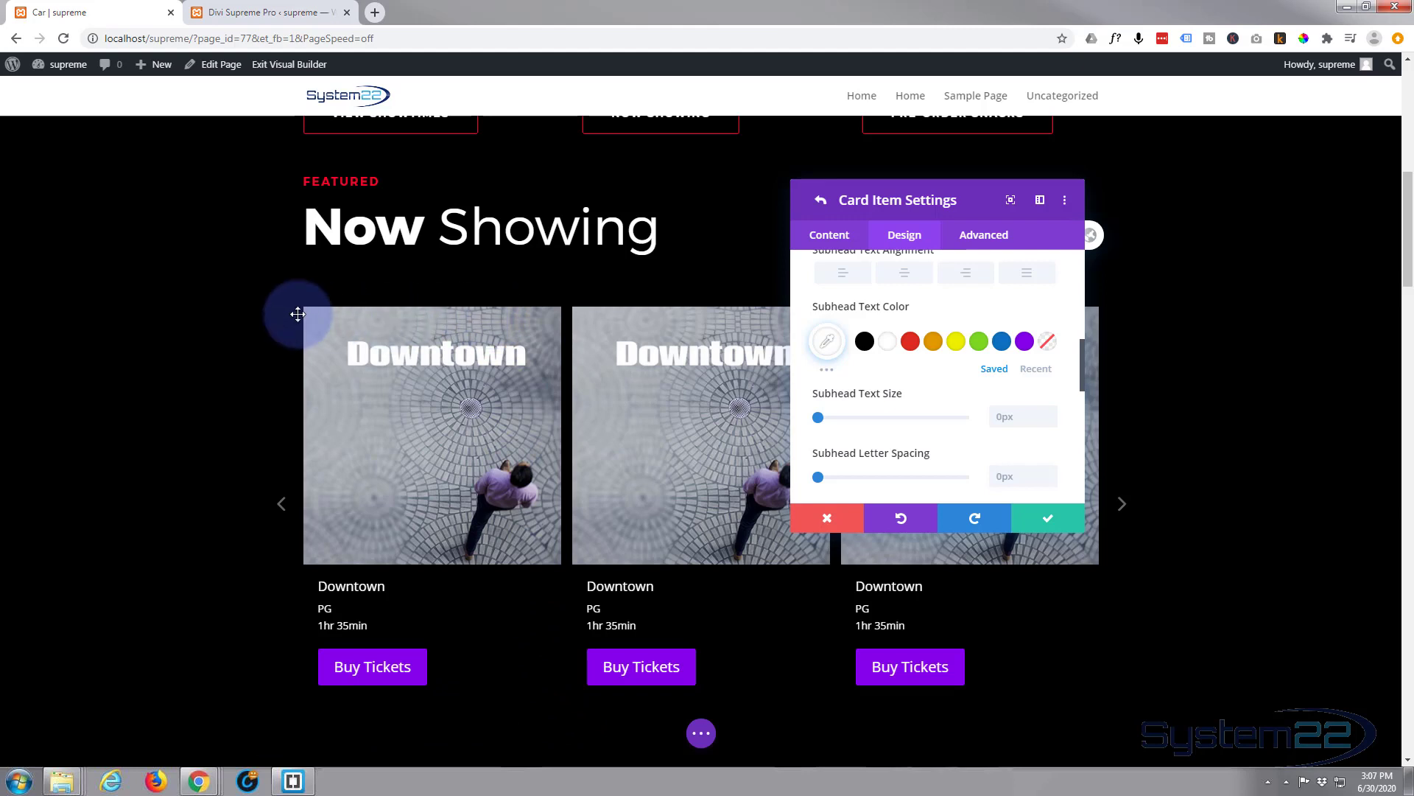
- Round all four corners of the Downtown card's border with a linked 2px radius
{"action": "scroll", "coordinate": [964, 347], "scroll_direction": "down", "scroll_amount": 2}
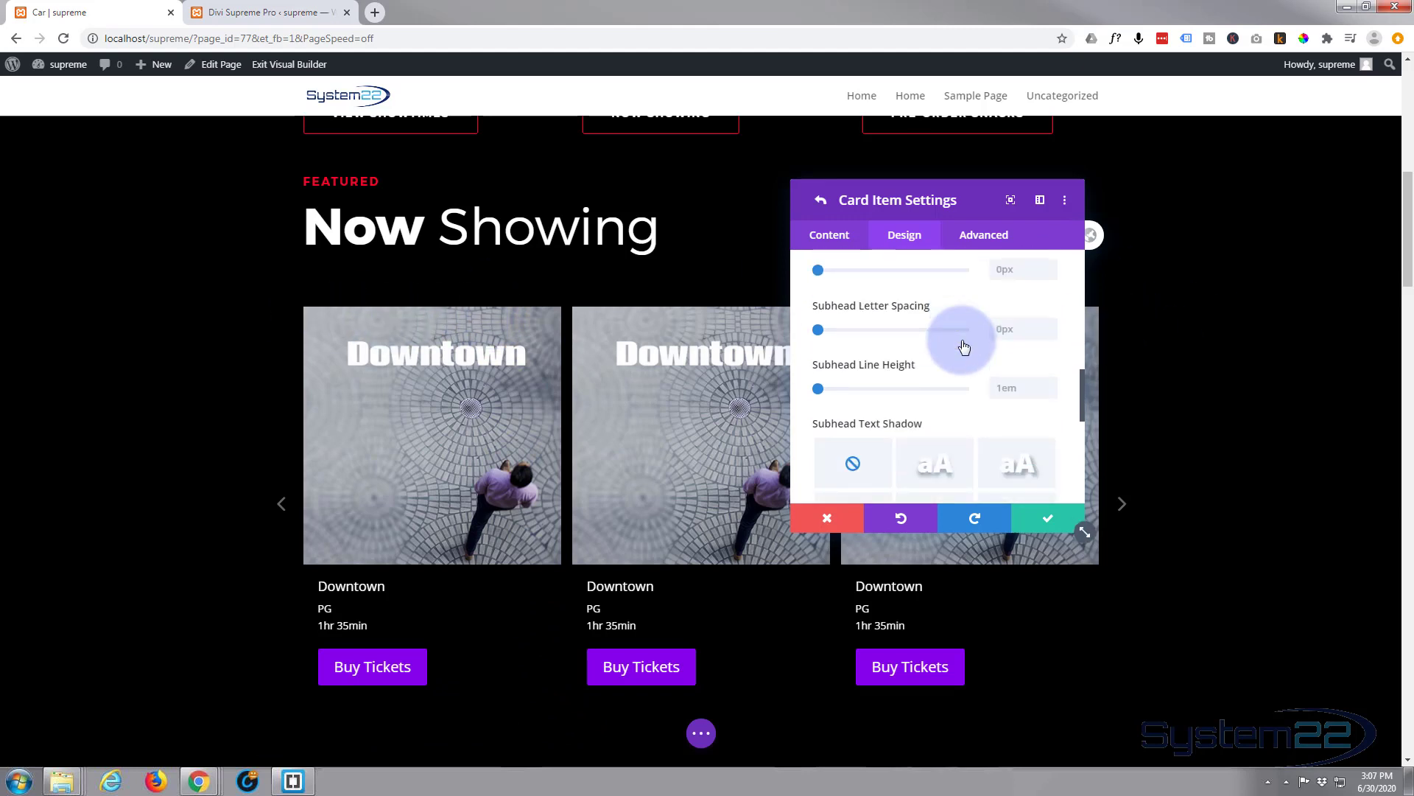
{"action": "scroll", "coordinate": [964, 347], "scroll_direction": "down", "scroll_amount": 6}
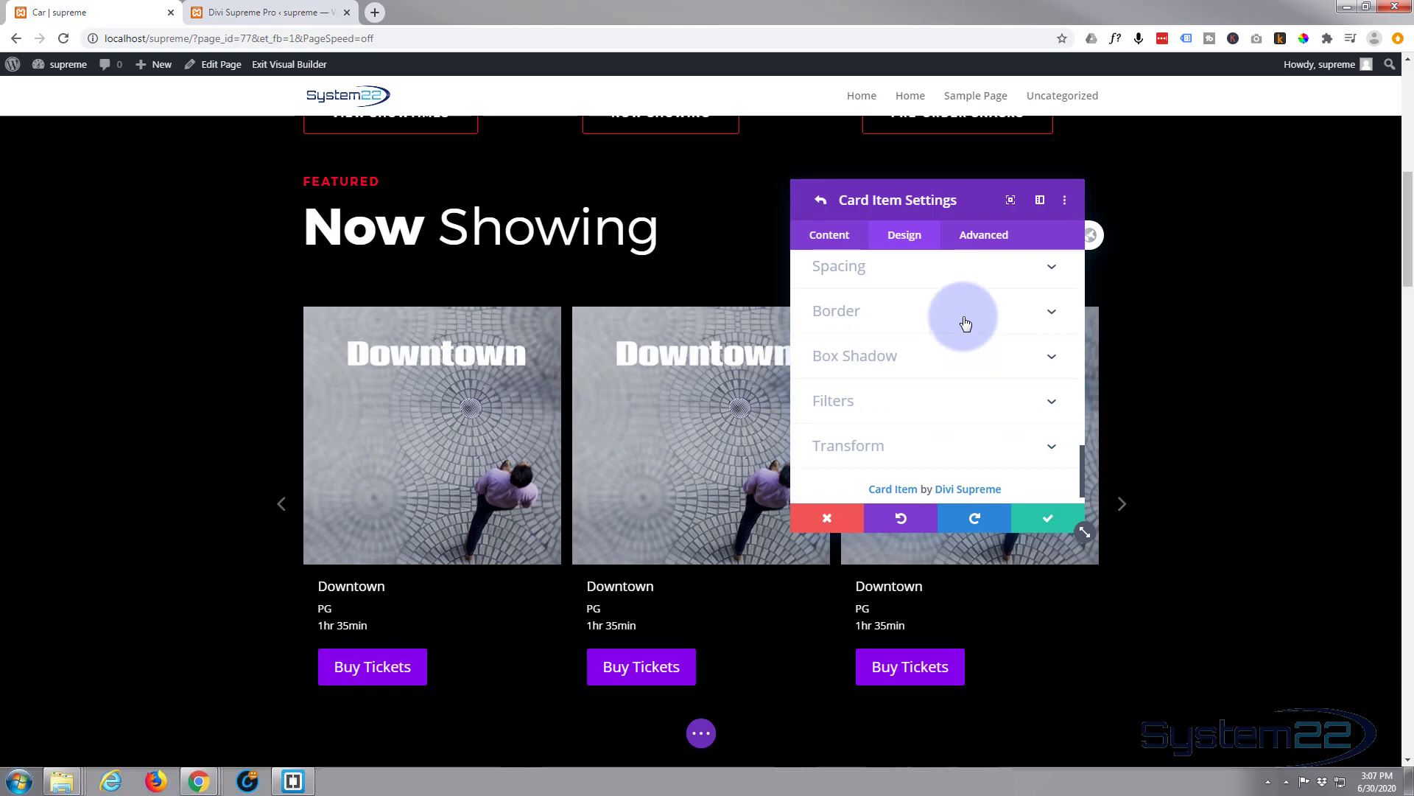
{"action": "left_click", "coordinate": [966, 323]}
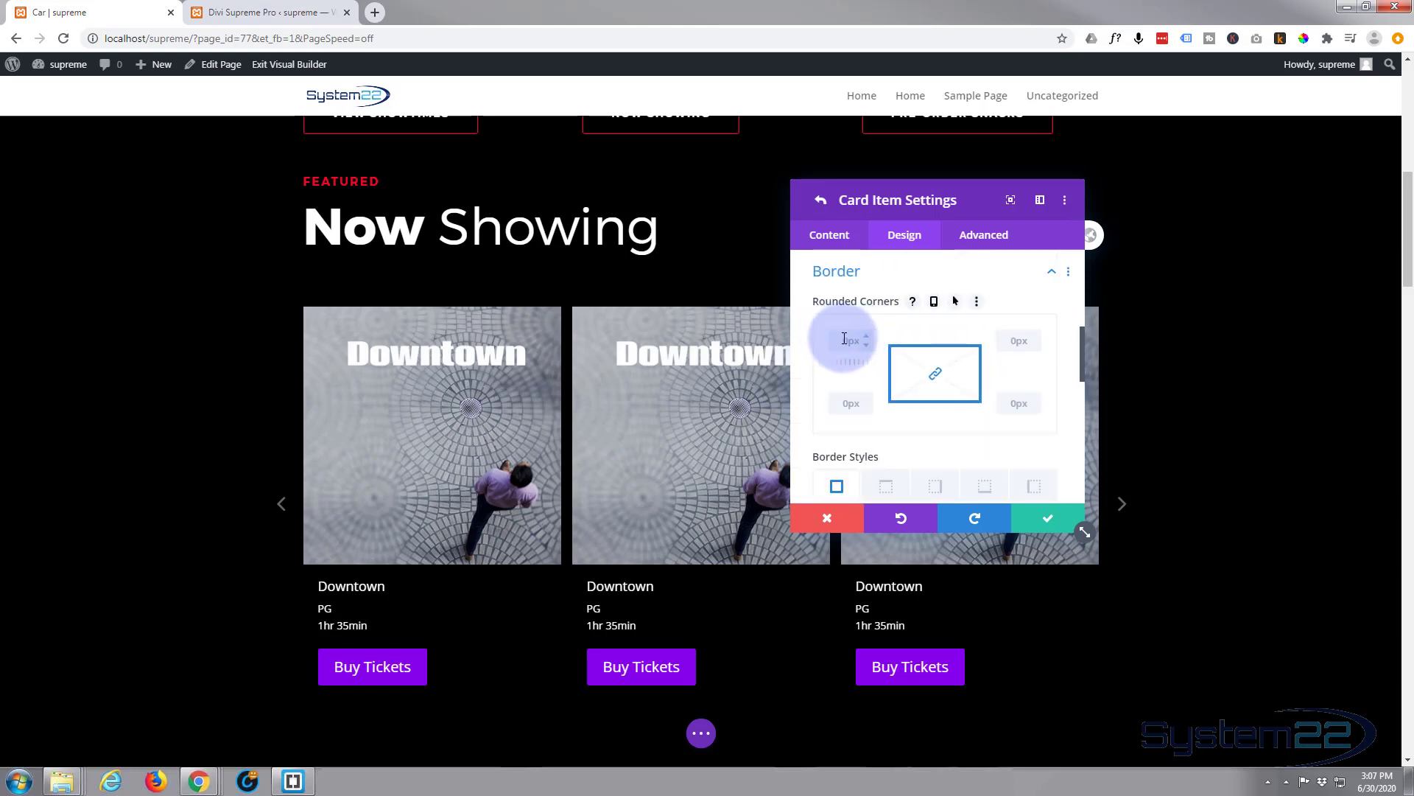
{"action": "type", "text": "2"}
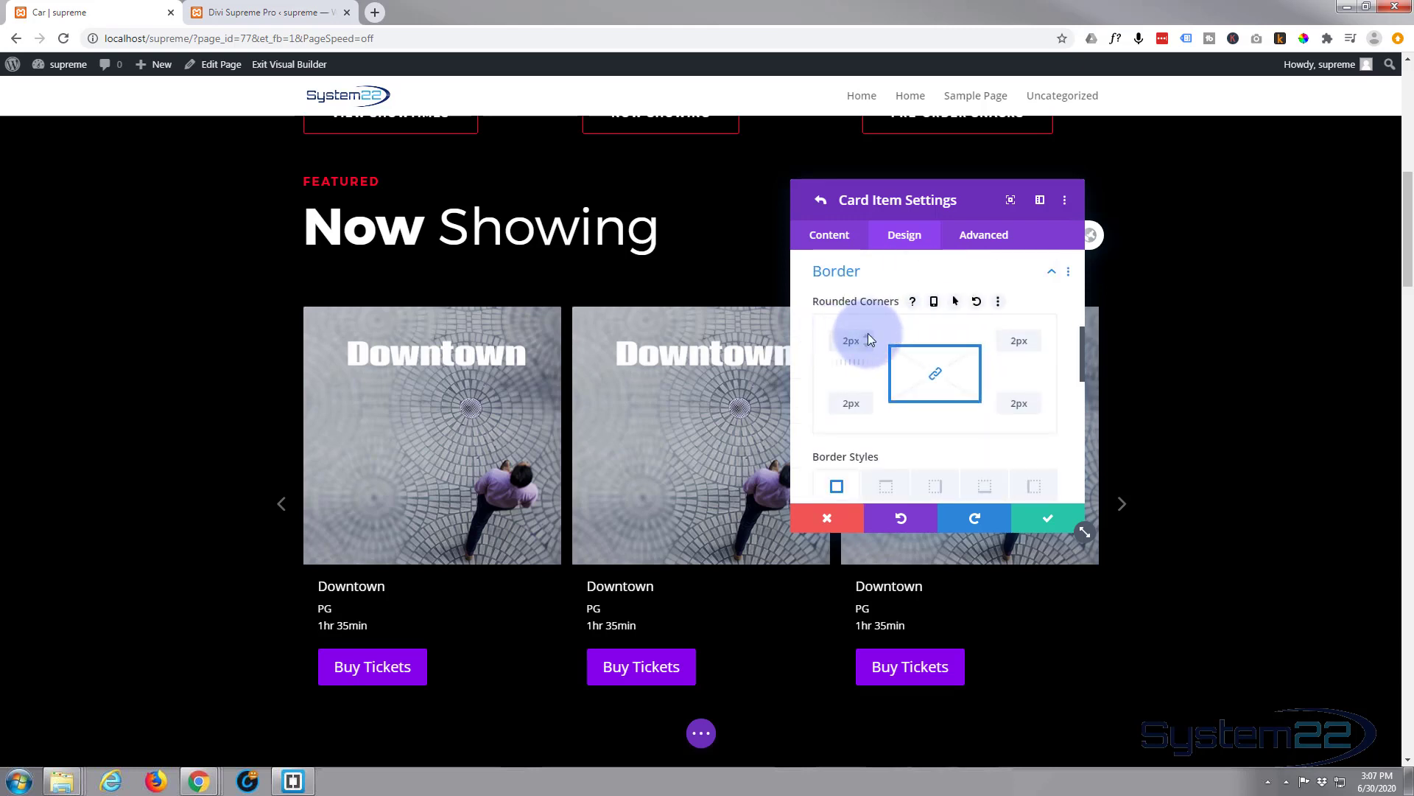
{"action": "key", "text": "Up"}
- Give the card a 1px red border and save the card item settings
{"action": "scroll", "coordinate": [868, 333], "scroll_direction": "down", "scroll_amount": 5}
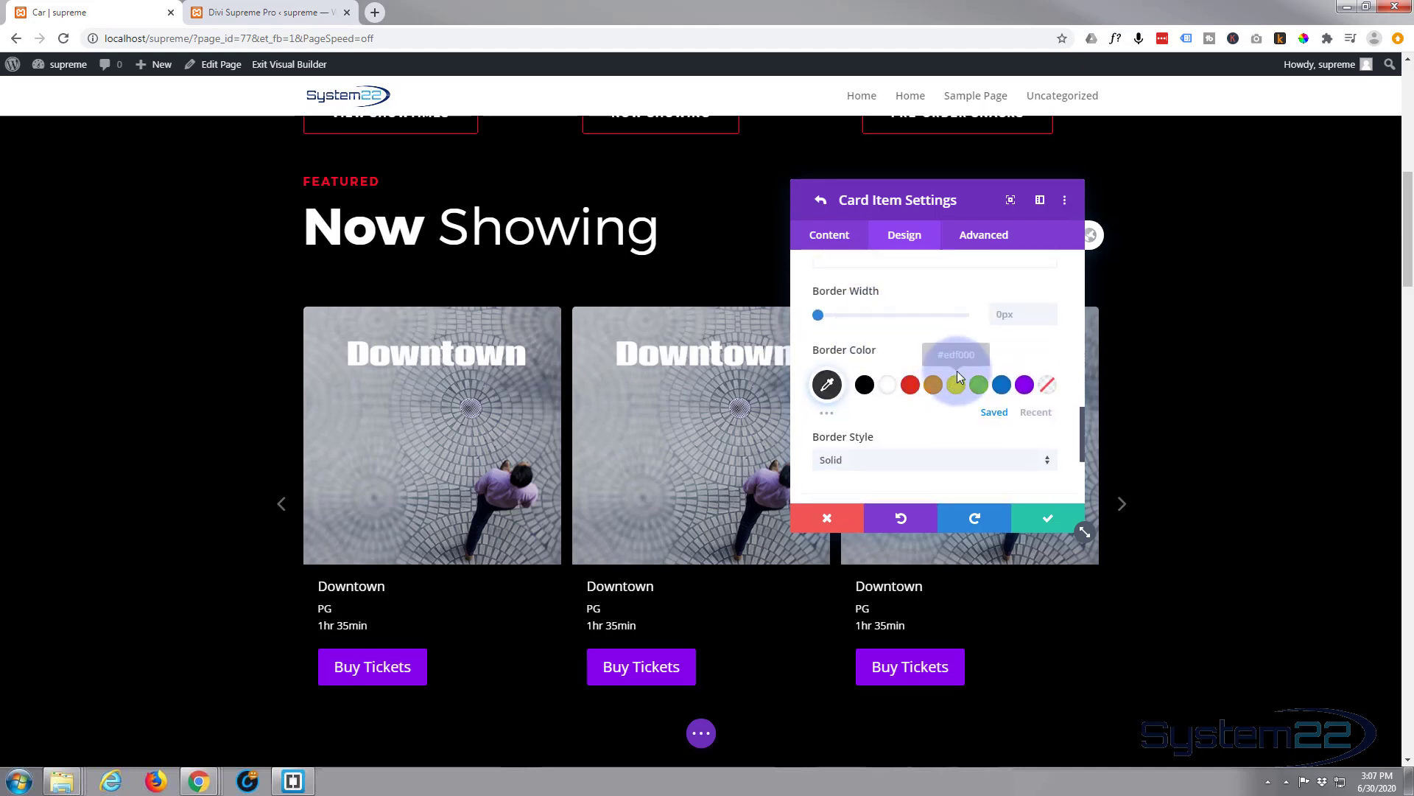
{"action": "left_click", "coordinate": [1050, 308]}
{"action": "key", "text": "Up"}
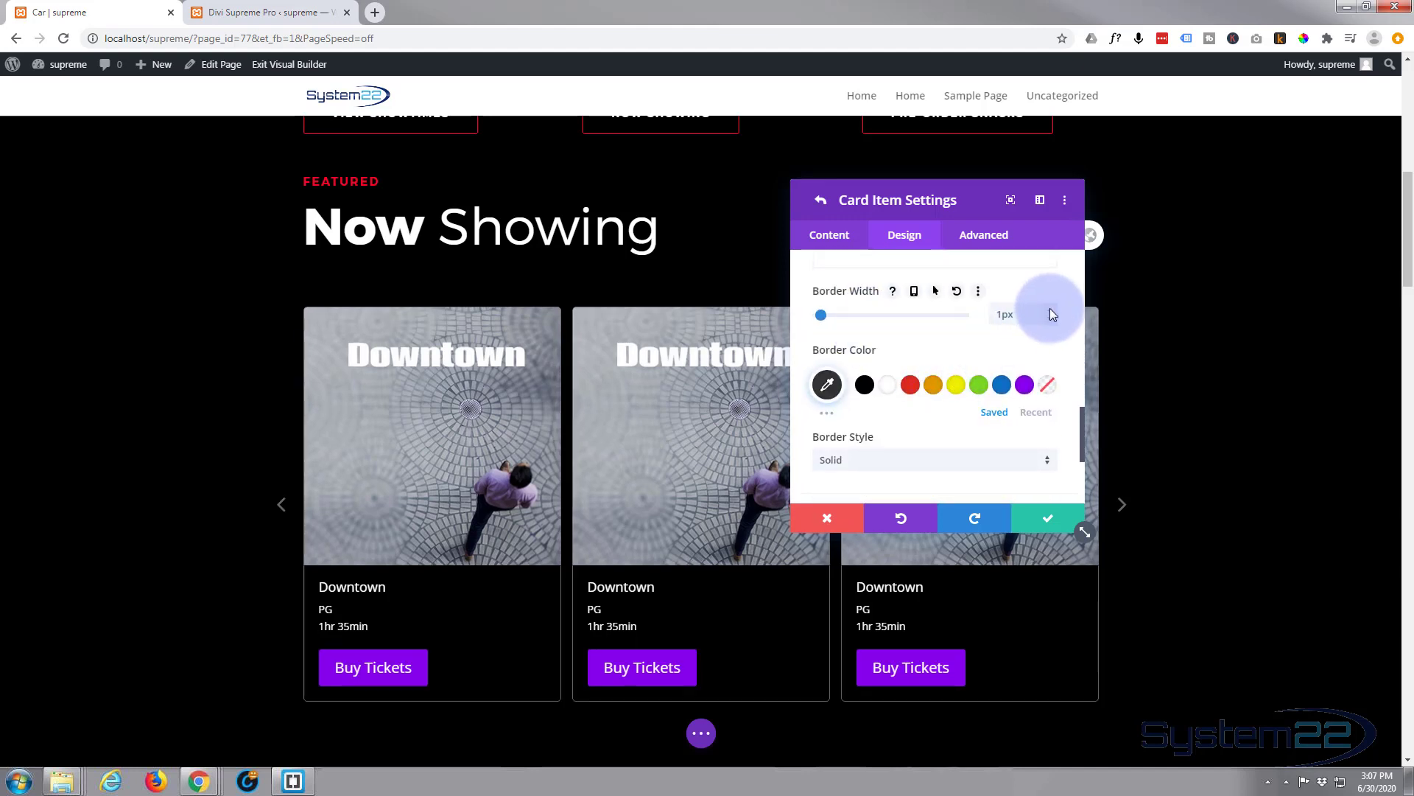
{"action": "left_click", "coordinate": [911, 386]}
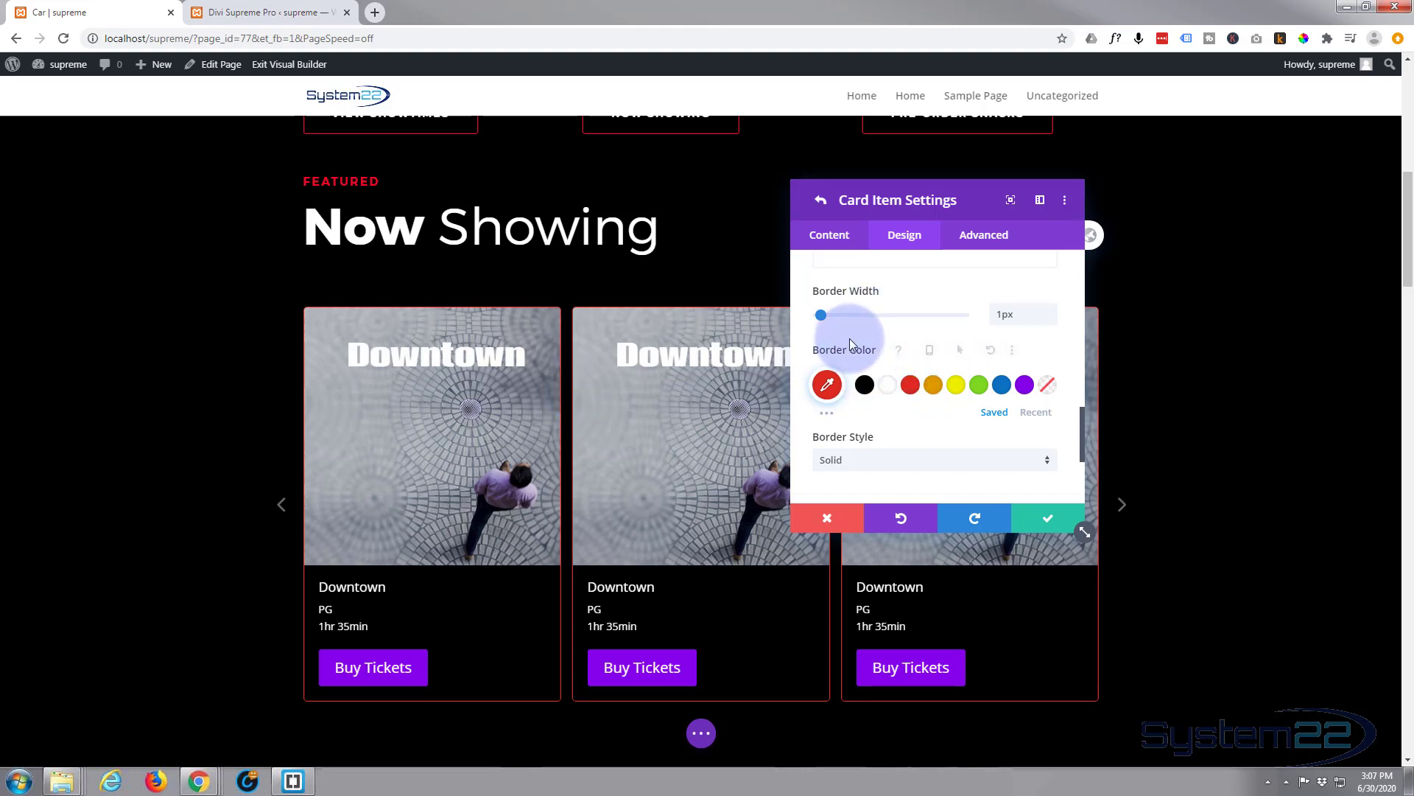
{"action": "scroll", "coordinate": [851, 344], "scroll_direction": "up", "scroll_amount": 2}
{"action": "scroll", "coordinate": [851, 344], "scroll_direction": "up", "scroll_amount": 10}
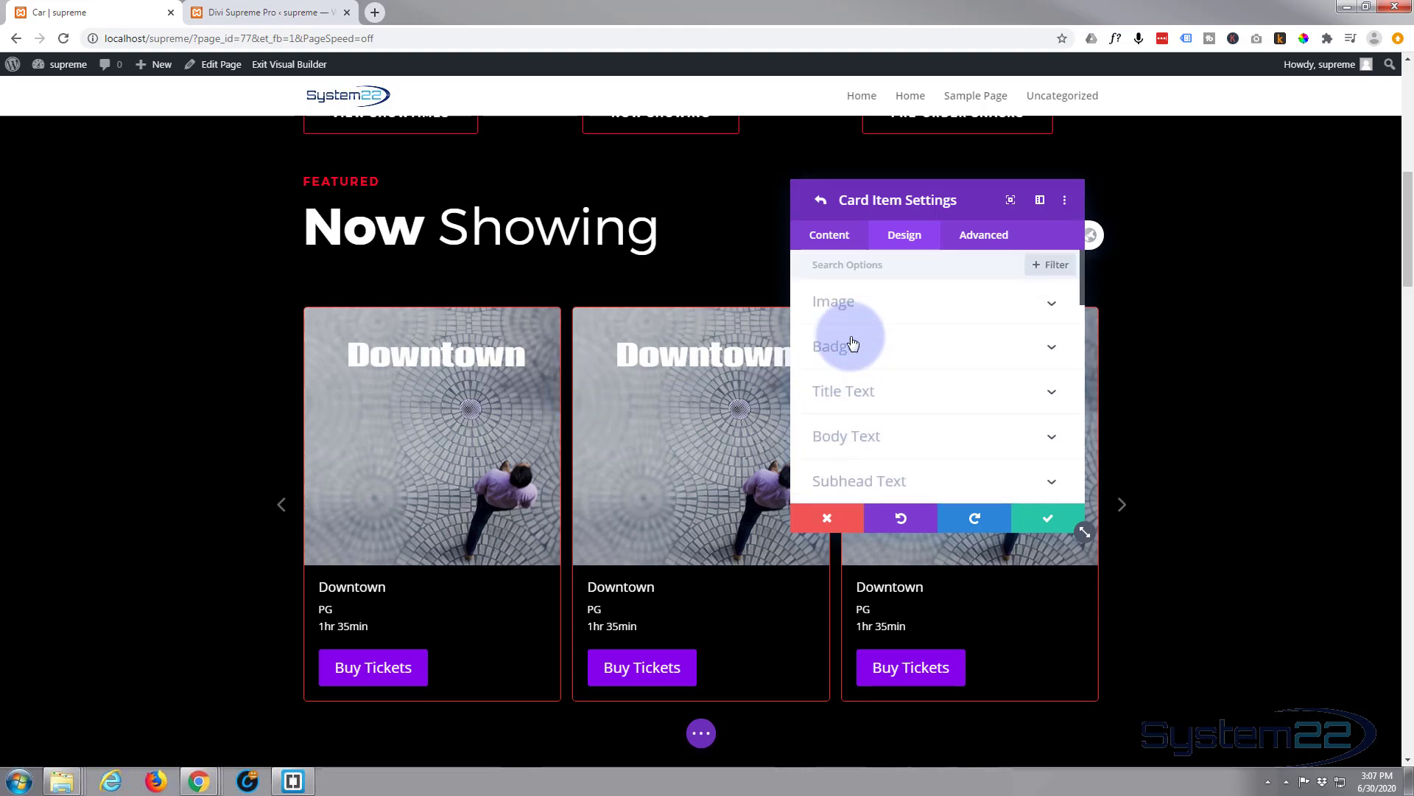
{"action": "left_click", "coordinate": [1046, 518]}
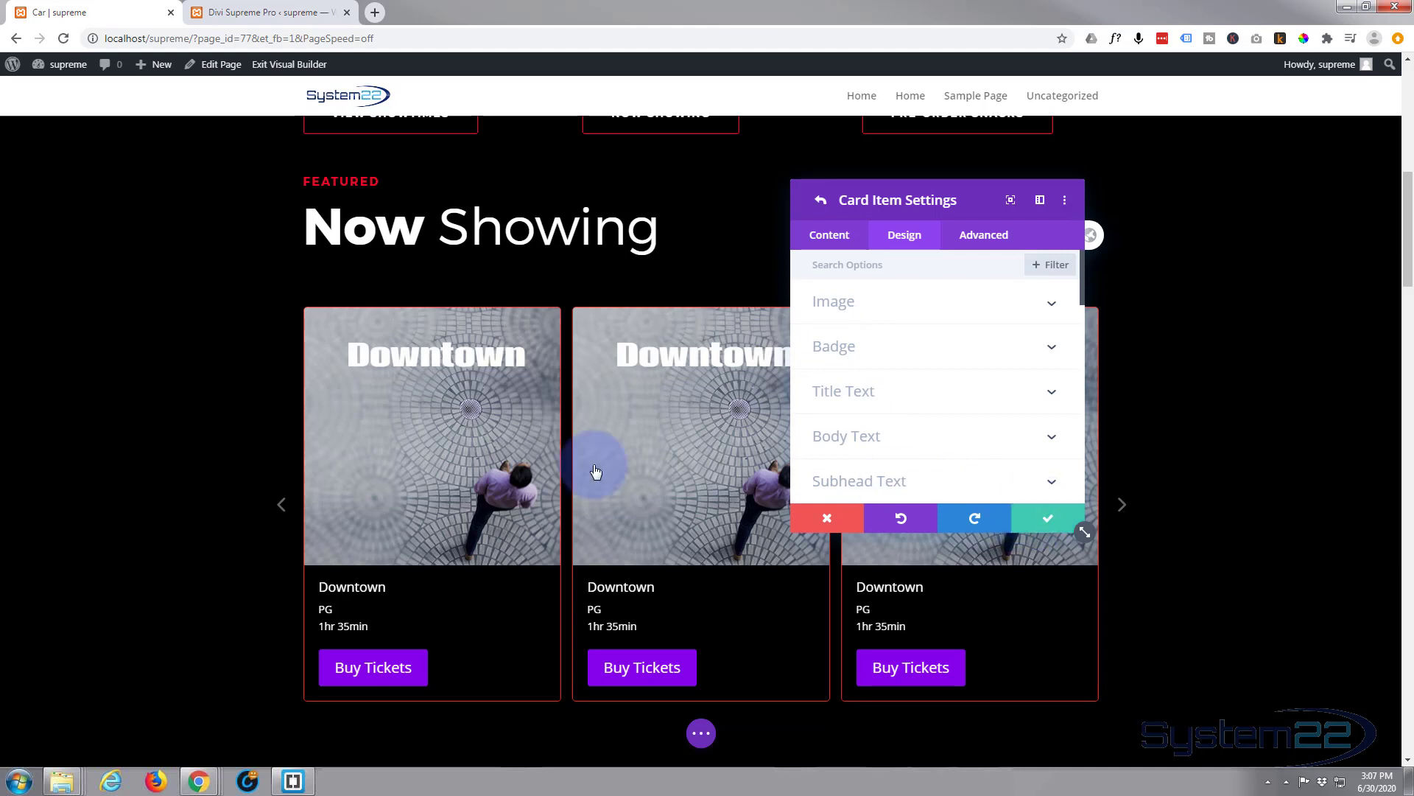
- Duplicate the Downtown card three times in the card carousel
{"action": "left_click", "coordinate": [950, 318]}
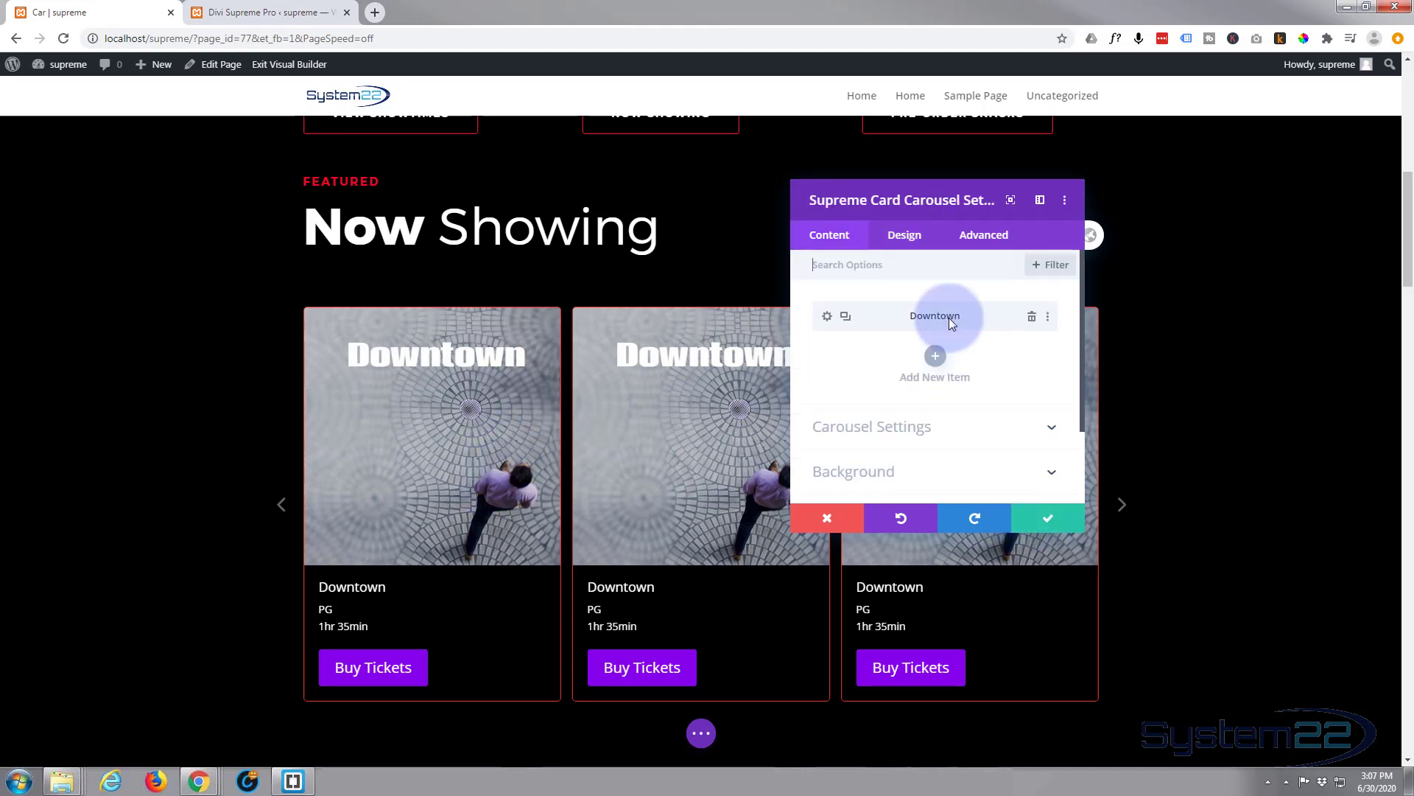
{"action": "left_click", "coordinate": [845, 318]}
{"action": "left_click", "coordinate": [845, 319]}
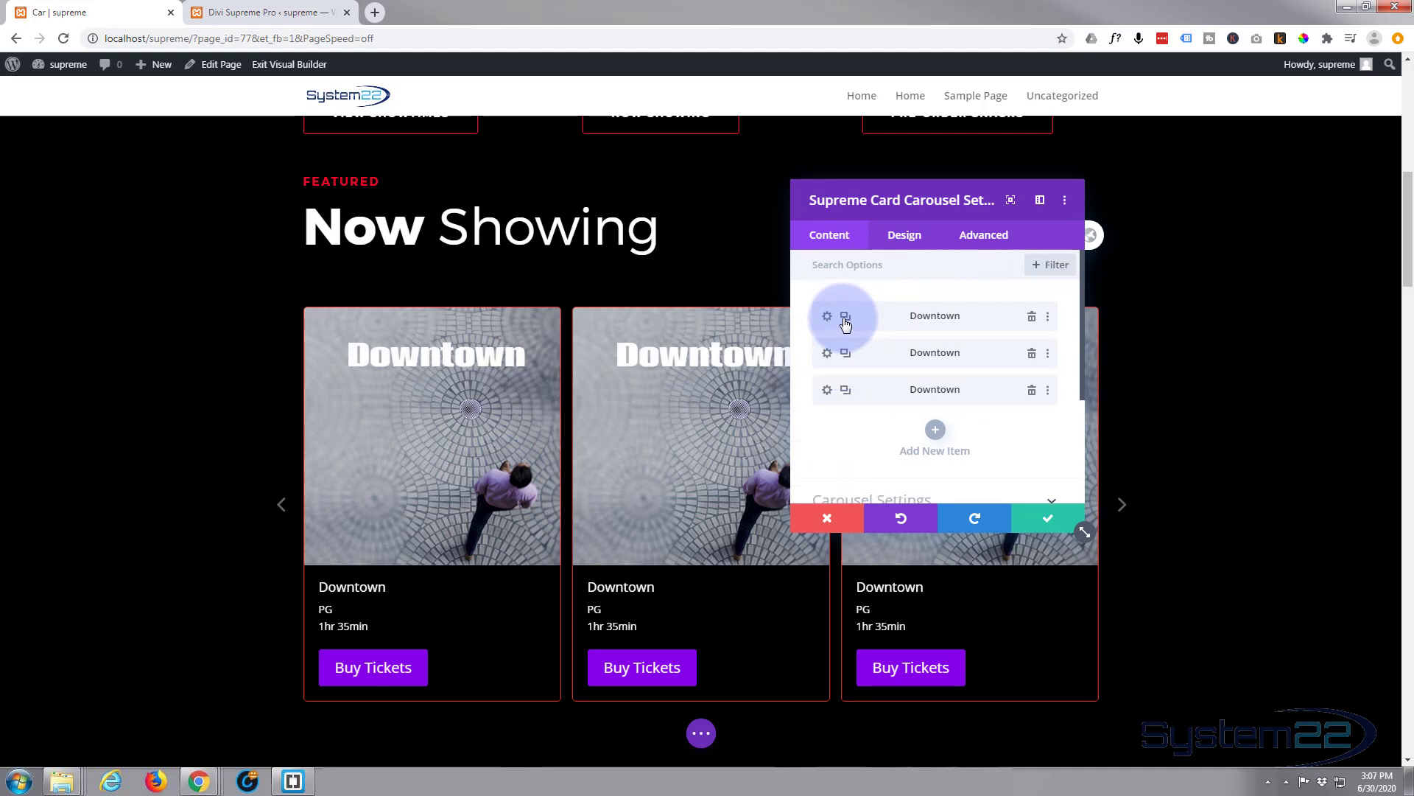
{"action": "left_click", "coordinate": [846, 318]}
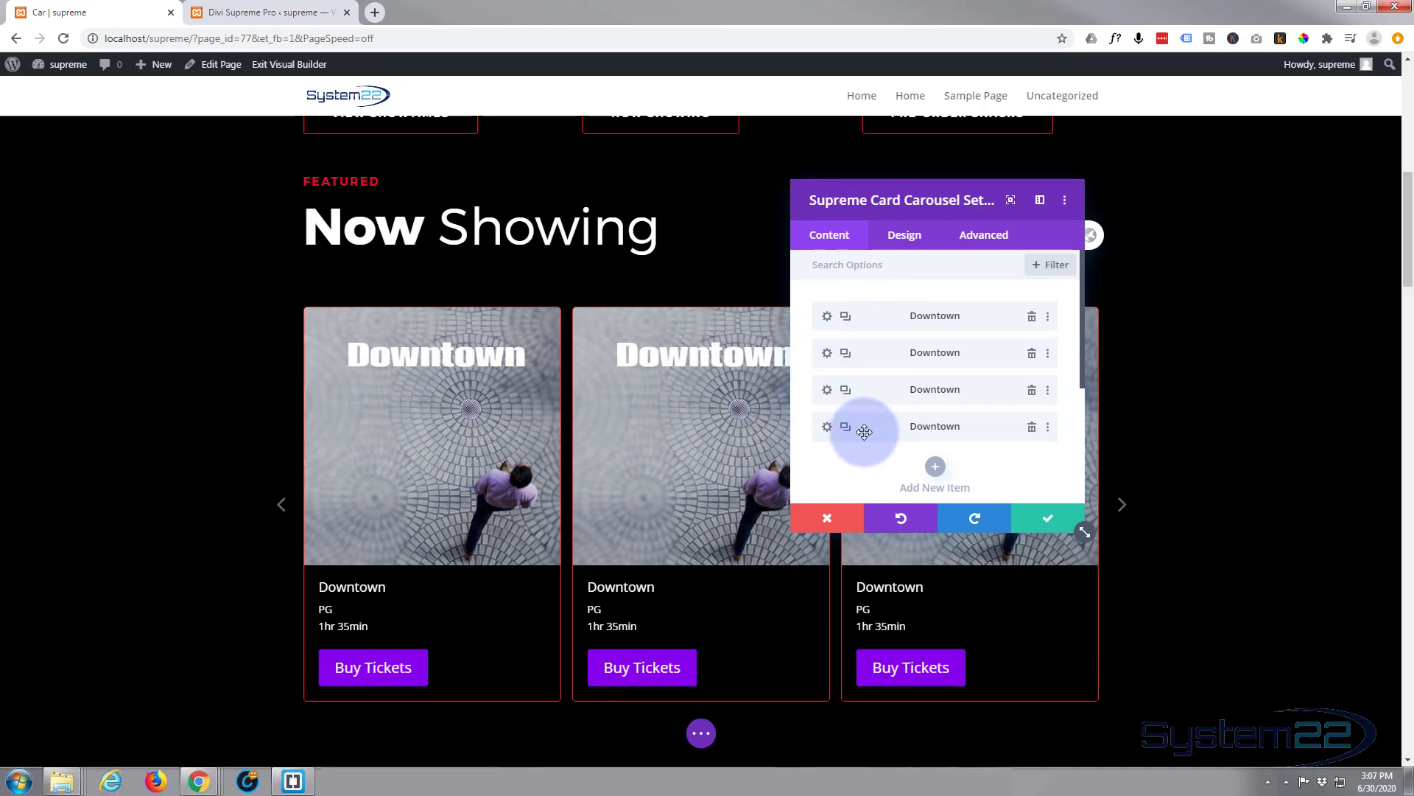
{"action": "left_click_drag", "start_coordinate": [864, 432], "coordinate": [867, 351]}
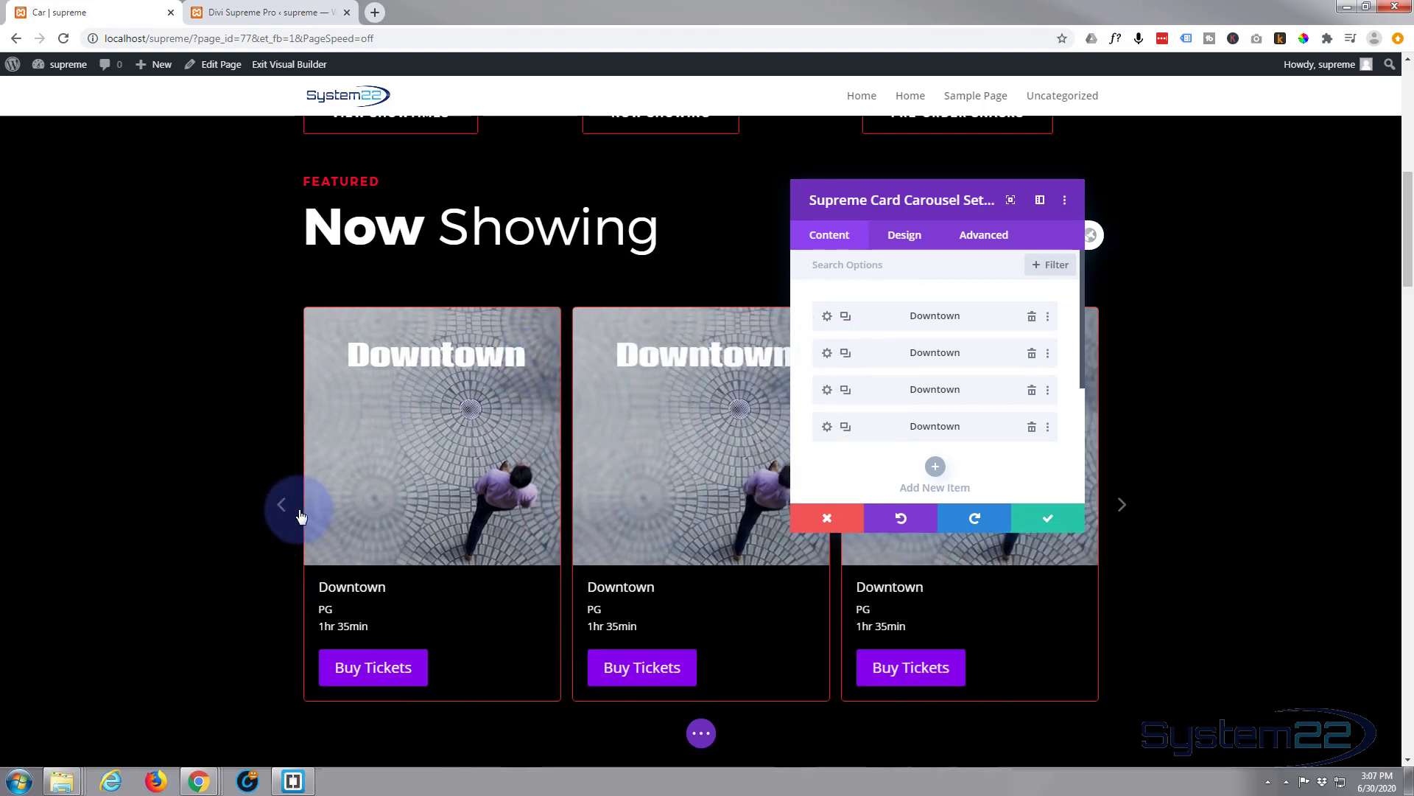
- Set the carousel's navigation arrow color to white (#ffffff) in the design settings
{"action": "left_click", "coordinate": [269, 491]}
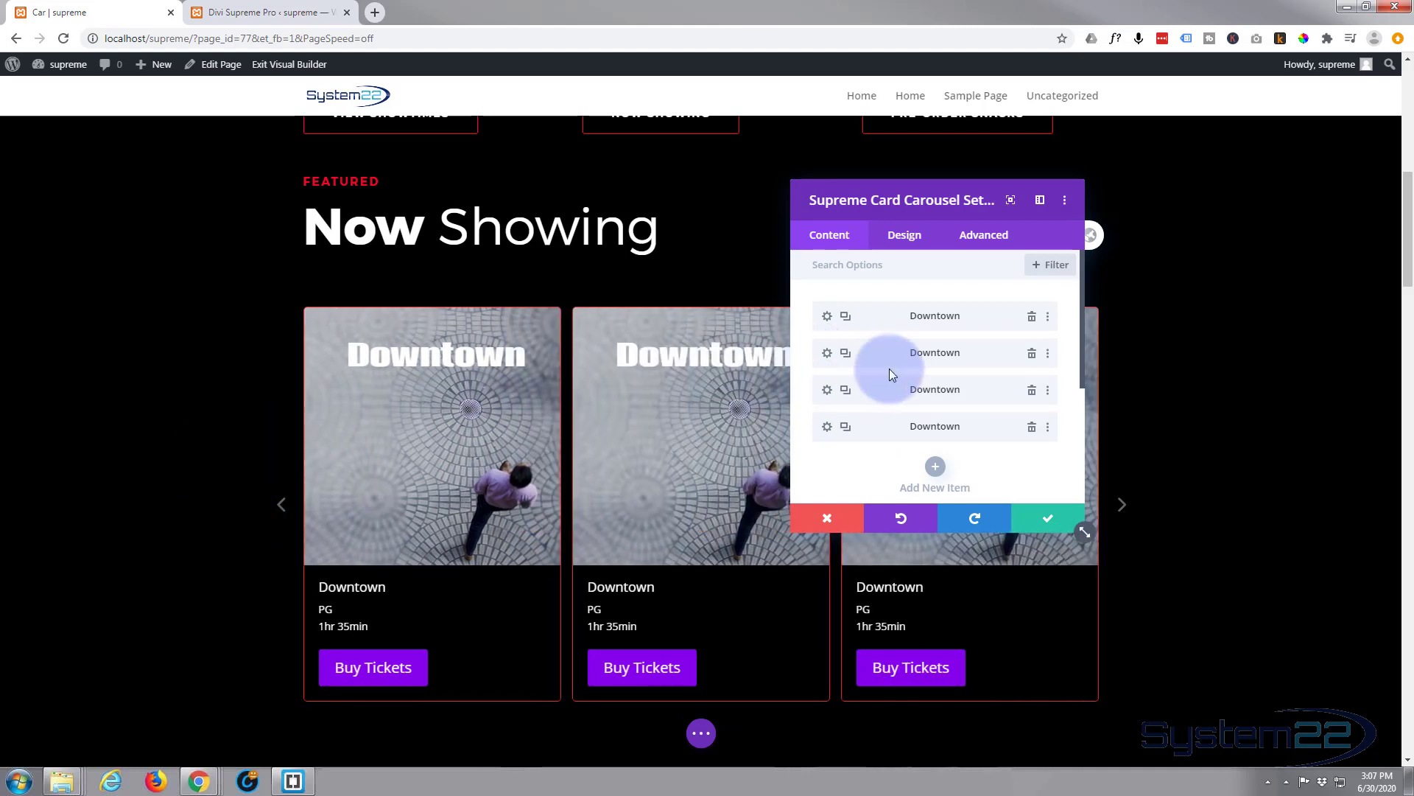
{"action": "left_click", "coordinate": [913, 235]}
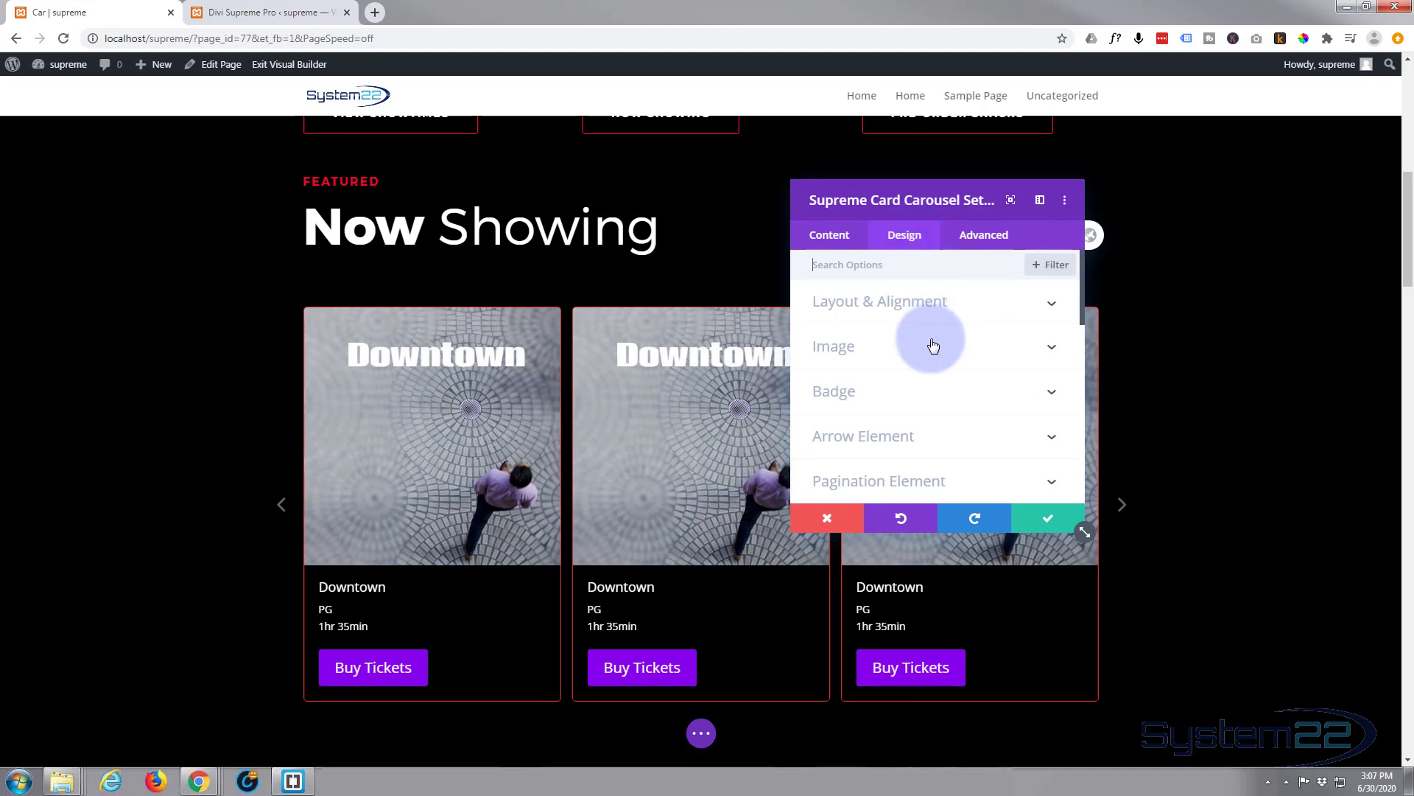
{"action": "scroll", "coordinate": [931, 422], "scroll_direction": "down", "scroll_amount": 2}
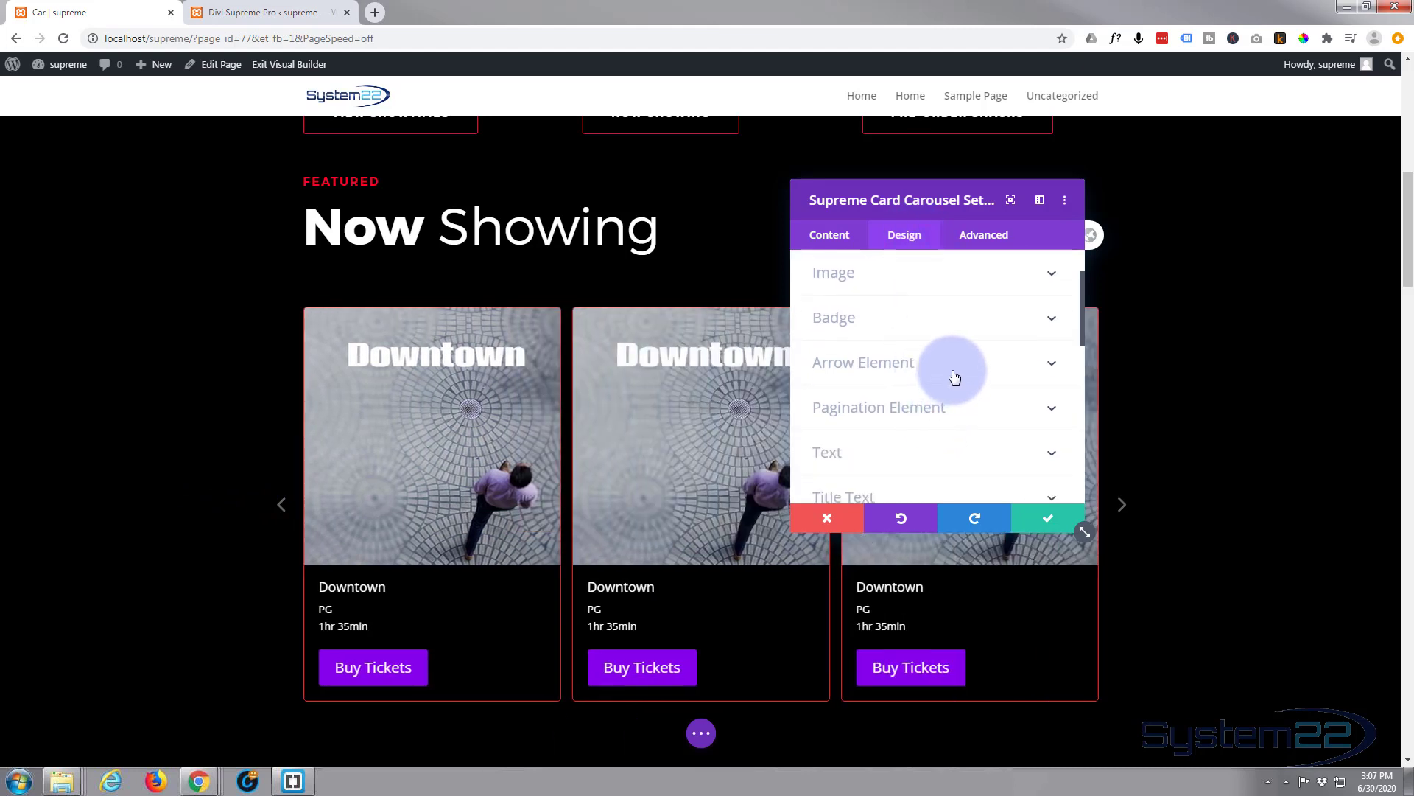
{"action": "left_click", "coordinate": [955, 377]}
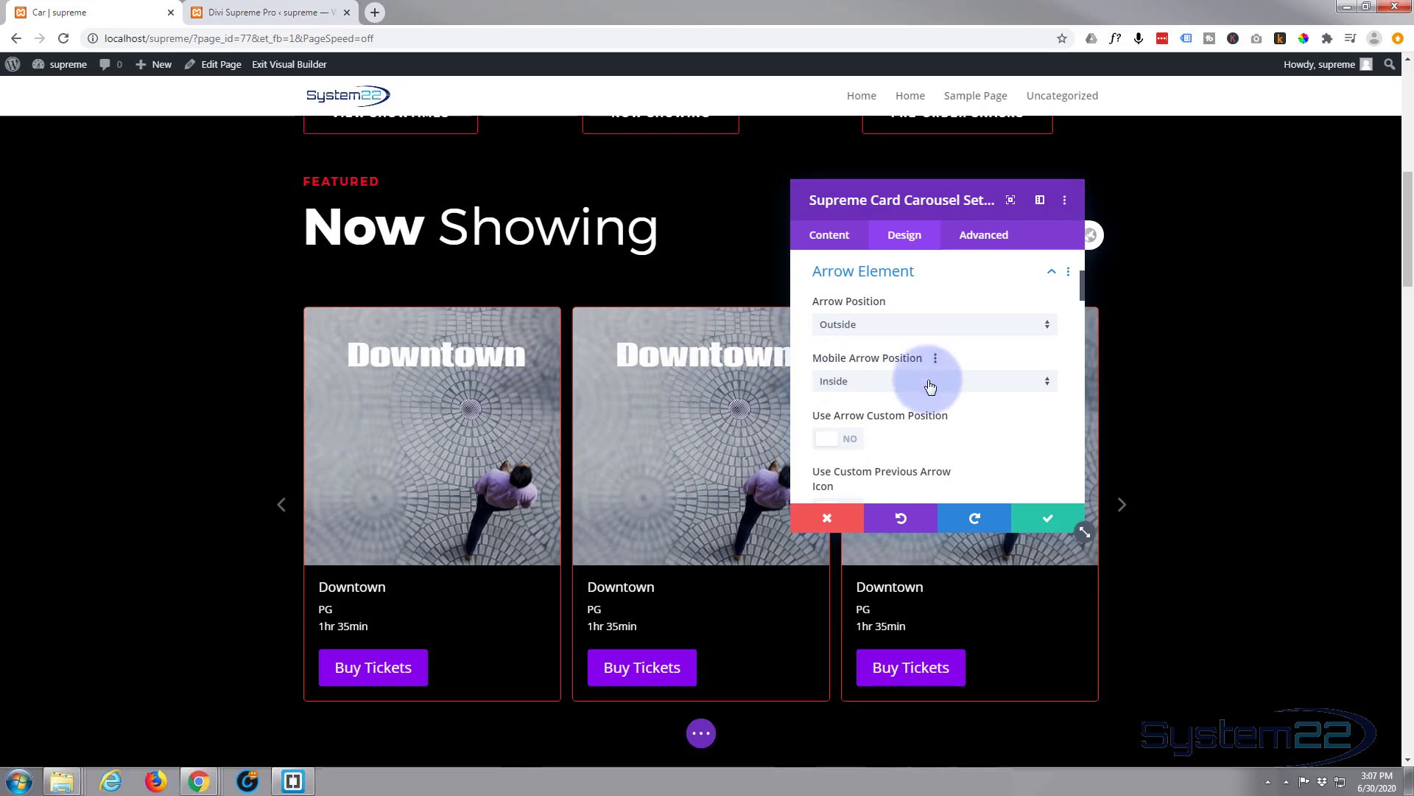
{"action": "scroll", "coordinate": [932, 384], "scroll_direction": "down", "scroll_amount": 1}
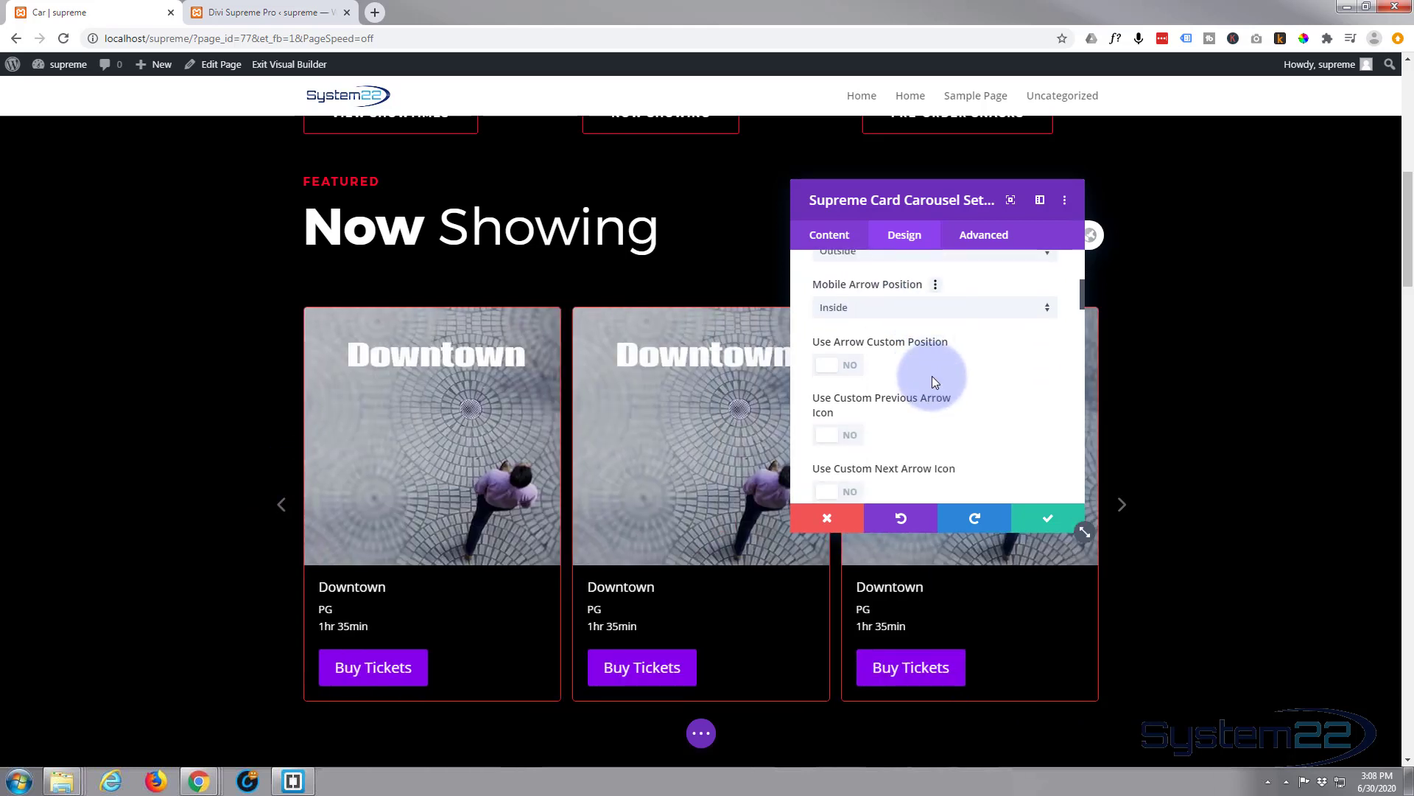
{"action": "scroll", "coordinate": [931, 375], "scroll_direction": "down", "scroll_amount": 3}
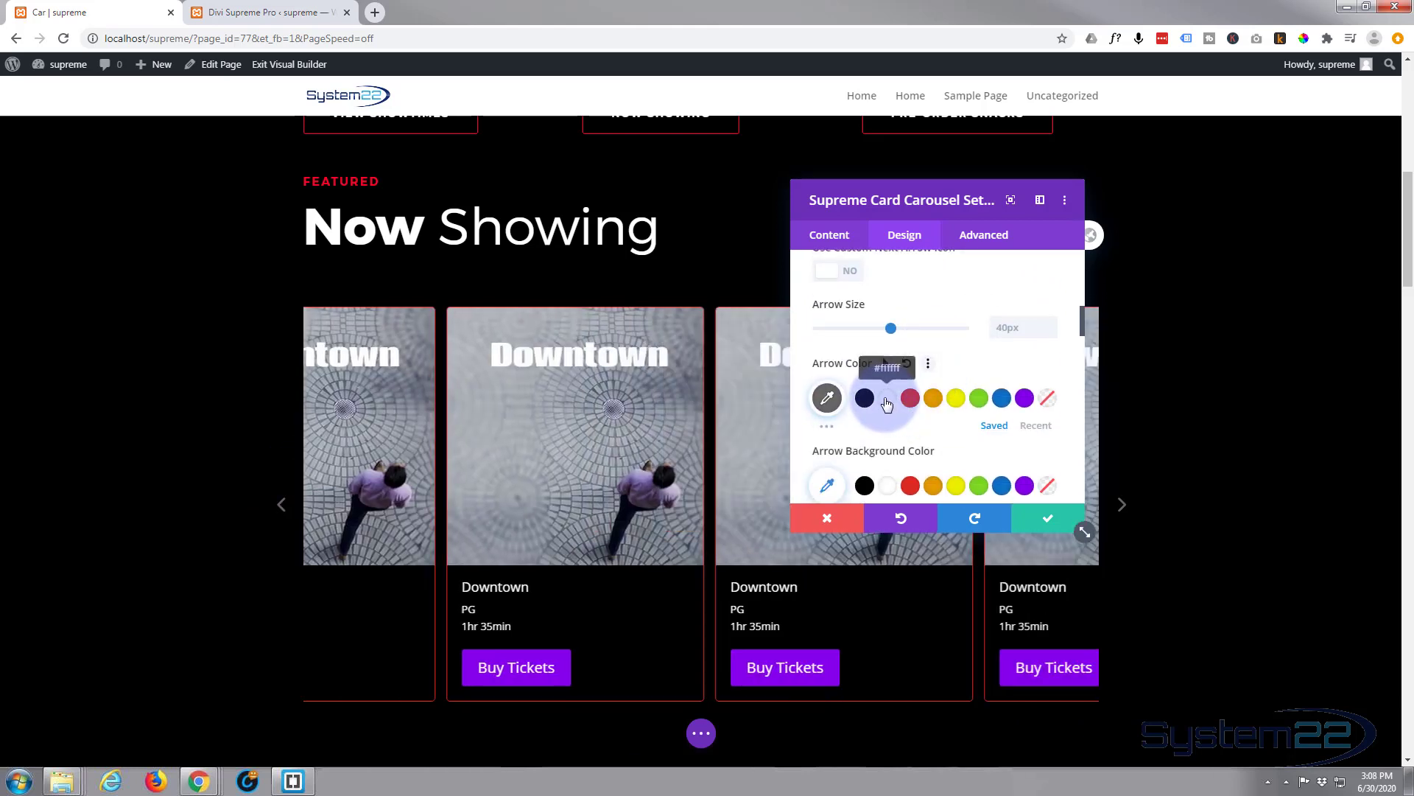
{"action": "scroll", "coordinate": [887, 398], "scroll_direction": "down", "scroll_amount": 1}
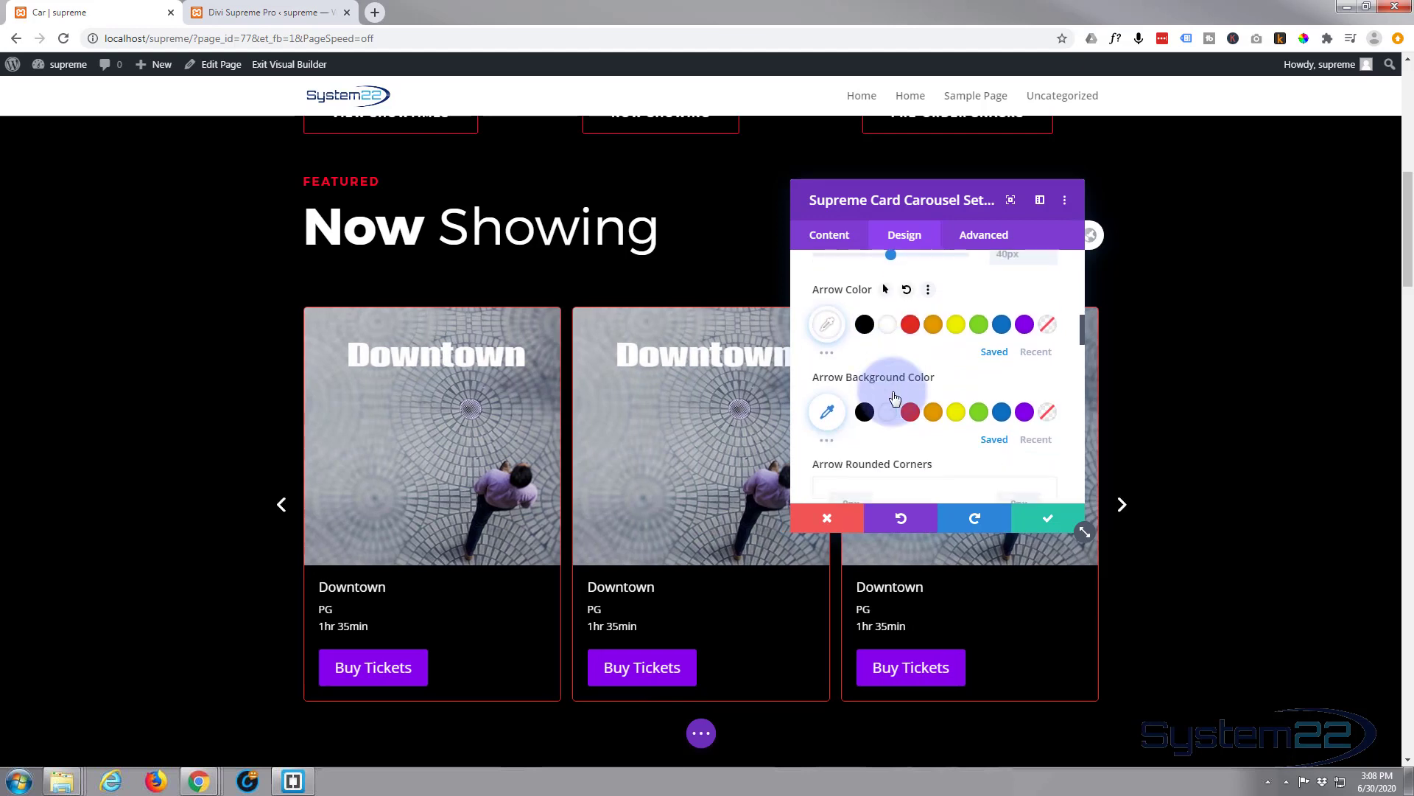
- Give the carousel arrows a purple background with 50px rounded corners and save the carousel settings
{"action": "left_click", "coordinate": [1025, 411]}
{"action": "scroll", "coordinate": [975, 400], "scroll_direction": "down", "scroll_amount": 2}
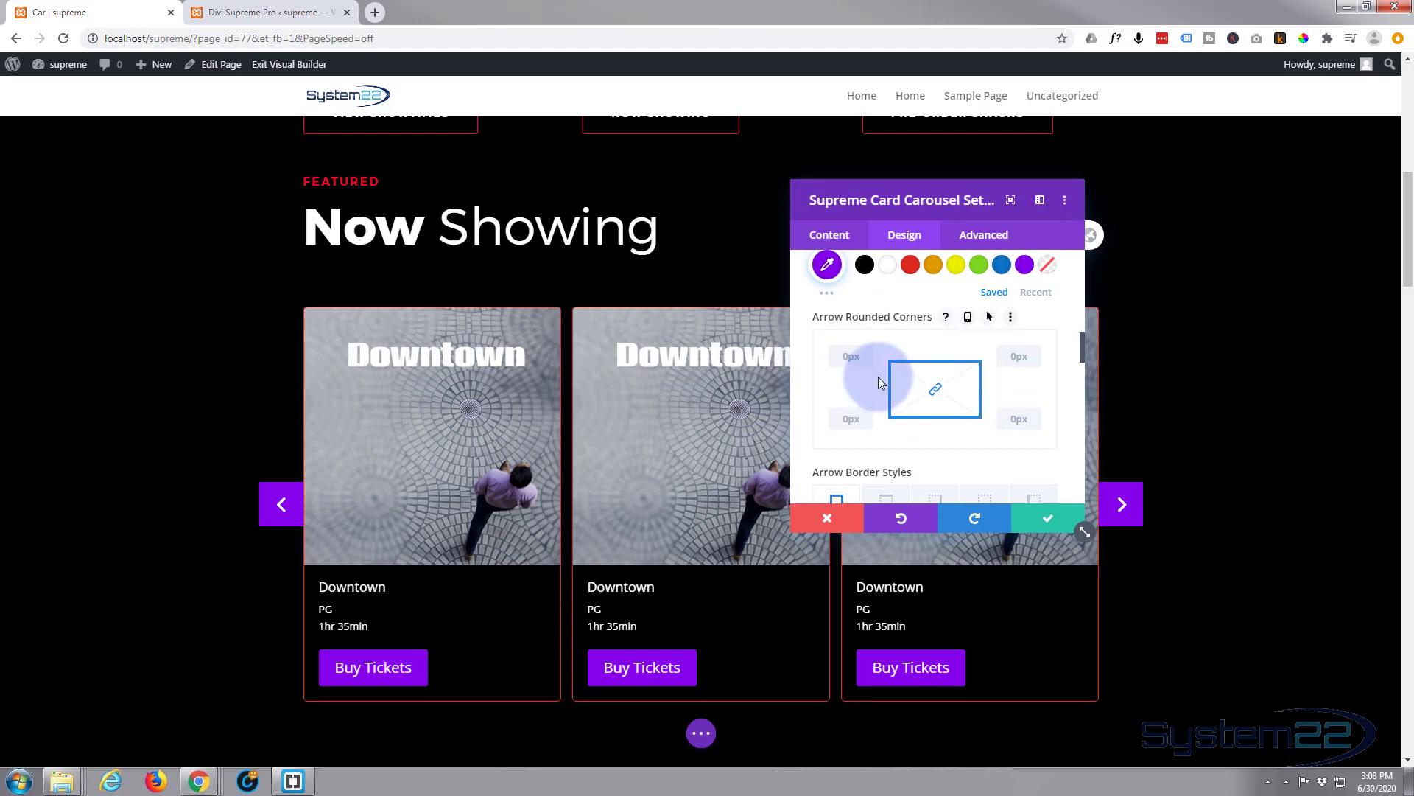
{"action": "left_click", "coordinate": [841, 359]}
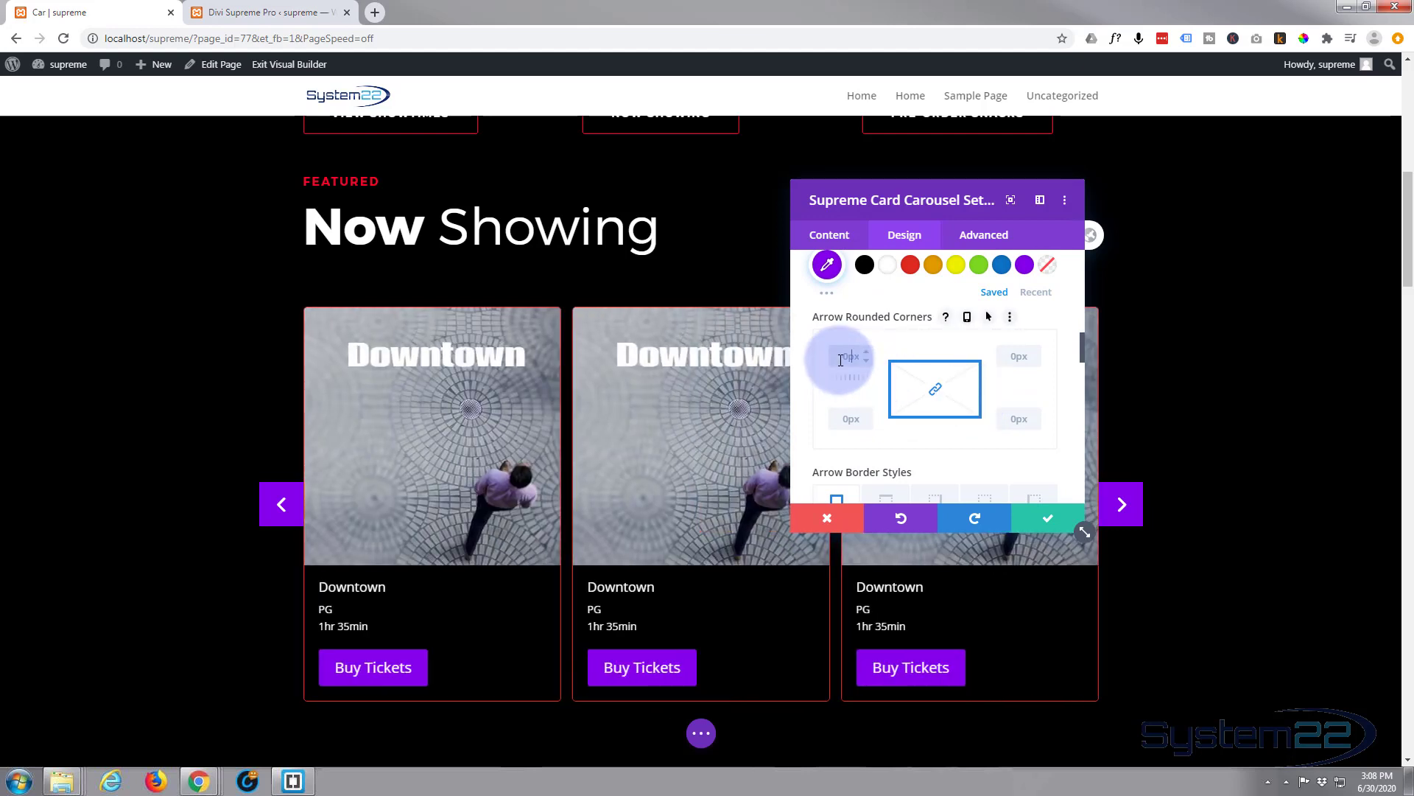
{"action": "type", "text": "50"}
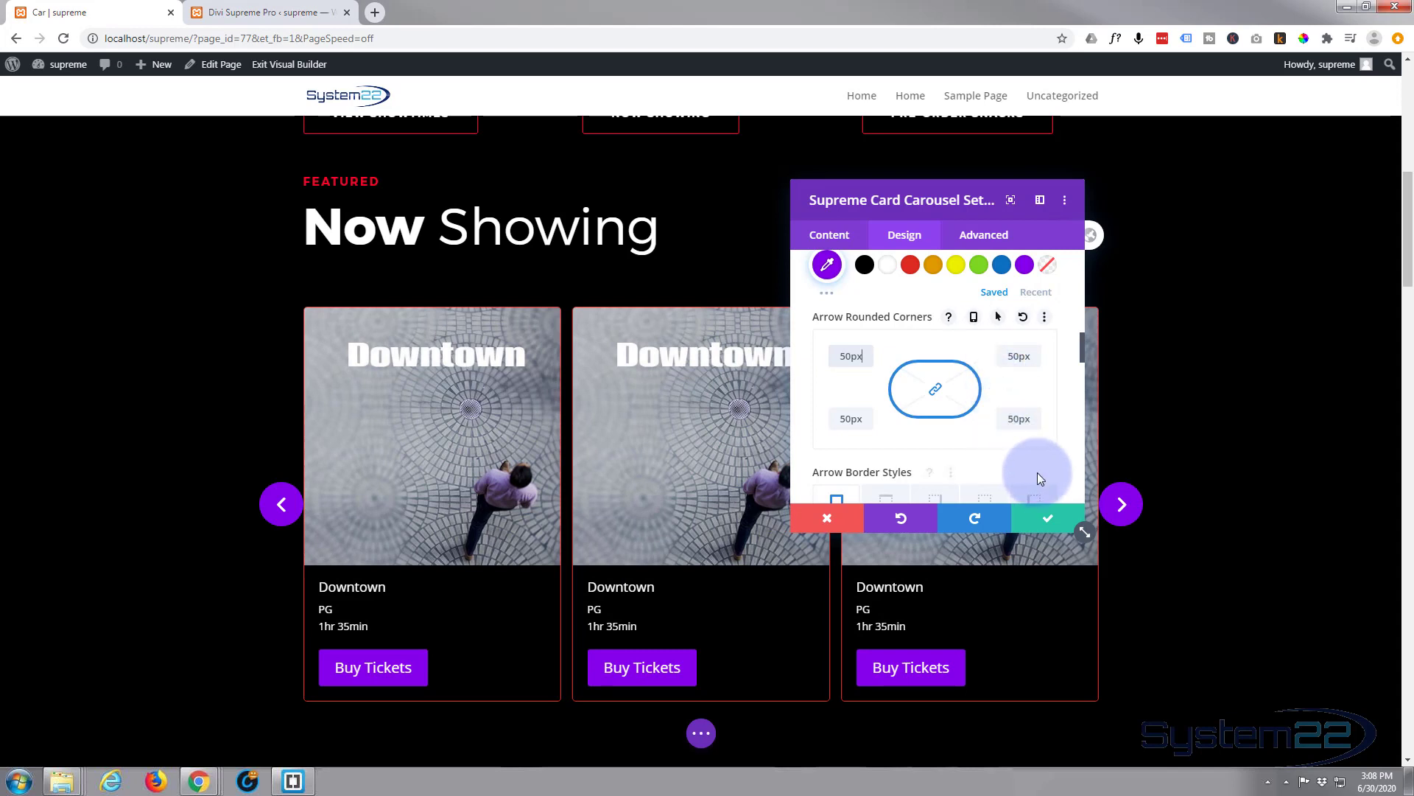
{"action": "left_click", "coordinate": [1050, 520]}
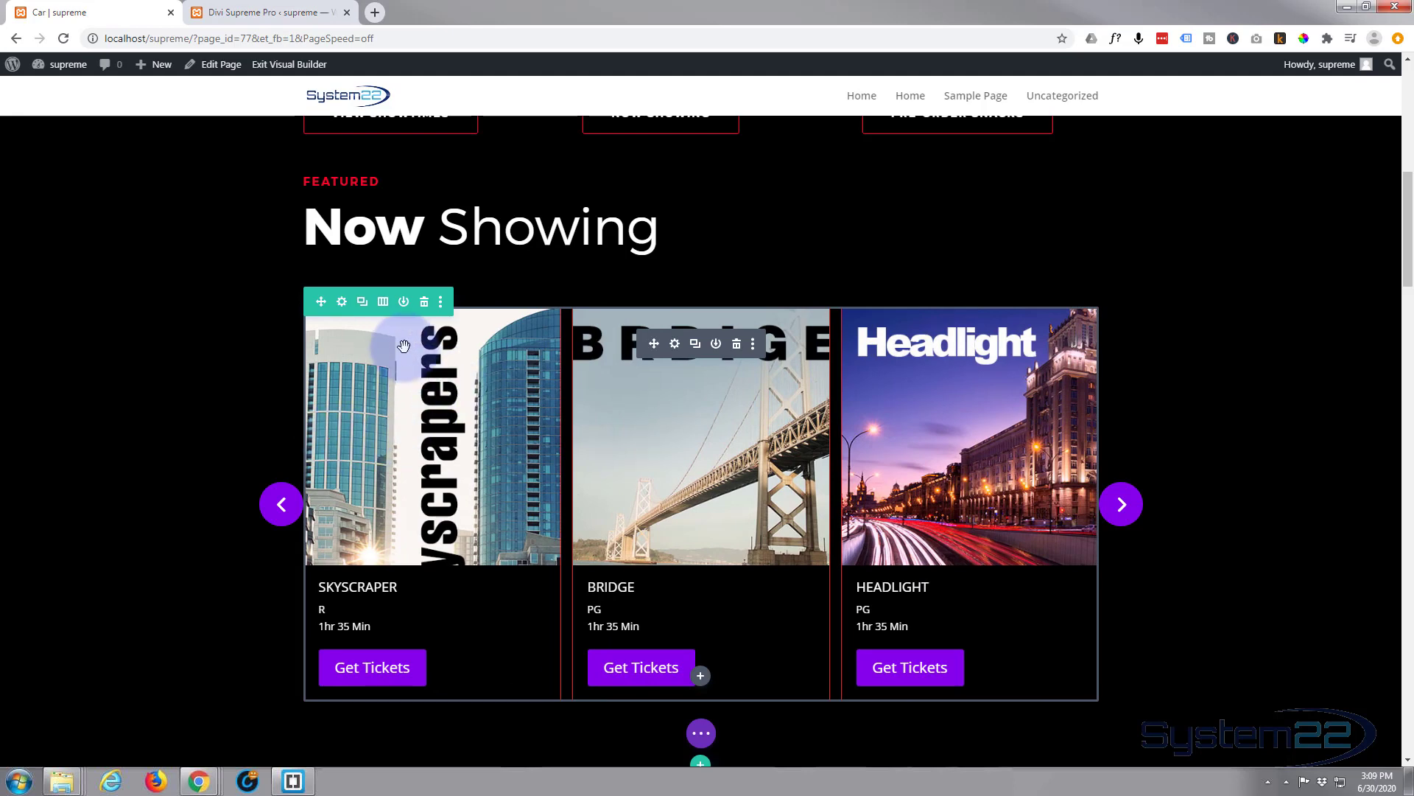
- Save the row holding the movie card carousel to the Divi Library under the layout name "Car"
{"action": "left_click", "coordinate": [403, 302]}
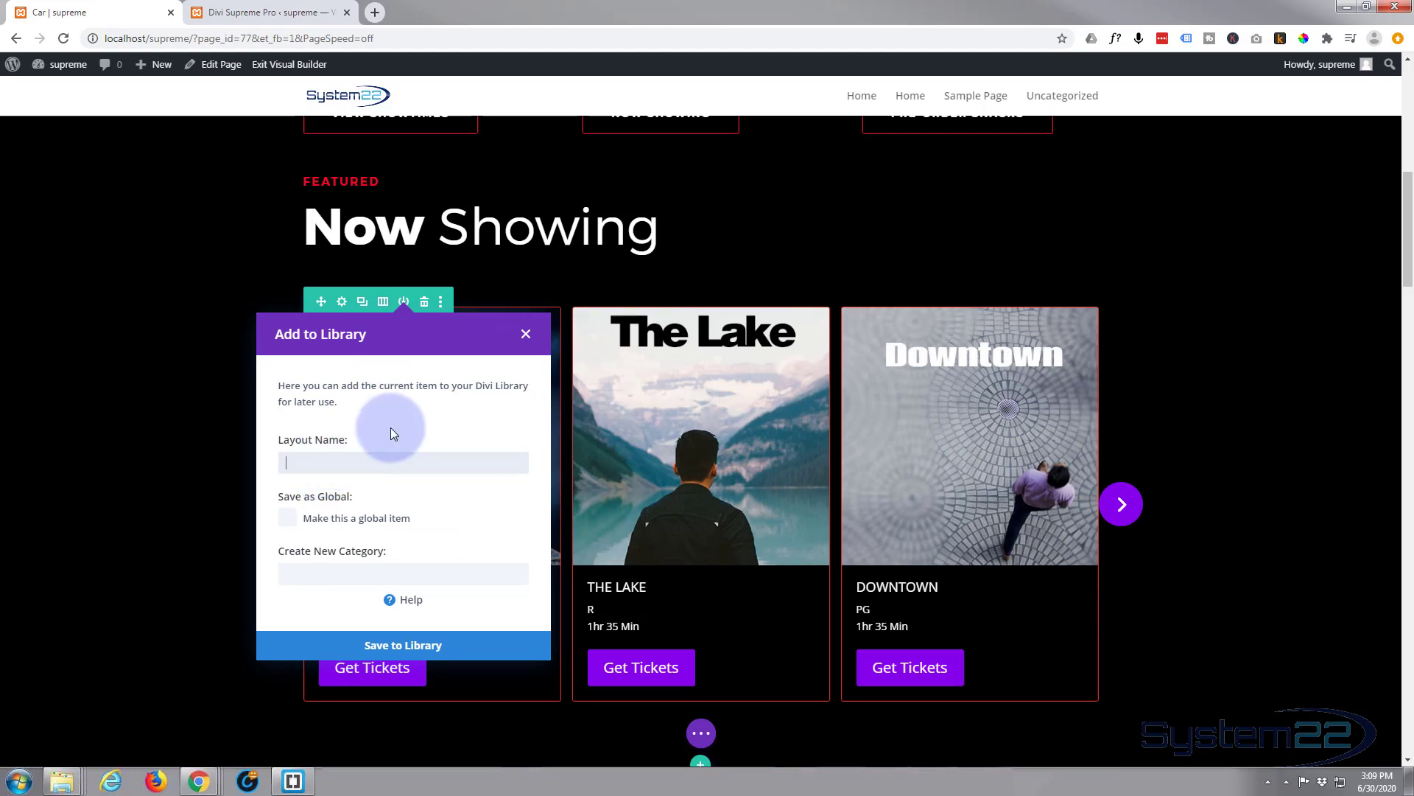
{"action": "type", "text": "Car"}
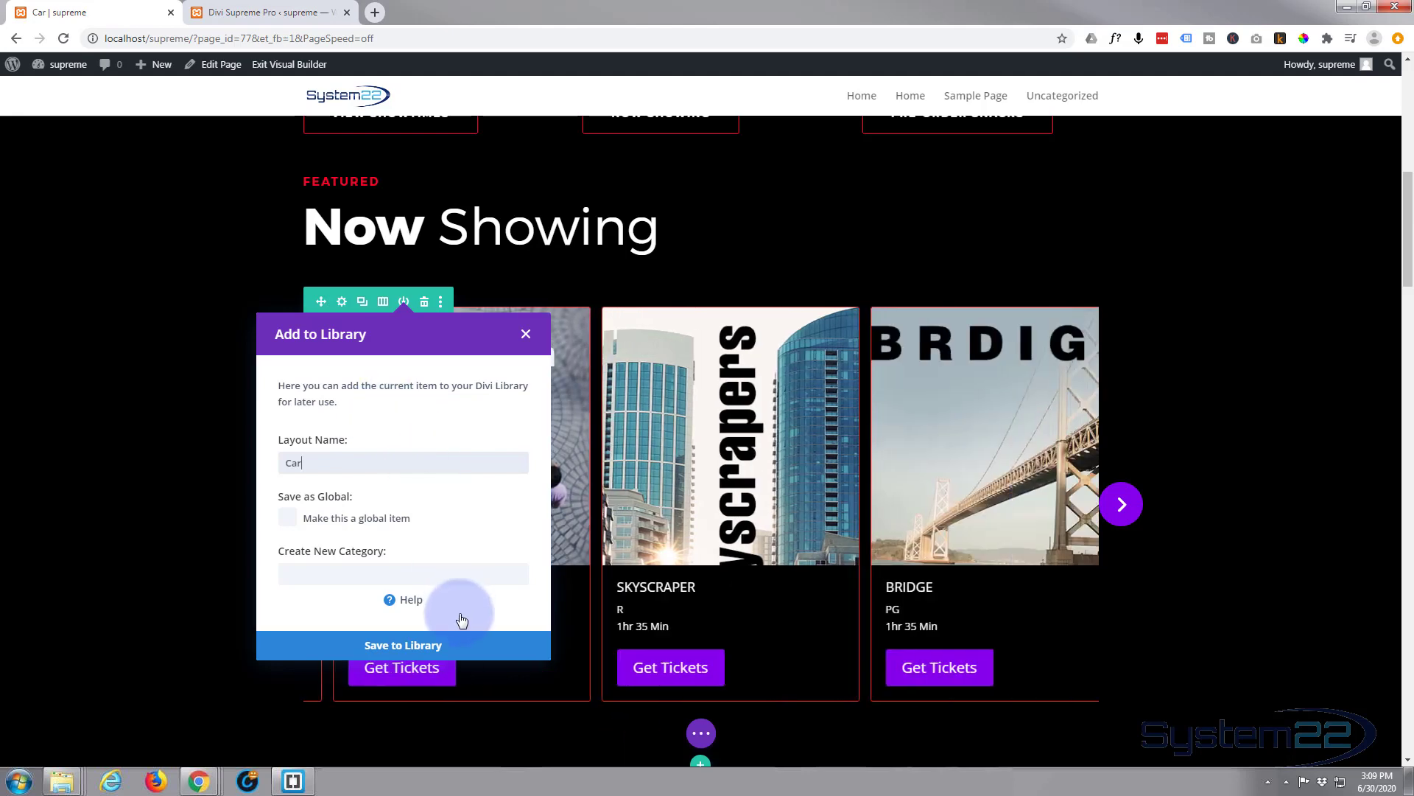
{"action": "left_click", "coordinate": [445, 647]}
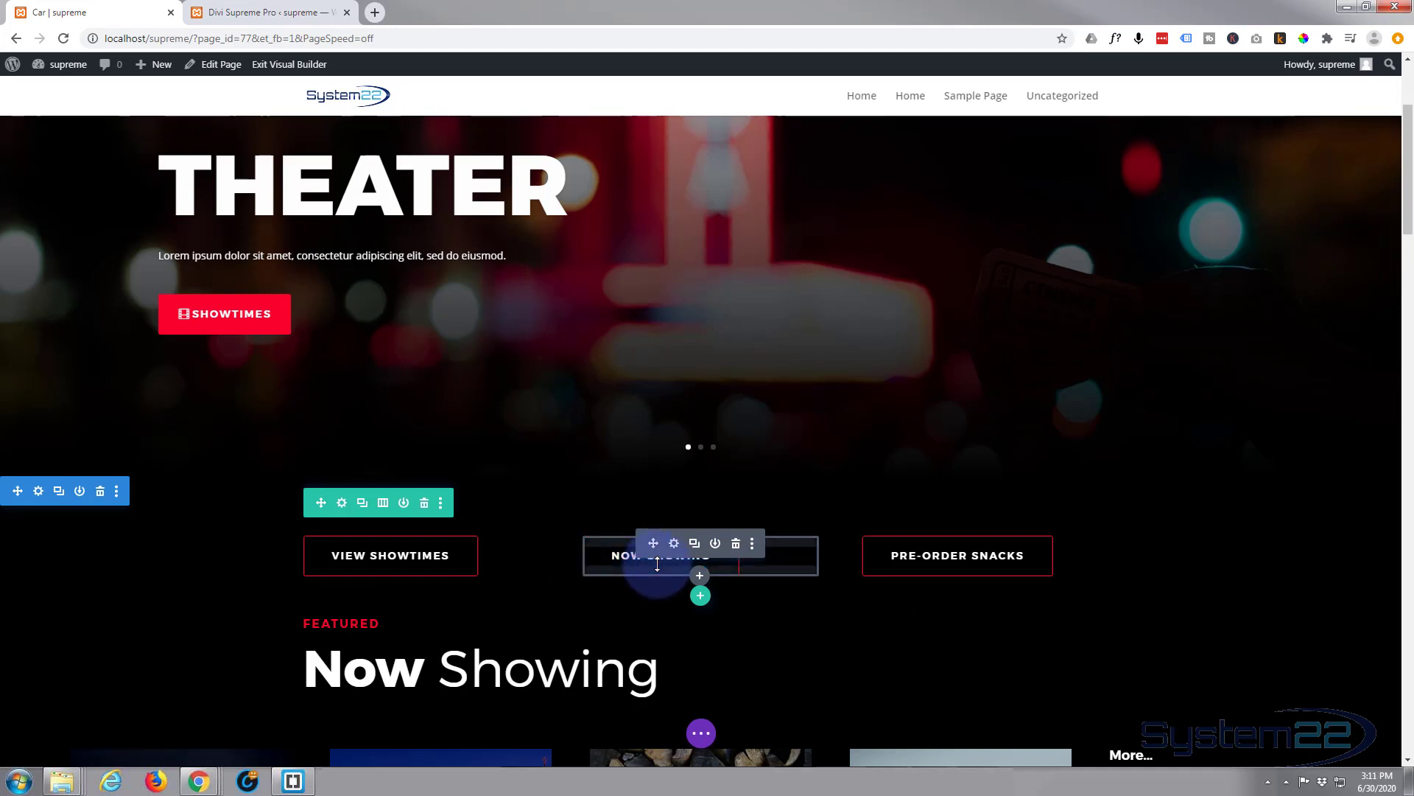
- Save the theater page as a draft and reload it in the Visual Builder
{"action": "left_click", "coordinate": [699, 735]}
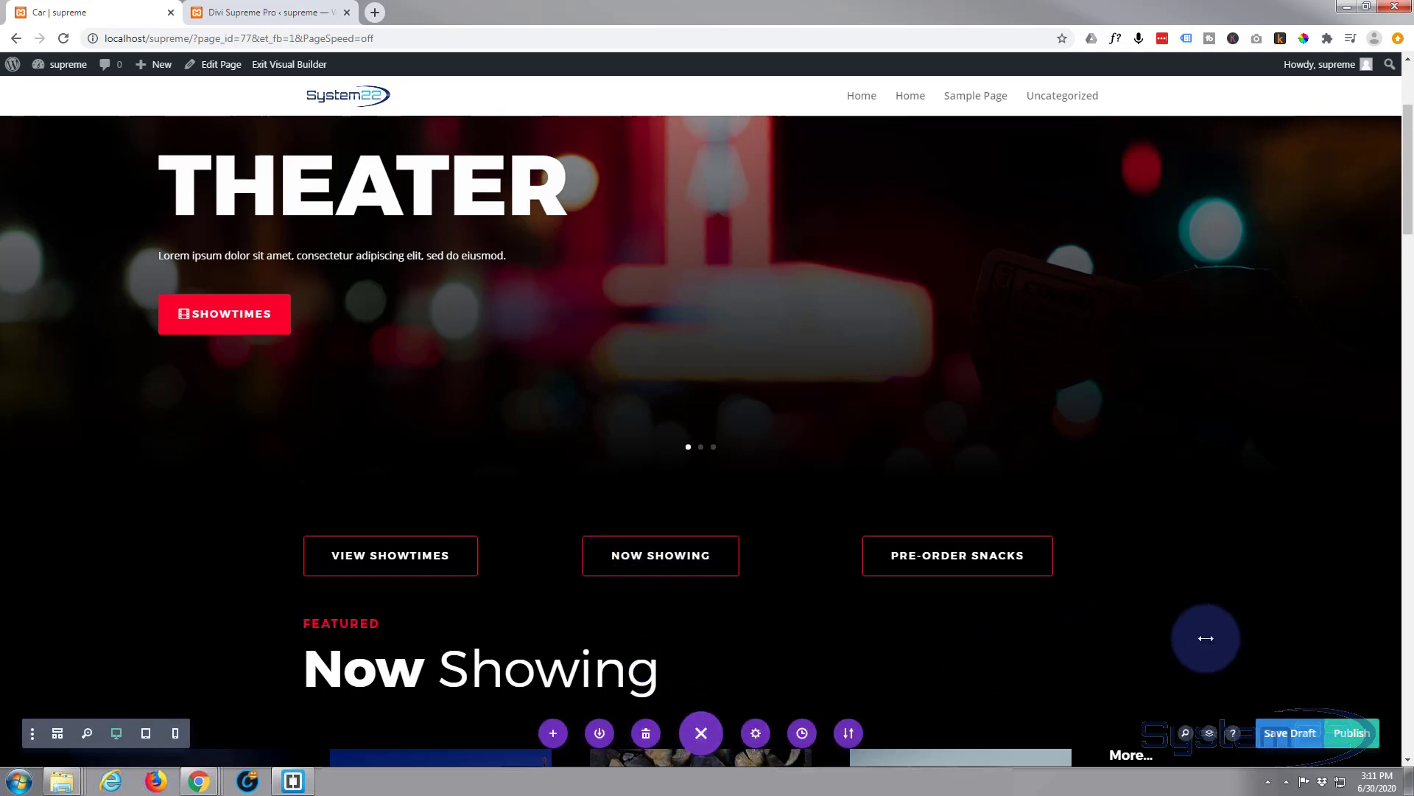
{"action": "left_click", "coordinate": [1285, 735]}
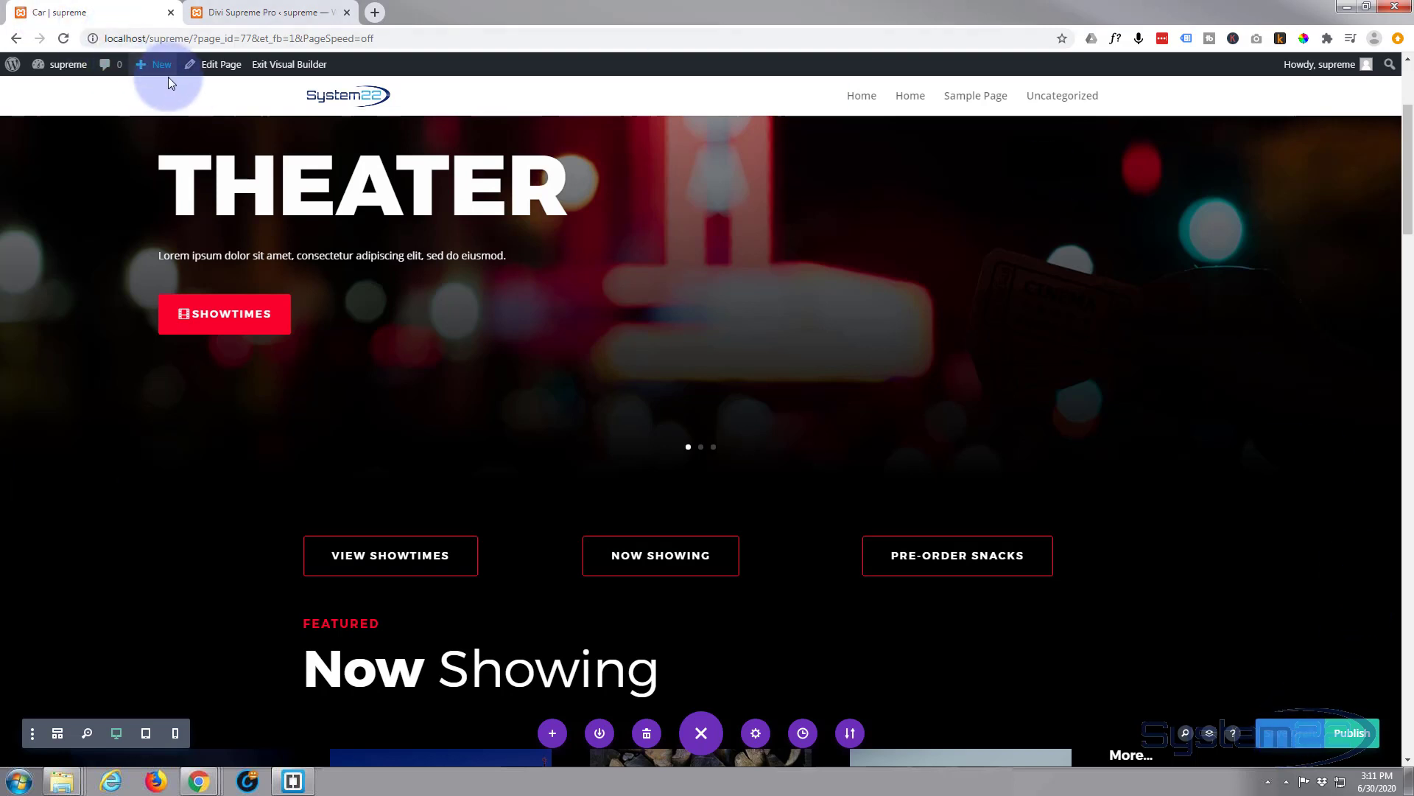
{"action": "left_click", "coordinate": [62, 40]}
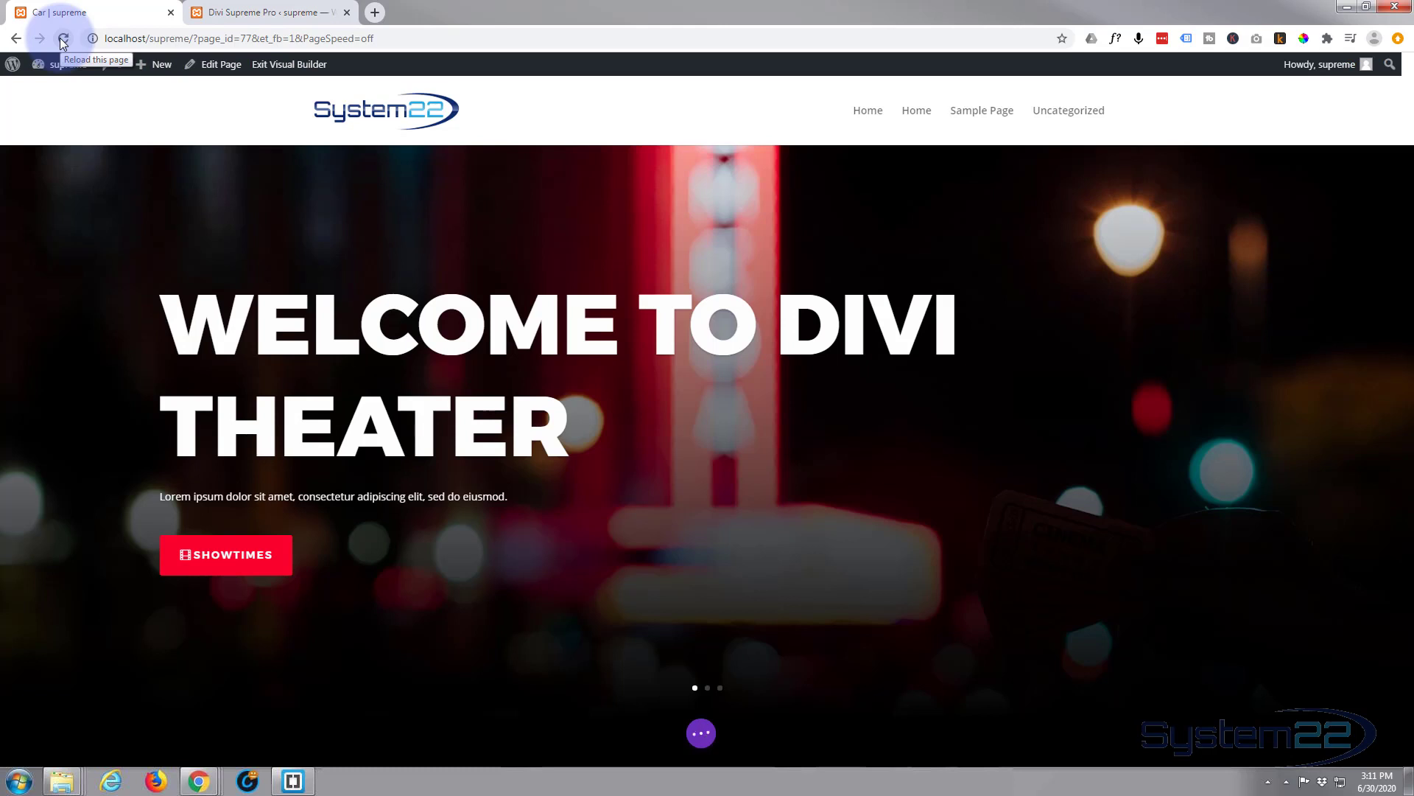
{"action": "left_click", "coordinate": [62, 39]}
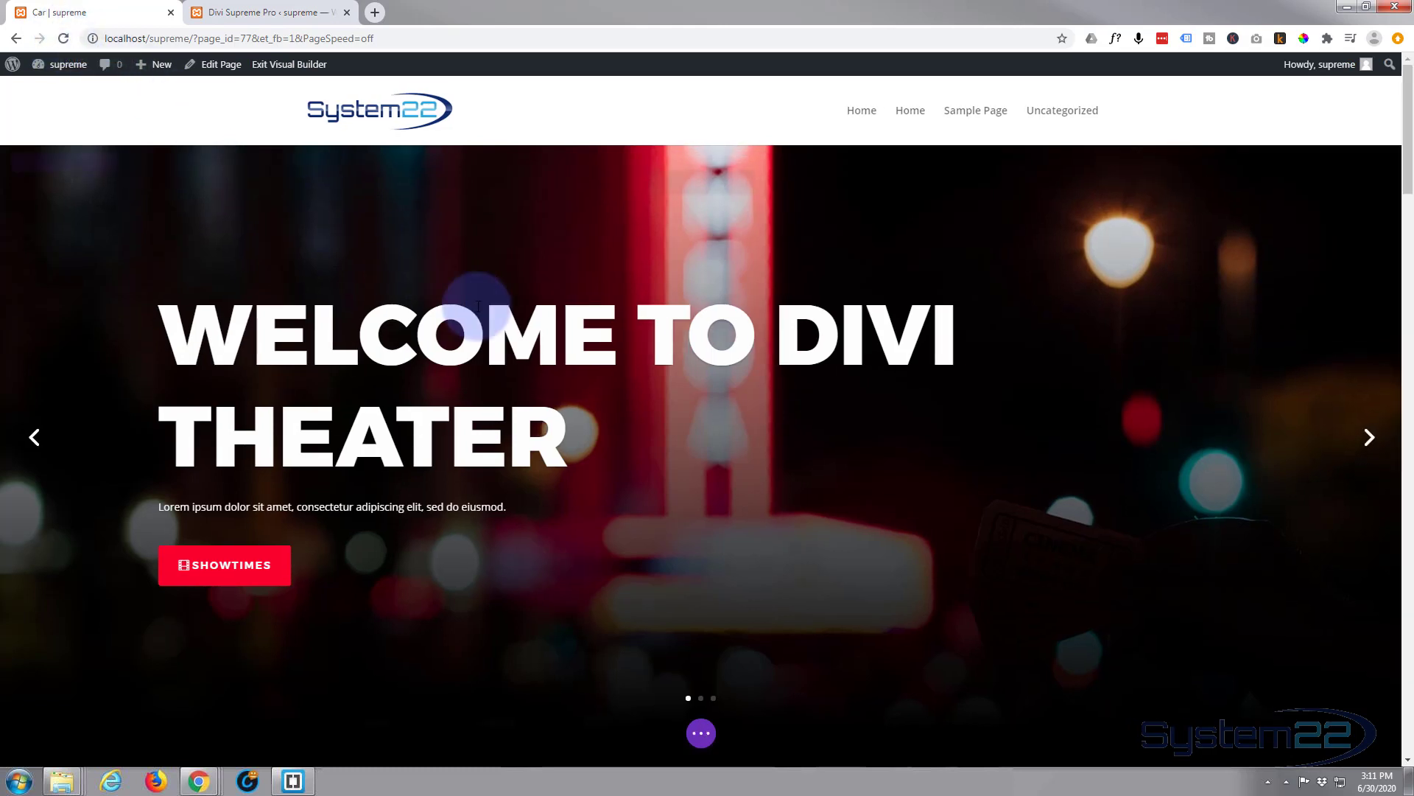
- Open the Now Showing button's advanced settings and expand its visibility options as far as the Use Popup setting
{"action": "scroll", "coordinate": [483, 311], "scroll_direction": "down", "scroll_amount": 2}
{"action": "scroll", "coordinate": [483, 311], "scroll_direction": "down", "scroll_amount": 4}
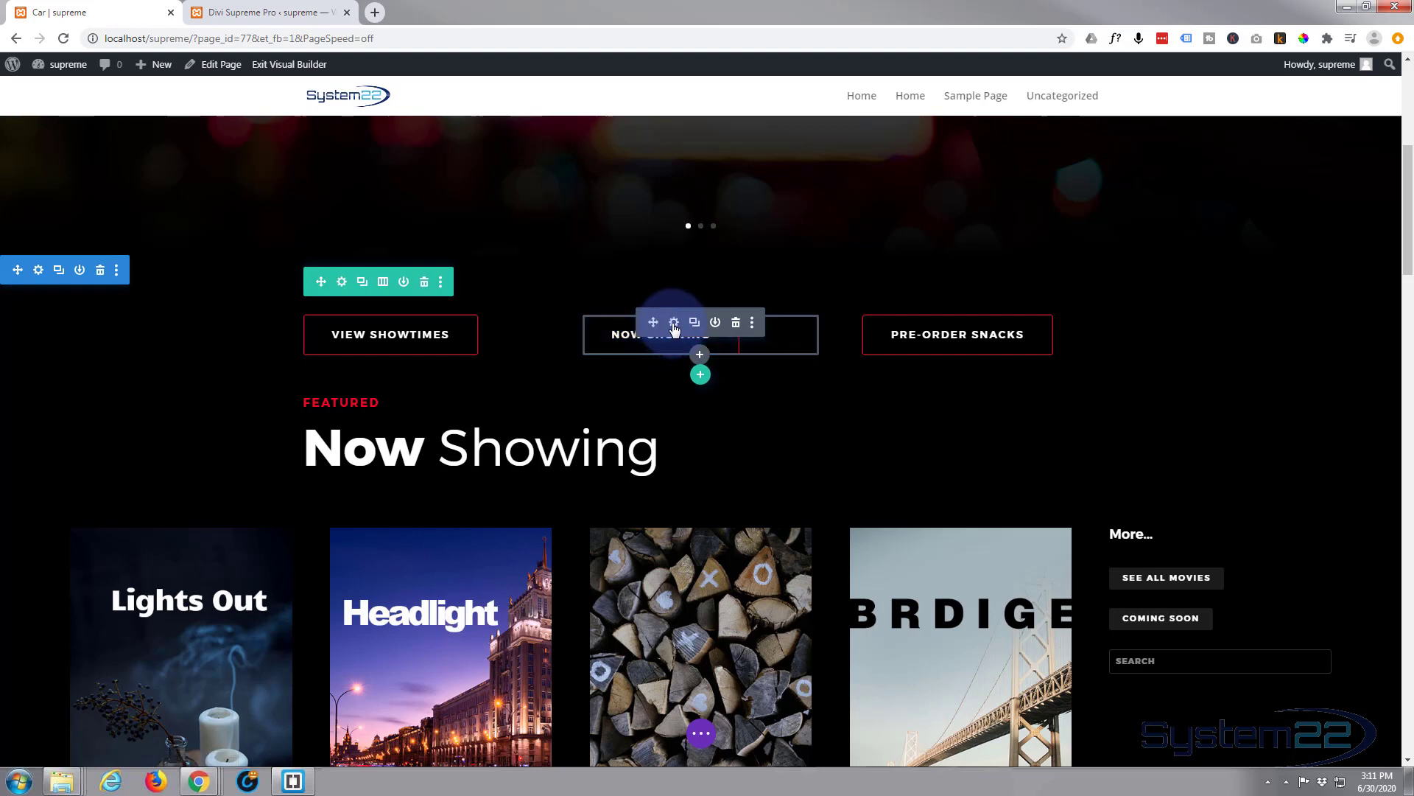
{"action": "left_click", "coordinate": [673, 329]}
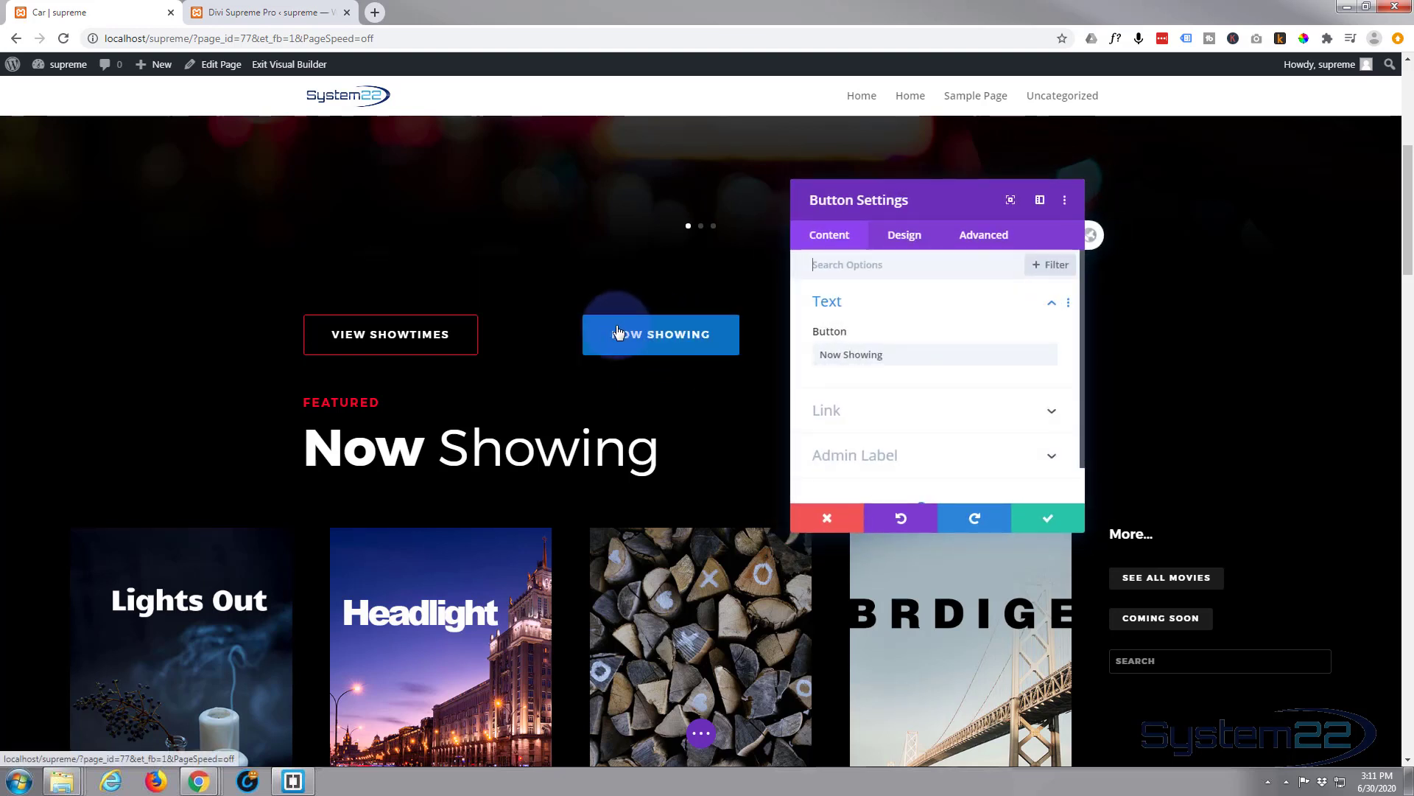
{"action": "left_click", "coordinate": [960, 265]}
{"action": "left_click", "coordinate": [981, 237]}
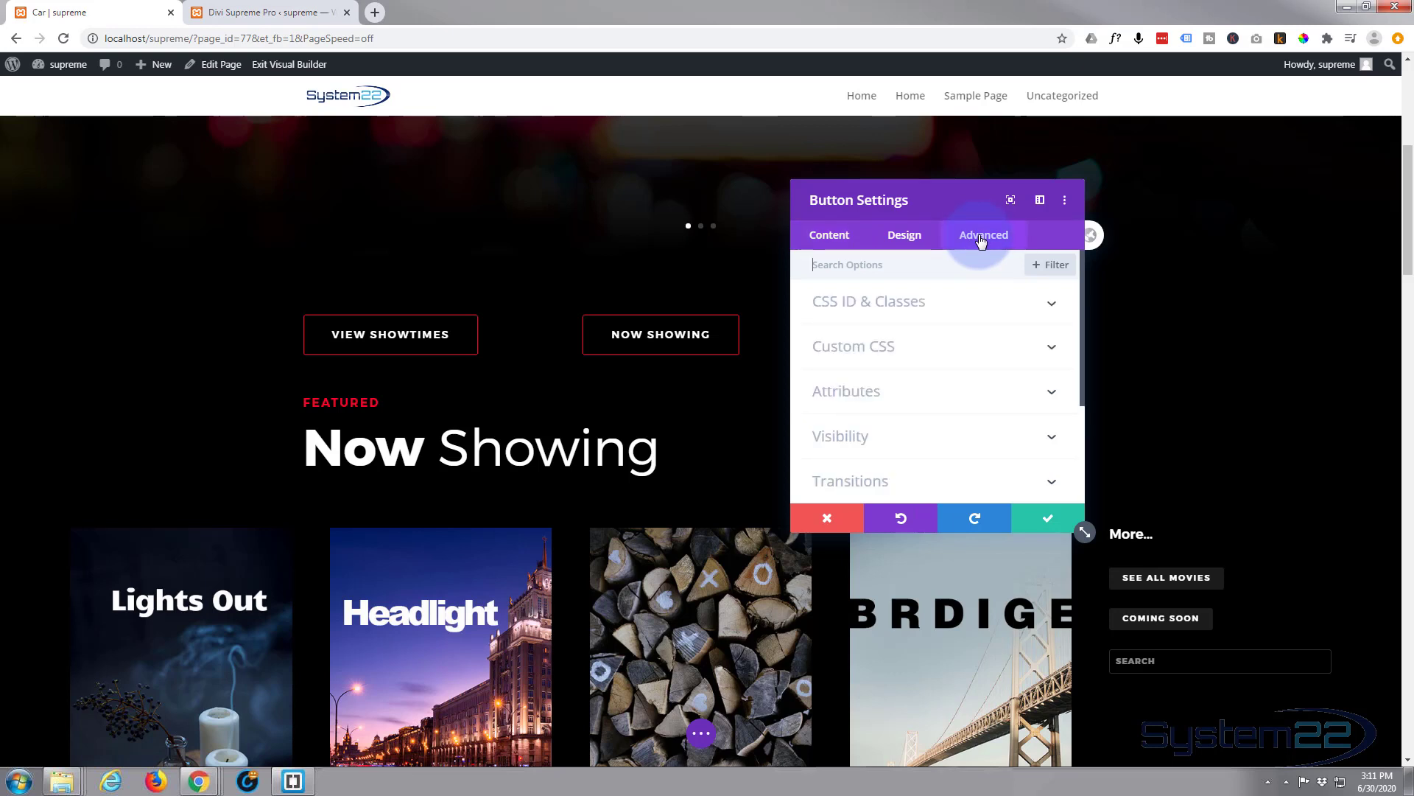
{"action": "scroll", "coordinate": [941, 370], "scroll_direction": "down", "scroll_amount": 2}
{"action": "left_click", "coordinate": [944, 364]}
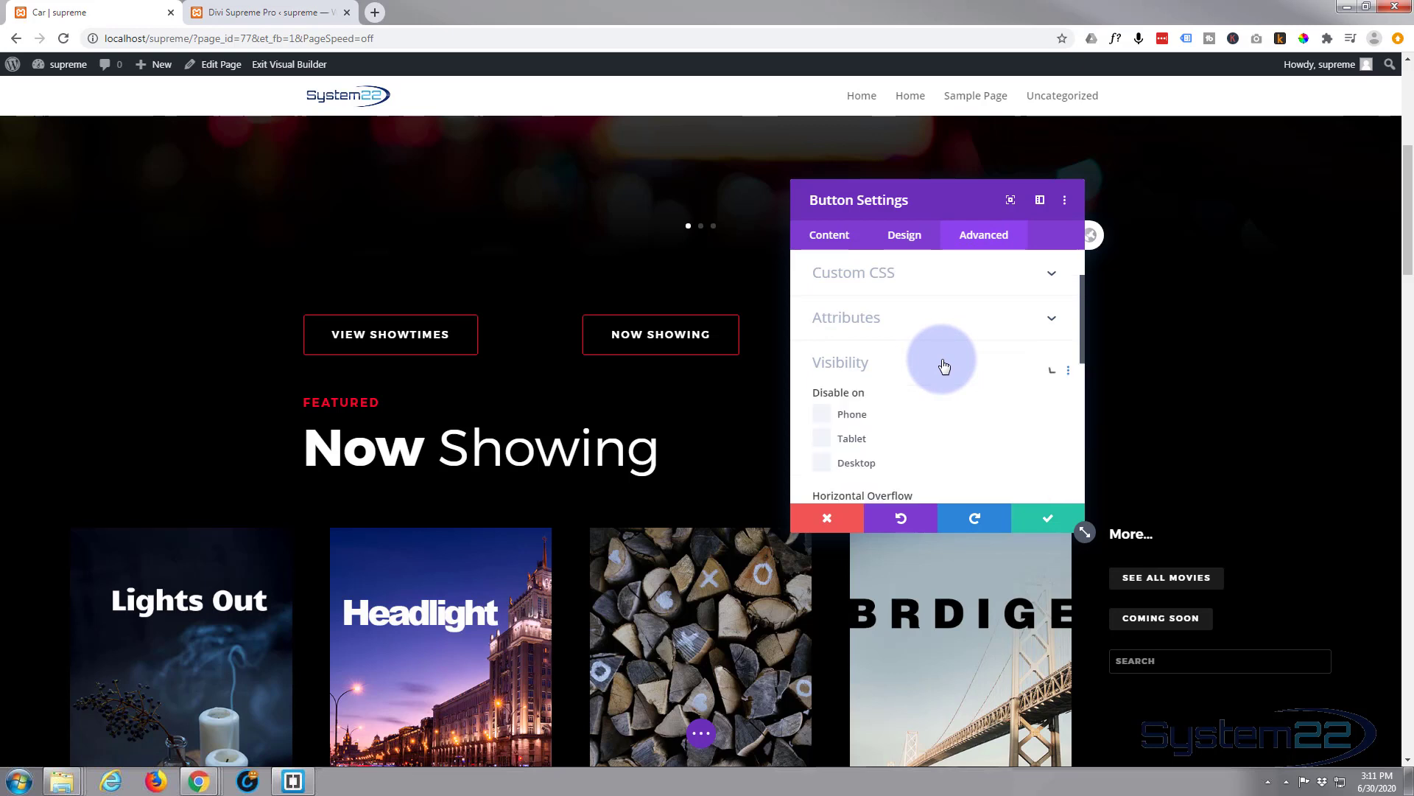
{"action": "scroll", "coordinate": [943, 366], "scroll_direction": "down", "scroll_amount": 2}
{"action": "scroll", "coordinate": [946, 357], "scroll_direction": "down", "scroll_amount": 2}
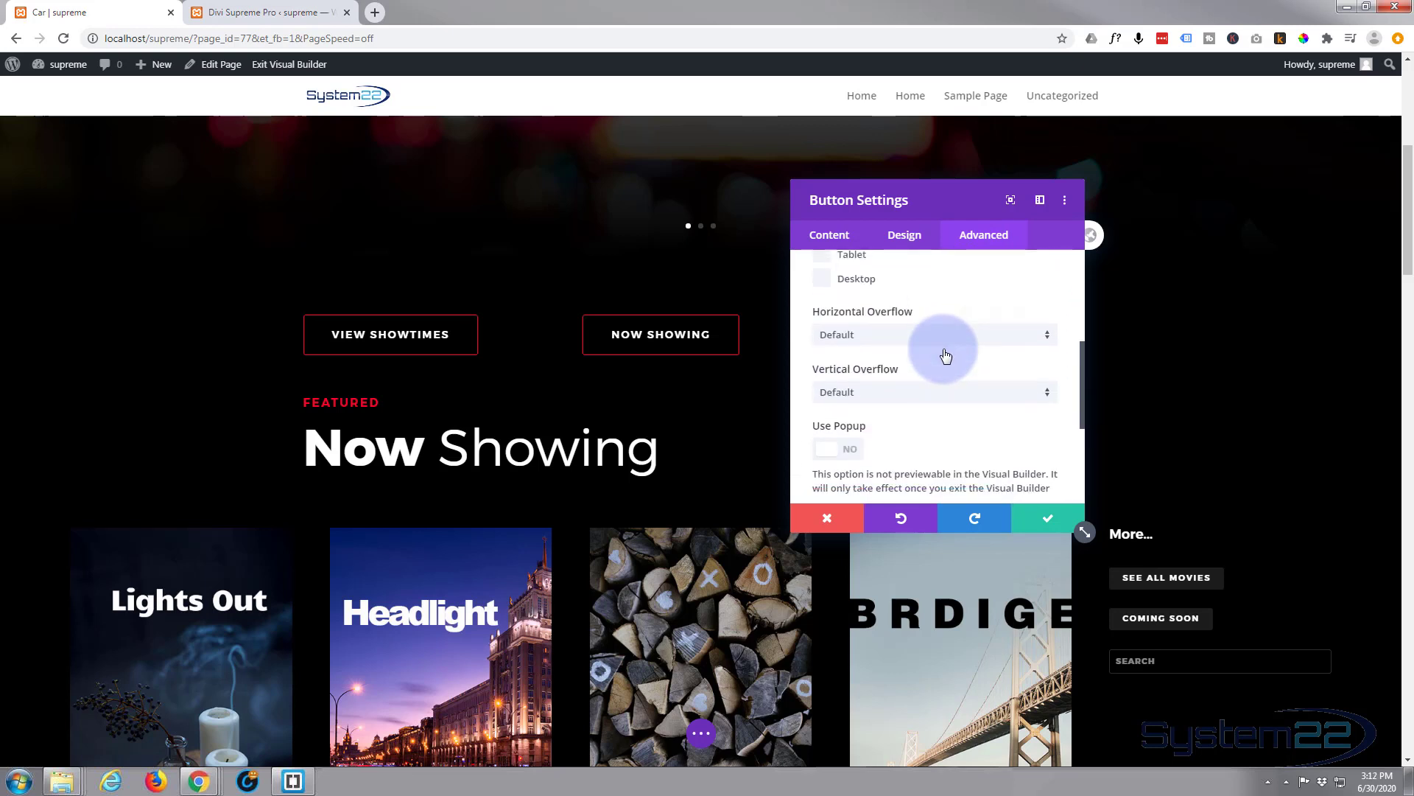
{"action": "scroll", "coordinate": [945, 357], "scroll_direction": "down", "scroll_amount": 1}
{"action": "scroll", "coordinate": [943, 348], "scroll_direction": "down", "scroll_amount": 2}
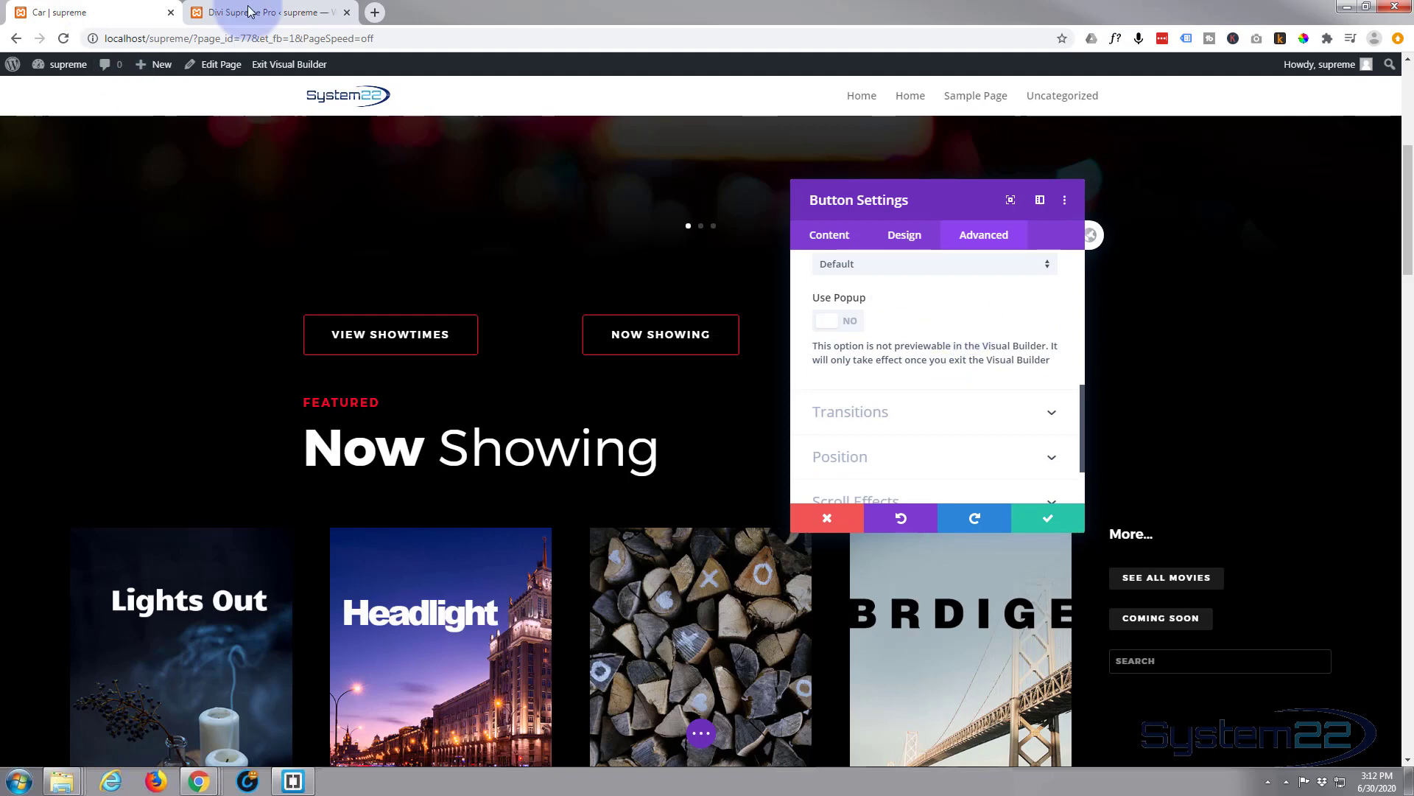
- Check the Enable Divi Popup extension in the Divi Supreme Pro general settings and return to the page being built
{"action": "left_click", "coordinate": [269, 13]}
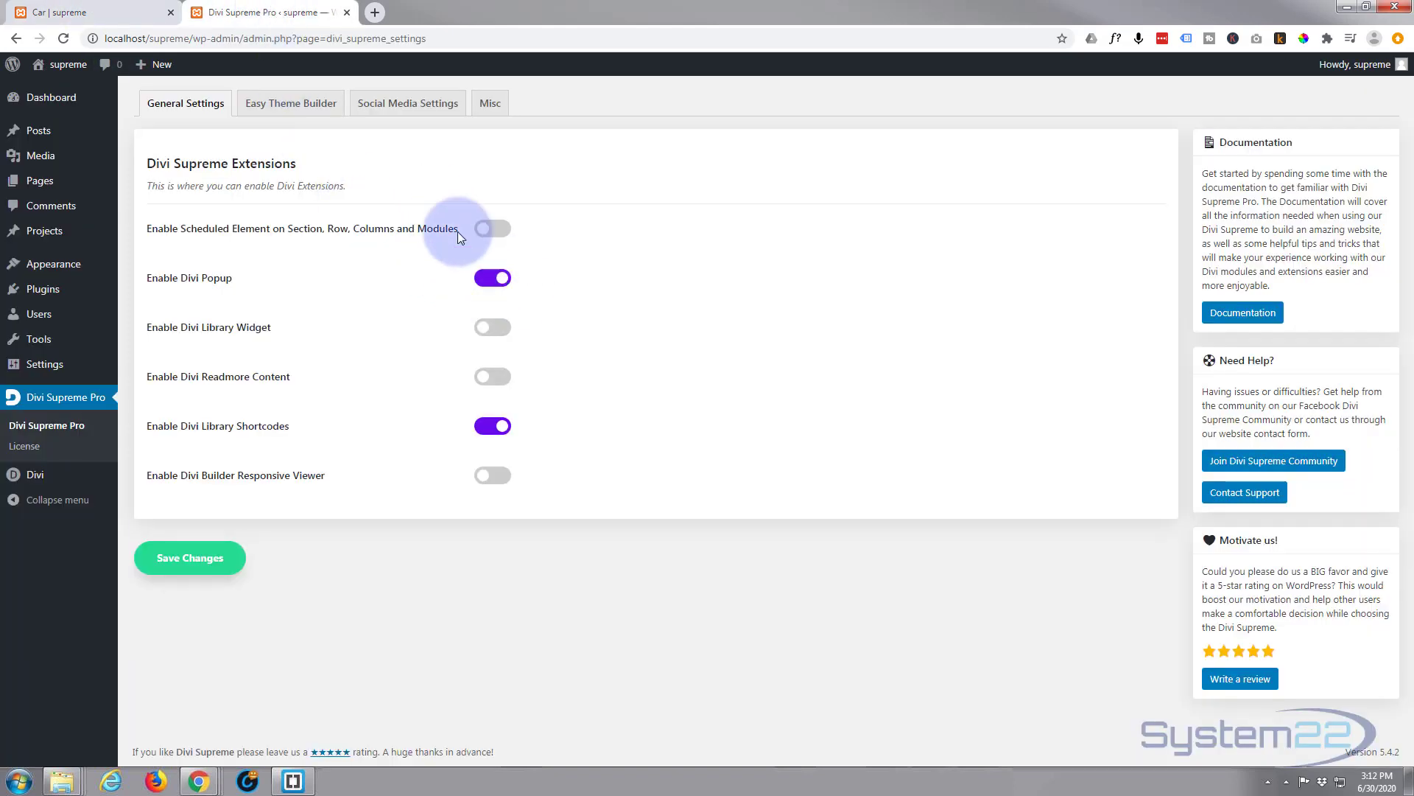
{"action": "left_click", "coordinate": [63, 12]}
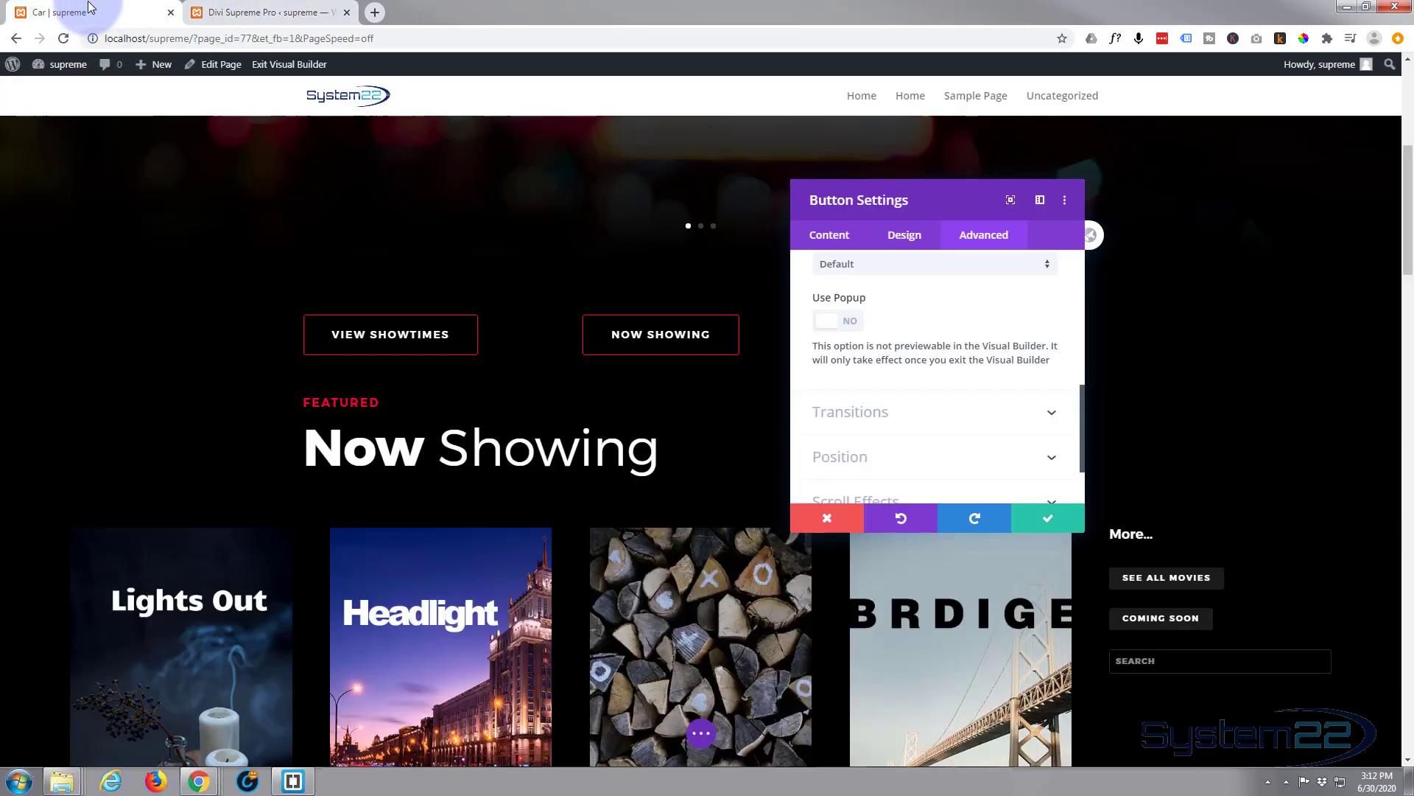
- Enable the popup on the Now Showing button, using the Divi Library layout "Car" and the Button(Click) trigger
{"action": "left_click", "coordinate": [852, 326]}
{"action": "scroll", "coordinate": [927, 336], "scroll_direction": "down", "scroll_amount": 2}
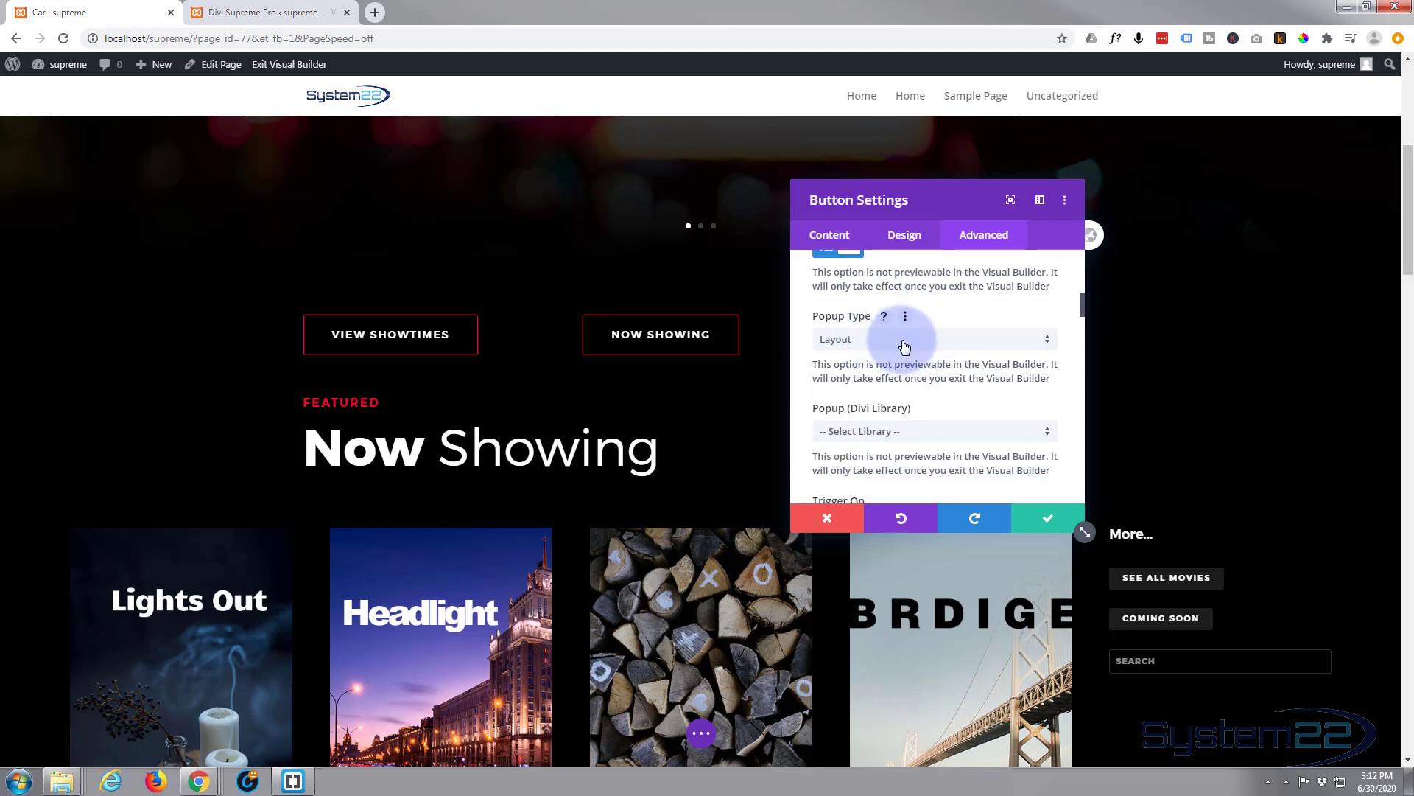
{"action": "scroll", "coordinate": [905, 346], "scroll_direction": "down", "scroll_amount": 2}
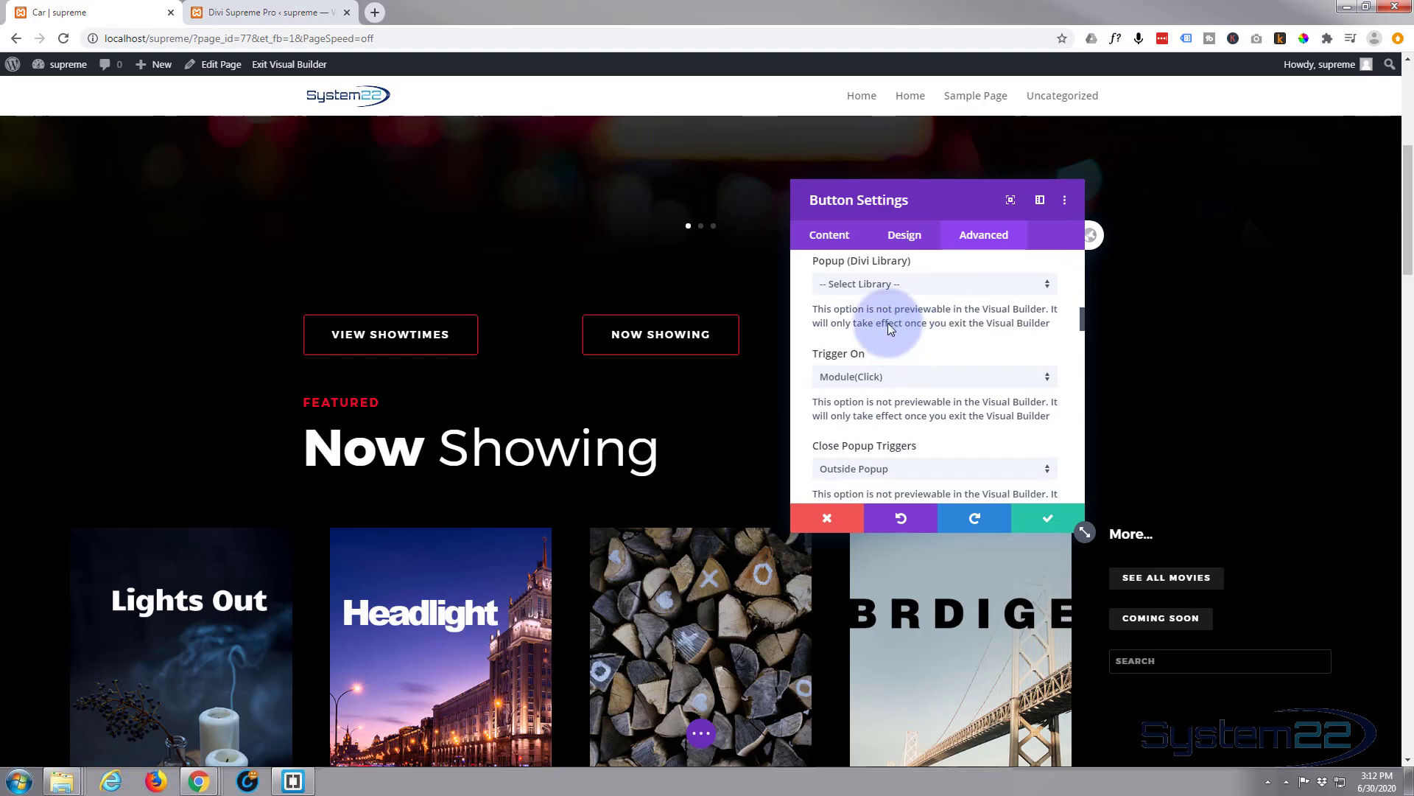
{"action": "left_click", "coordinate": [916, 286]}
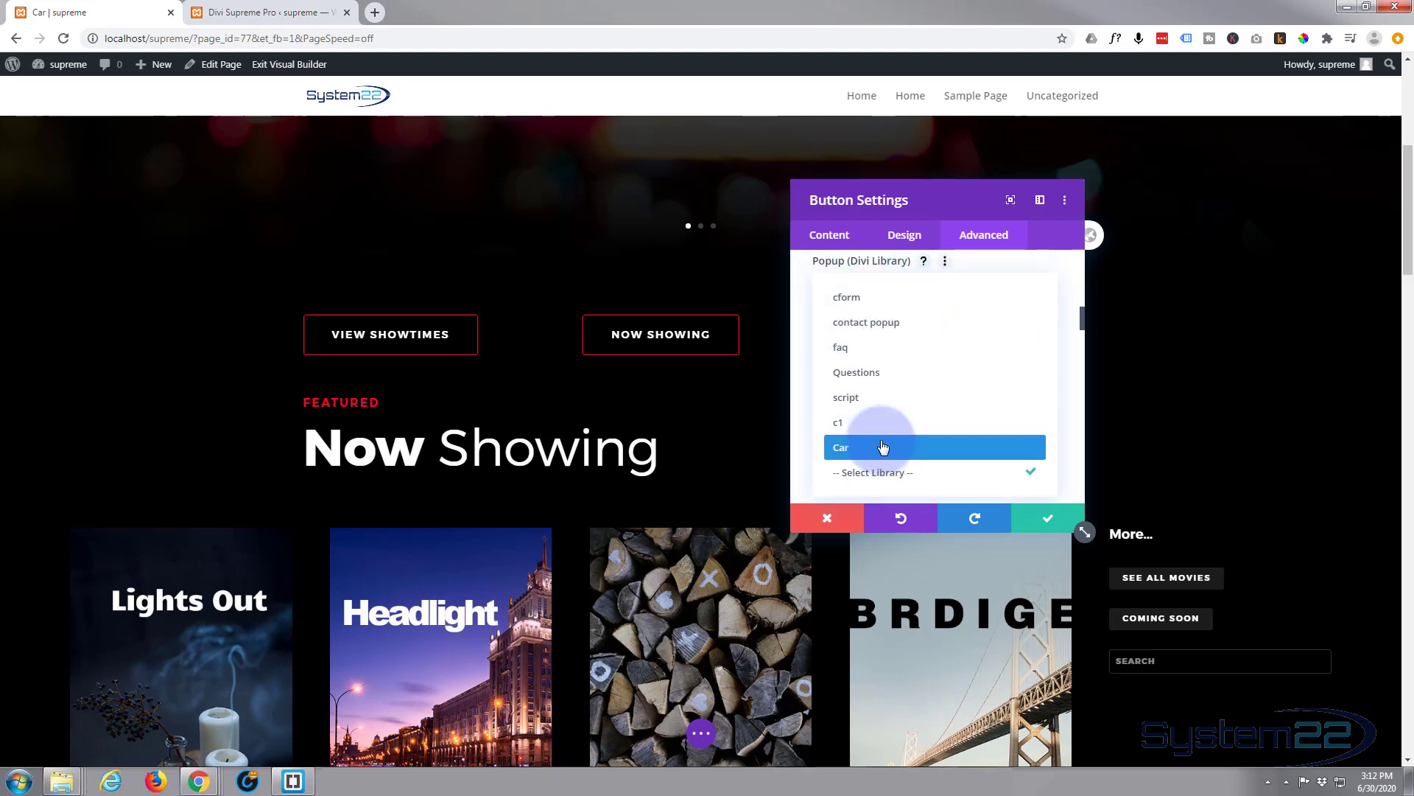
{"action": "left_click", "coordinate": [856, 452]}
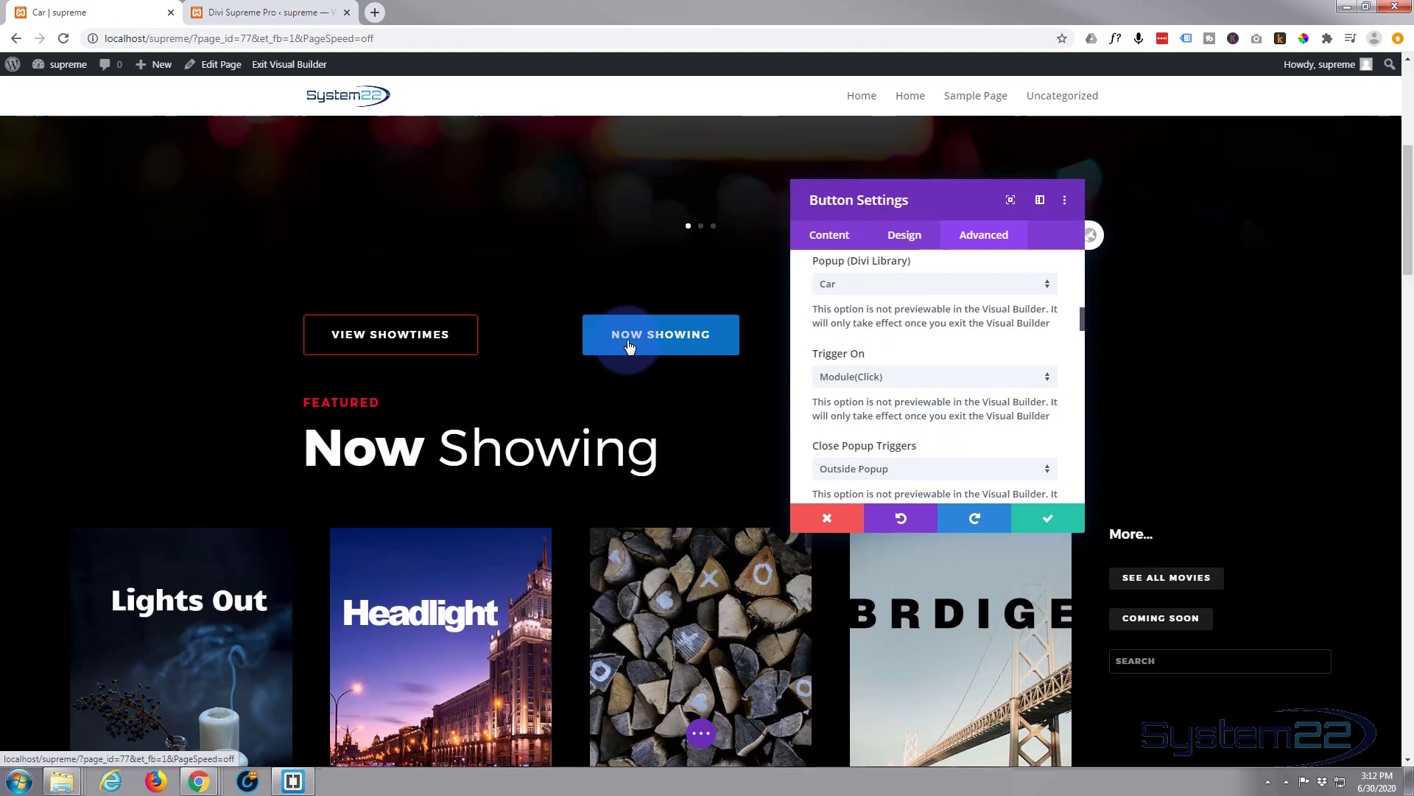
{"action": "left_click", "coordinate": [897, 383]}
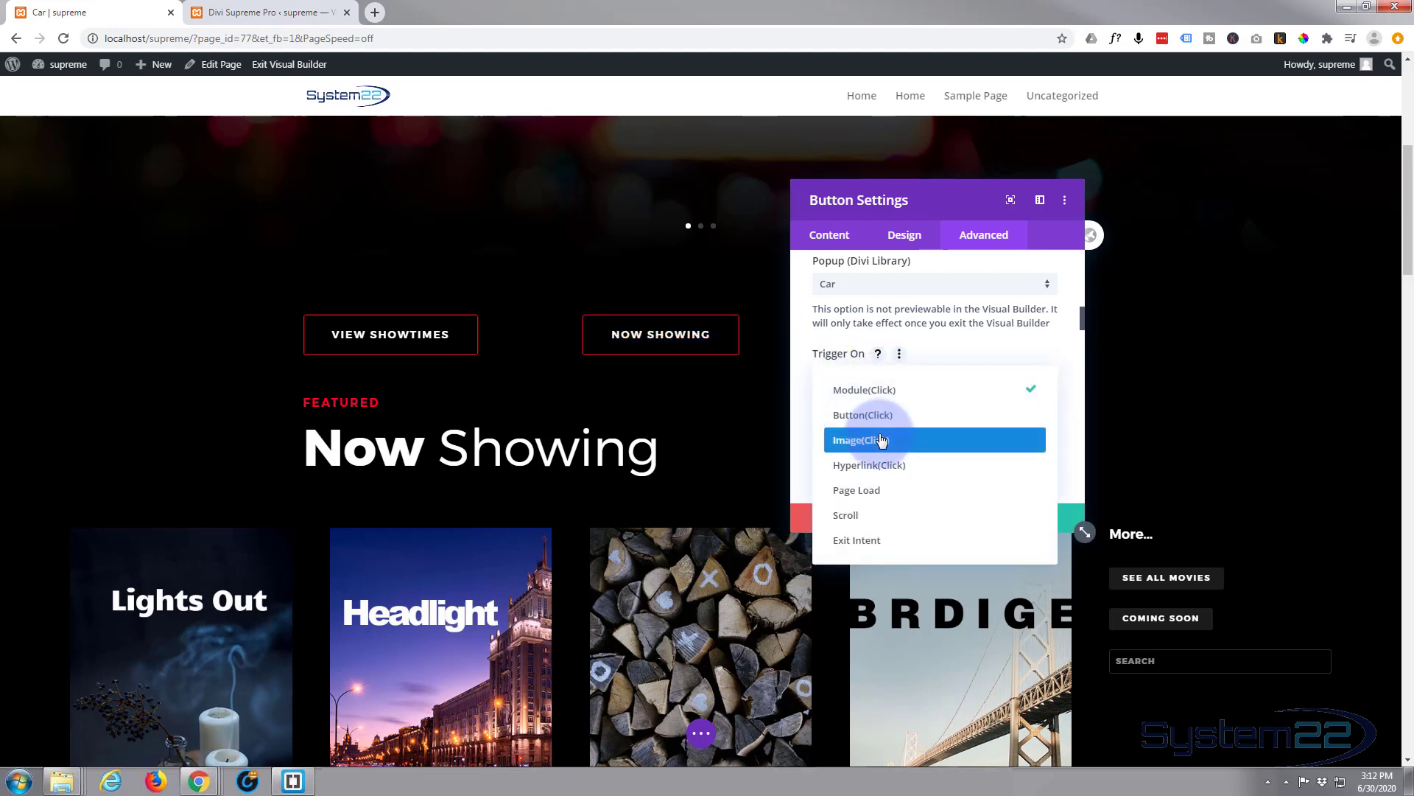
{"action": "left_click", "coordinate": [879, 425]}
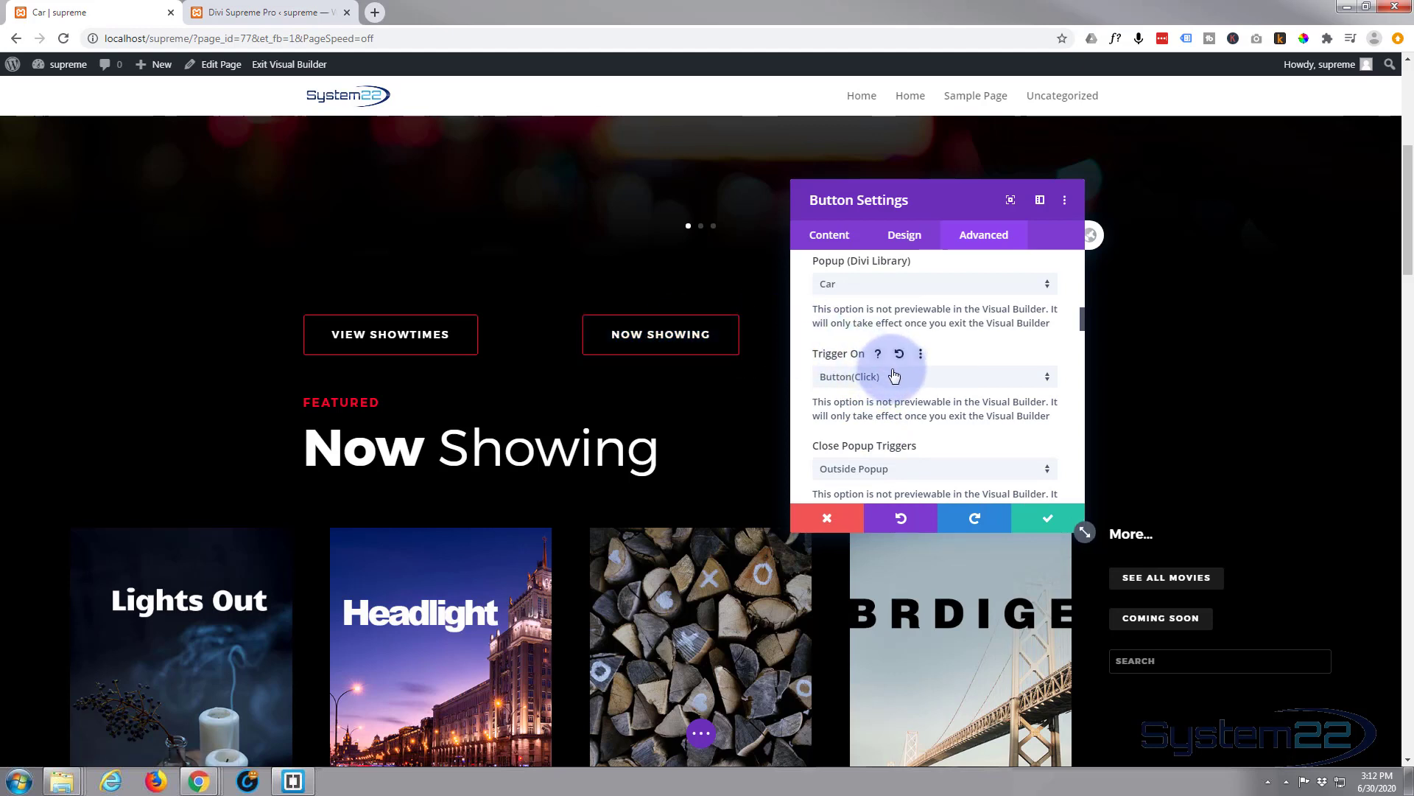
- Review the popup's close trigger, auto close, entrance and exit animation, and position options
{"action": "scroll", "coordinate": [895, 376], "scroll_direction": "down", "scroll_amount": 1}
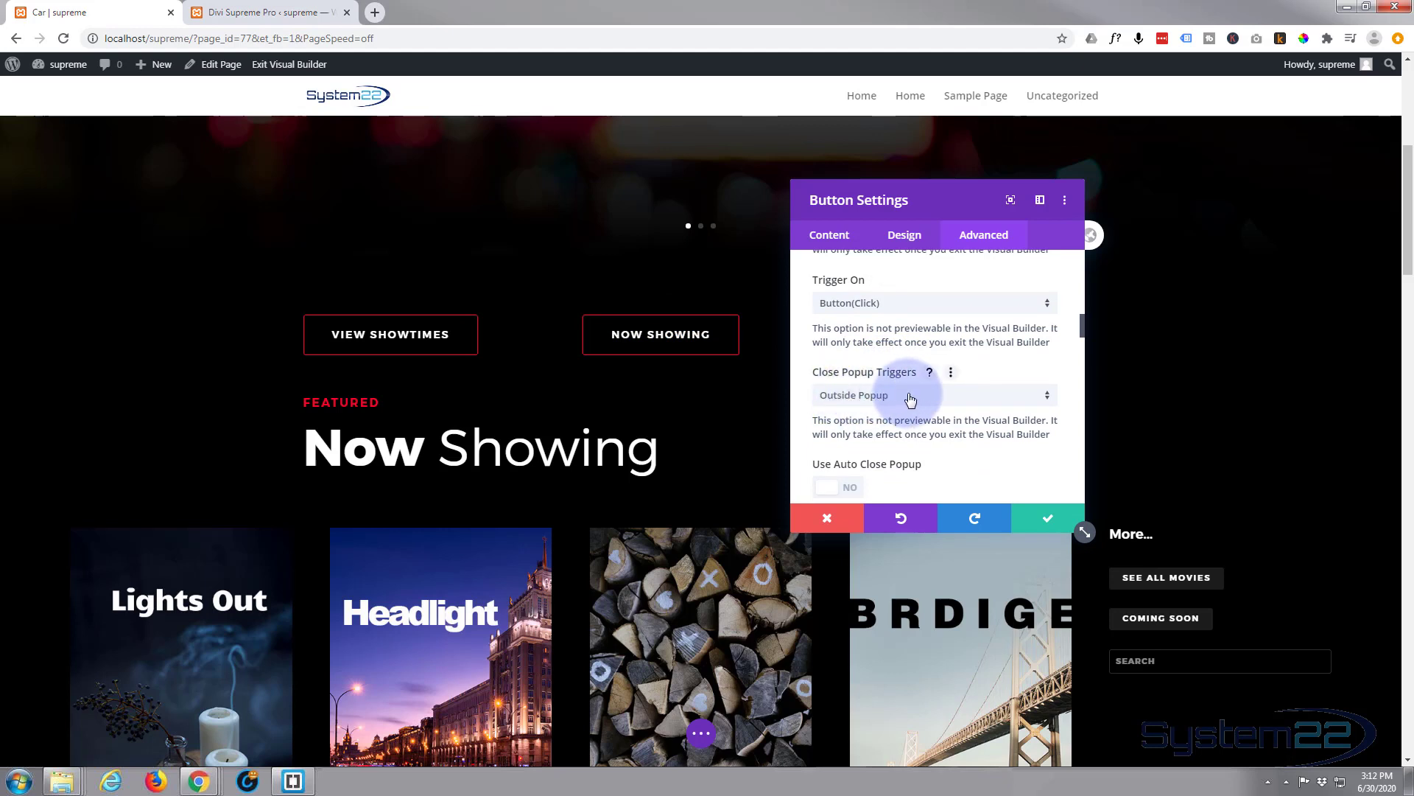
{"action": "scroll", "coordinate": [906, 394], "scroll_direction": "down", "scroll_amount": 2}
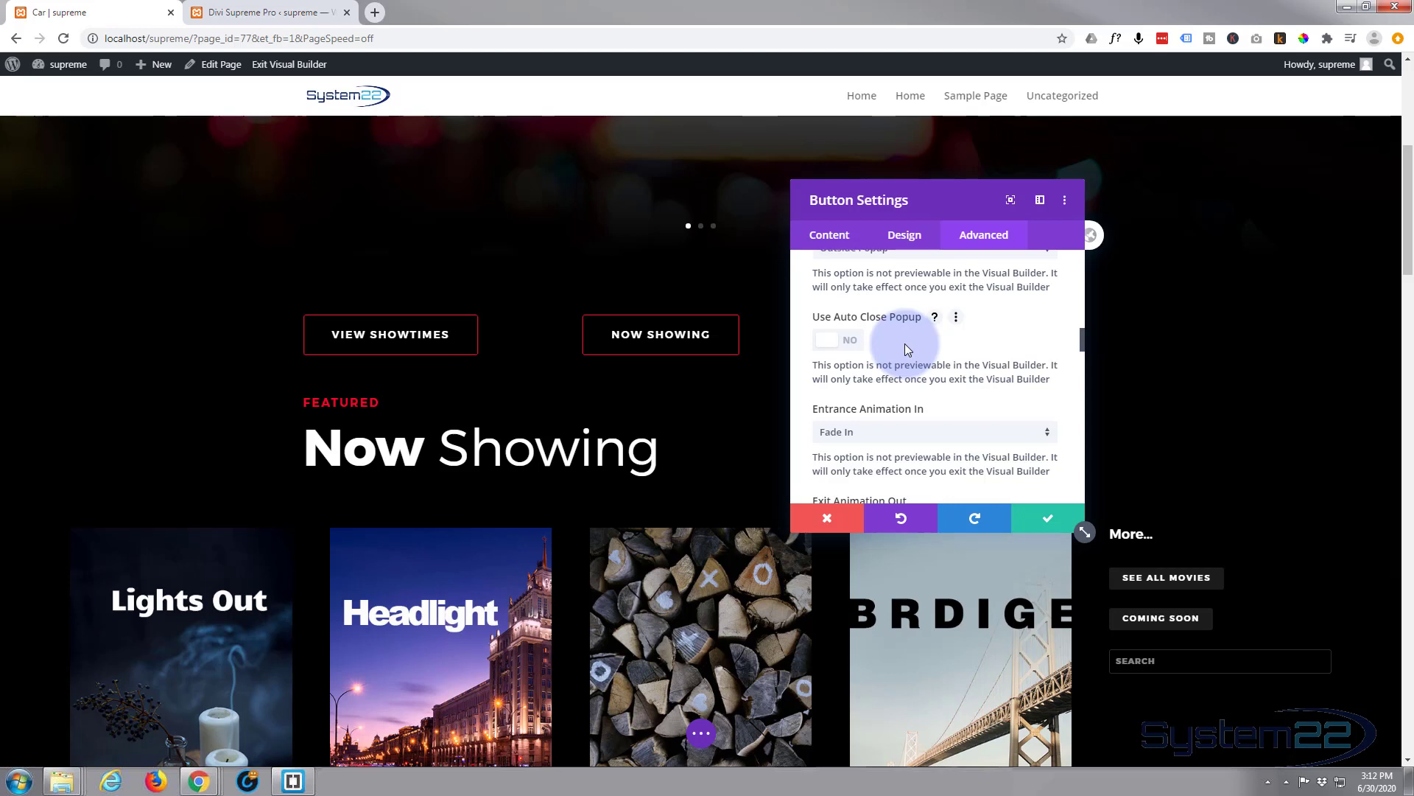
{"action": "scroll", "coordinate": [905, 343], "scroll_direction": "down", "scroll_amount": 1}
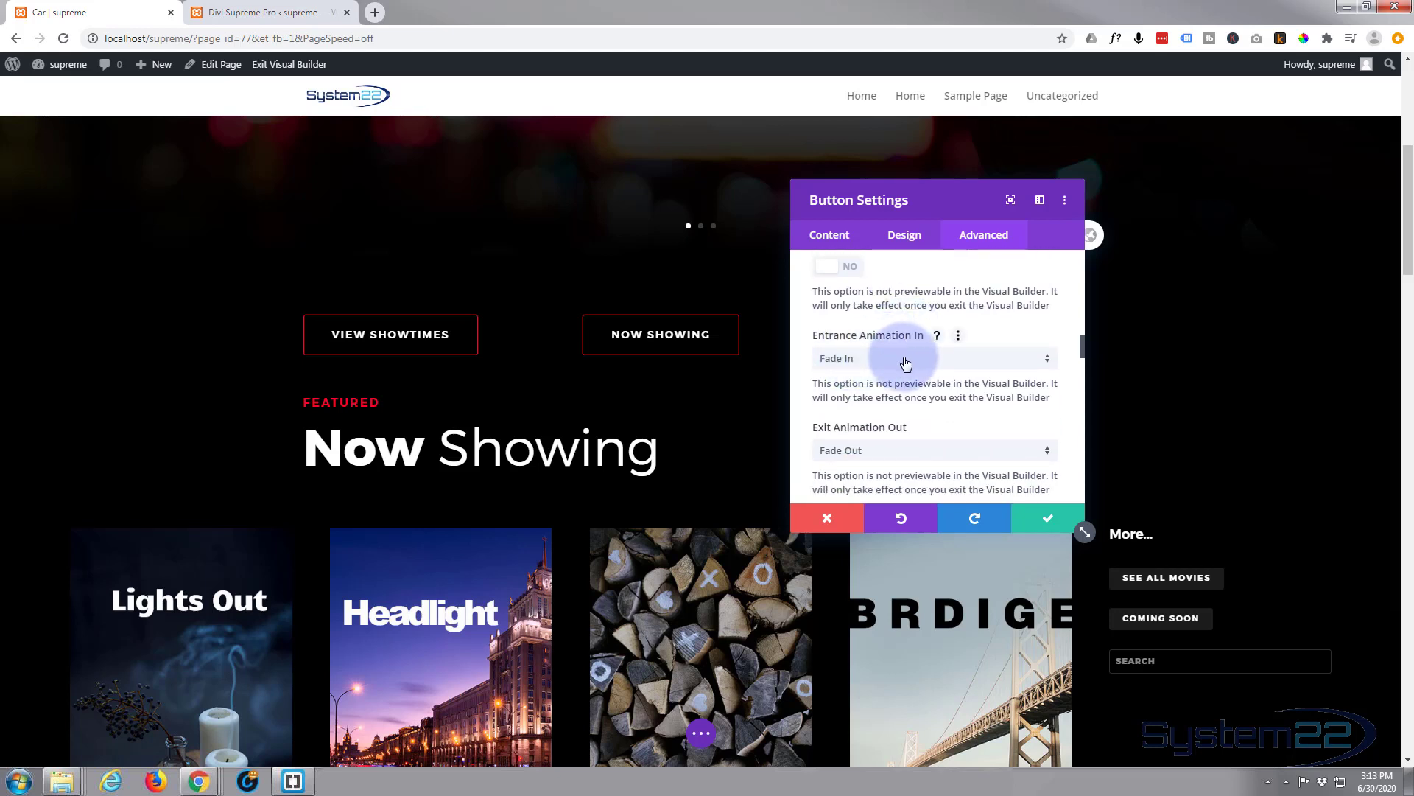
{"action": "scroll", "coordinate": [906, 363], "scroll_direction": "down", "scroll_amount": 1}
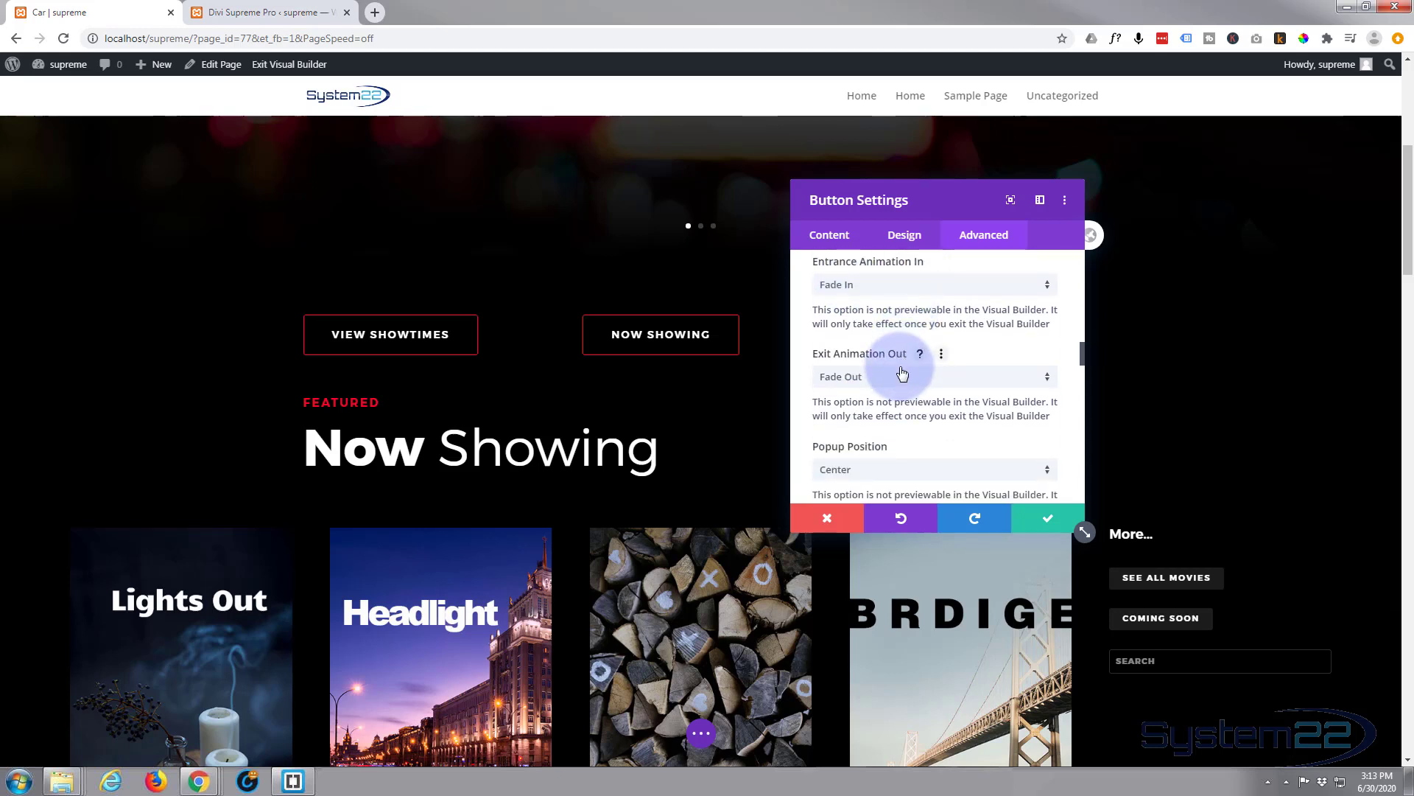
{"action": "left_click", "coordinate": [902, 373]}
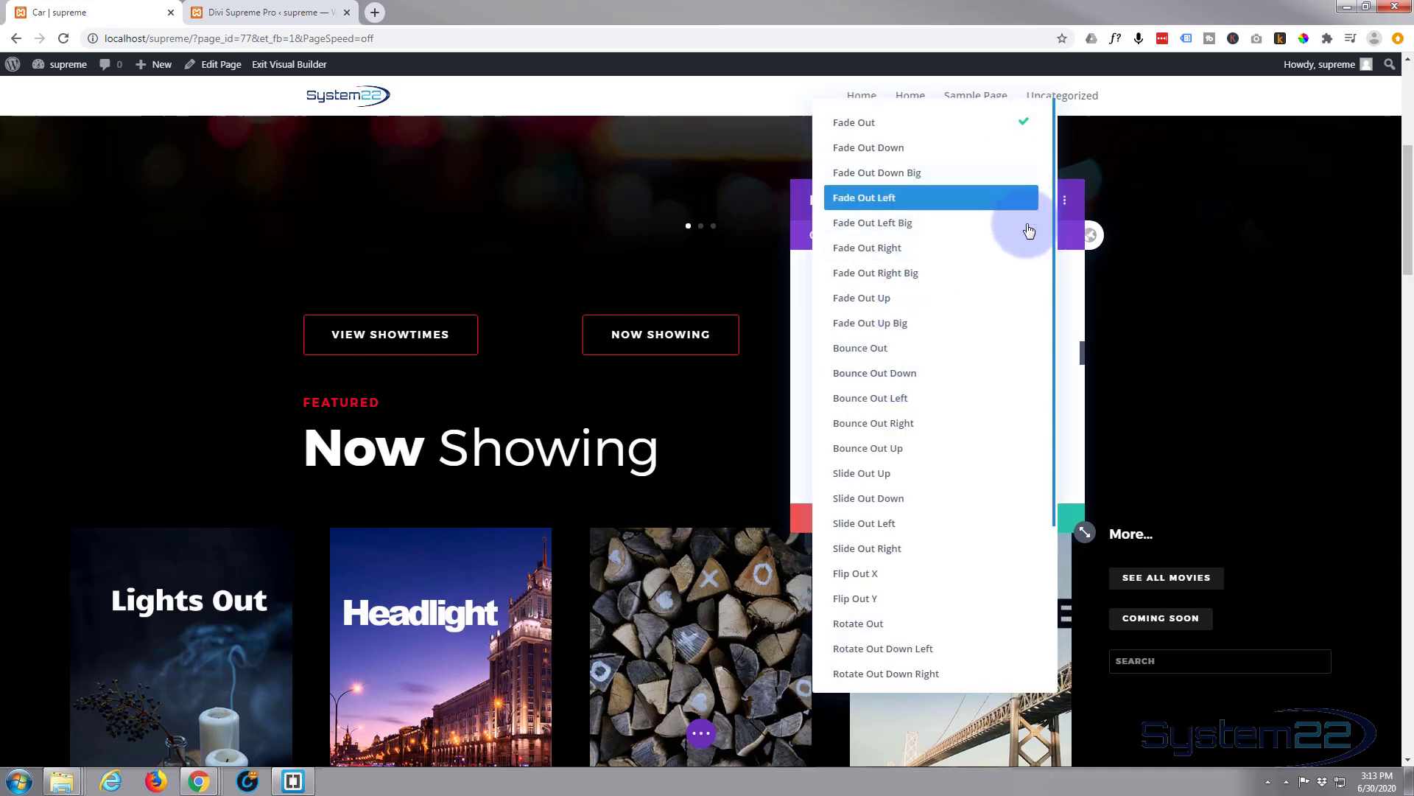
{"action": "left_click", "coordinate": [1072, 280]}
{"action": "scroll", "coordinate": [964, 311], "scroll_direction": "down", "scroll_amount": 1}
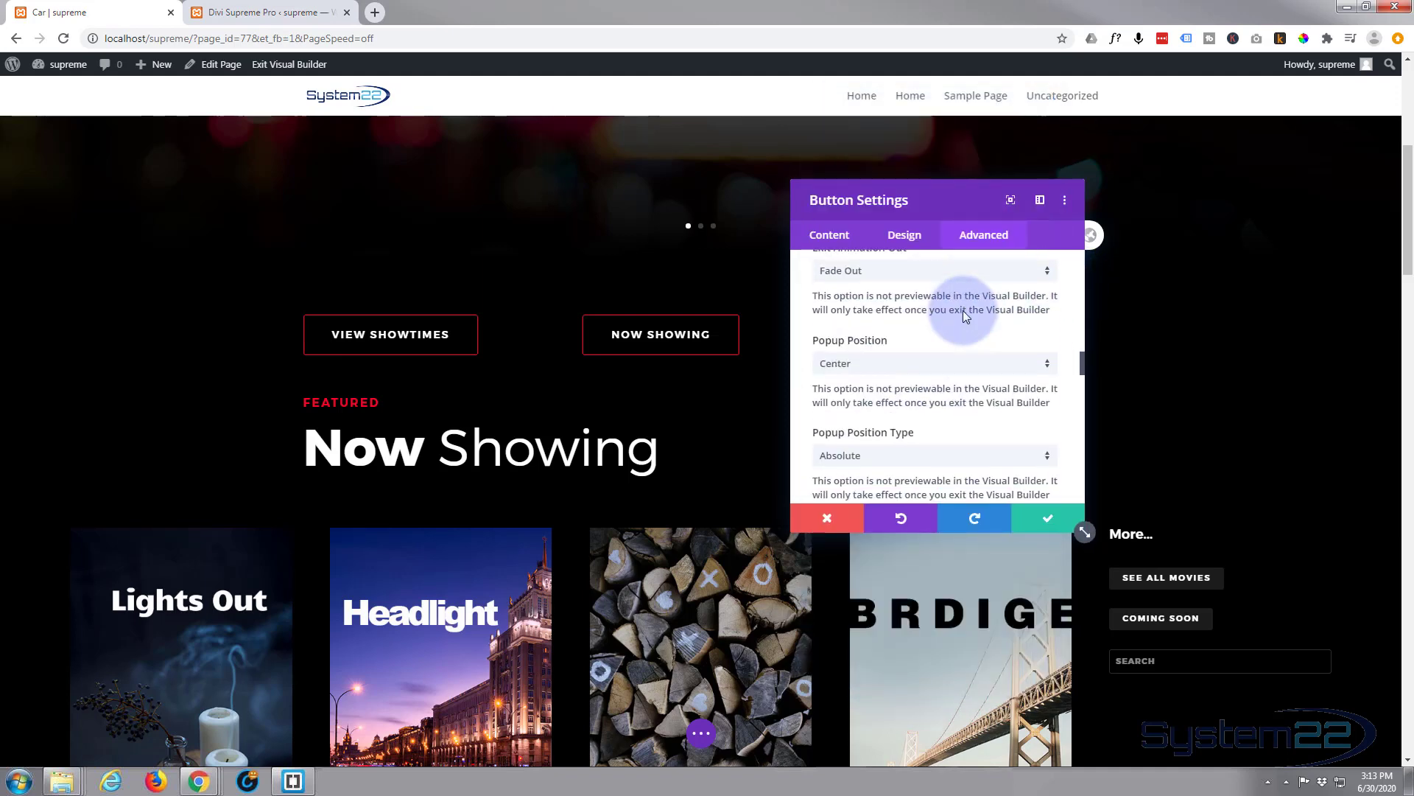
{"action": "scroll", "coordinate": [962, 311], "scroll_direction": "down", "scroll_amount": 1}
{"action": "scroll", "coordinate": [962, 308], "scroll_direction": "up", "scroll_amount": 1}
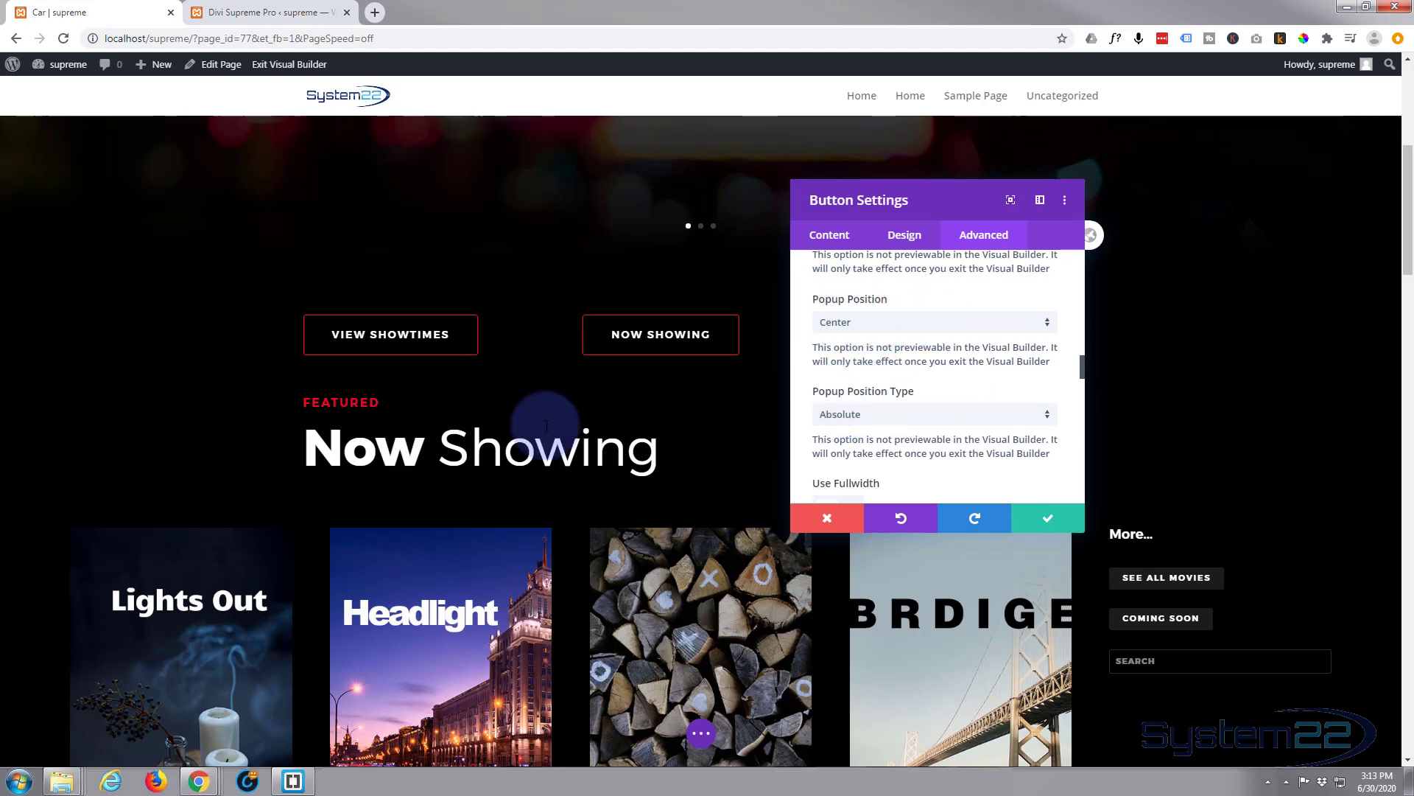
- Turn on the Use Fullwidth option for the button's popup
{"action": "scroll", "coordinate": [934, 418], "scroll_direction": "down", "scroll_amount": 1}
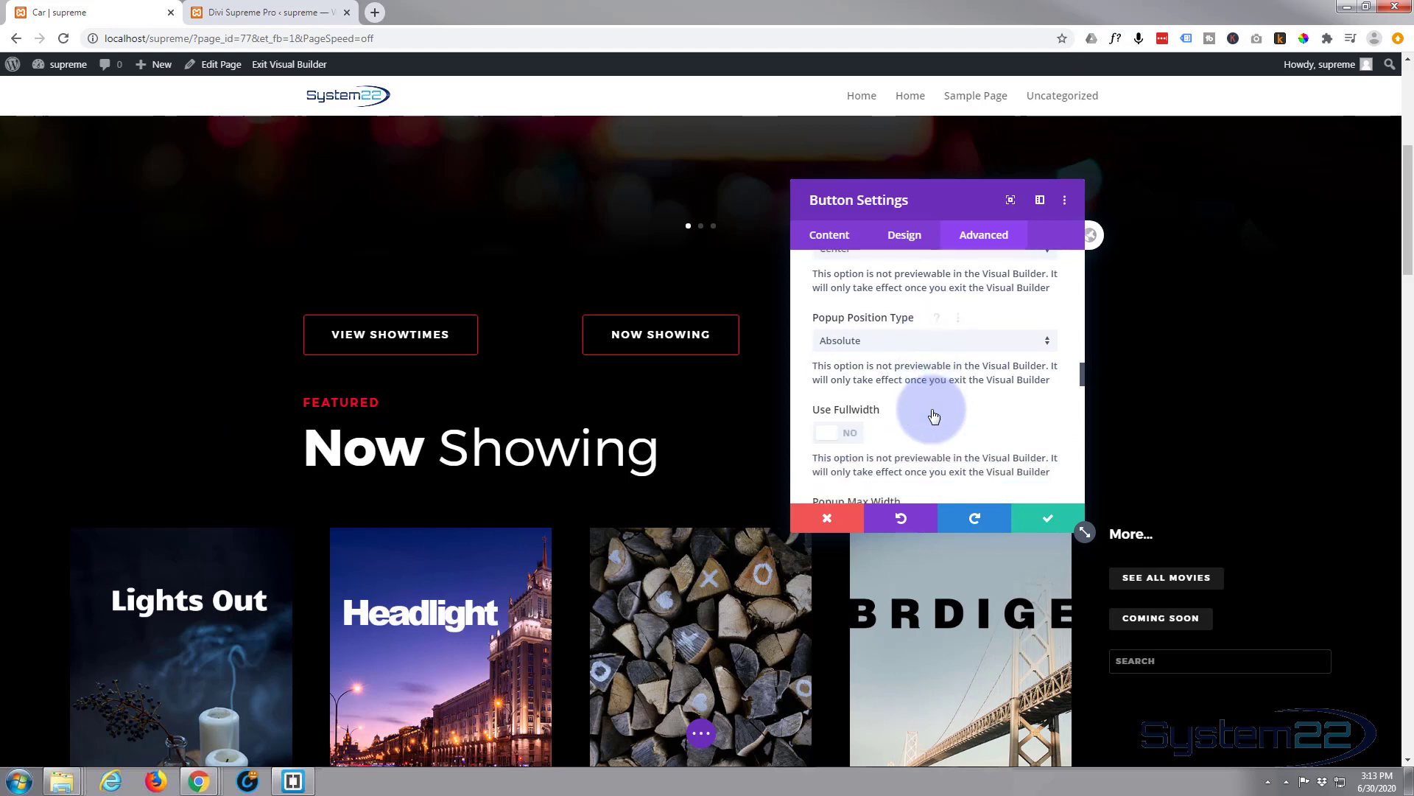
{"action": "scroll", "coordinate": [931, 414], "scroll_direction": "down", "scroll_amount": 1}
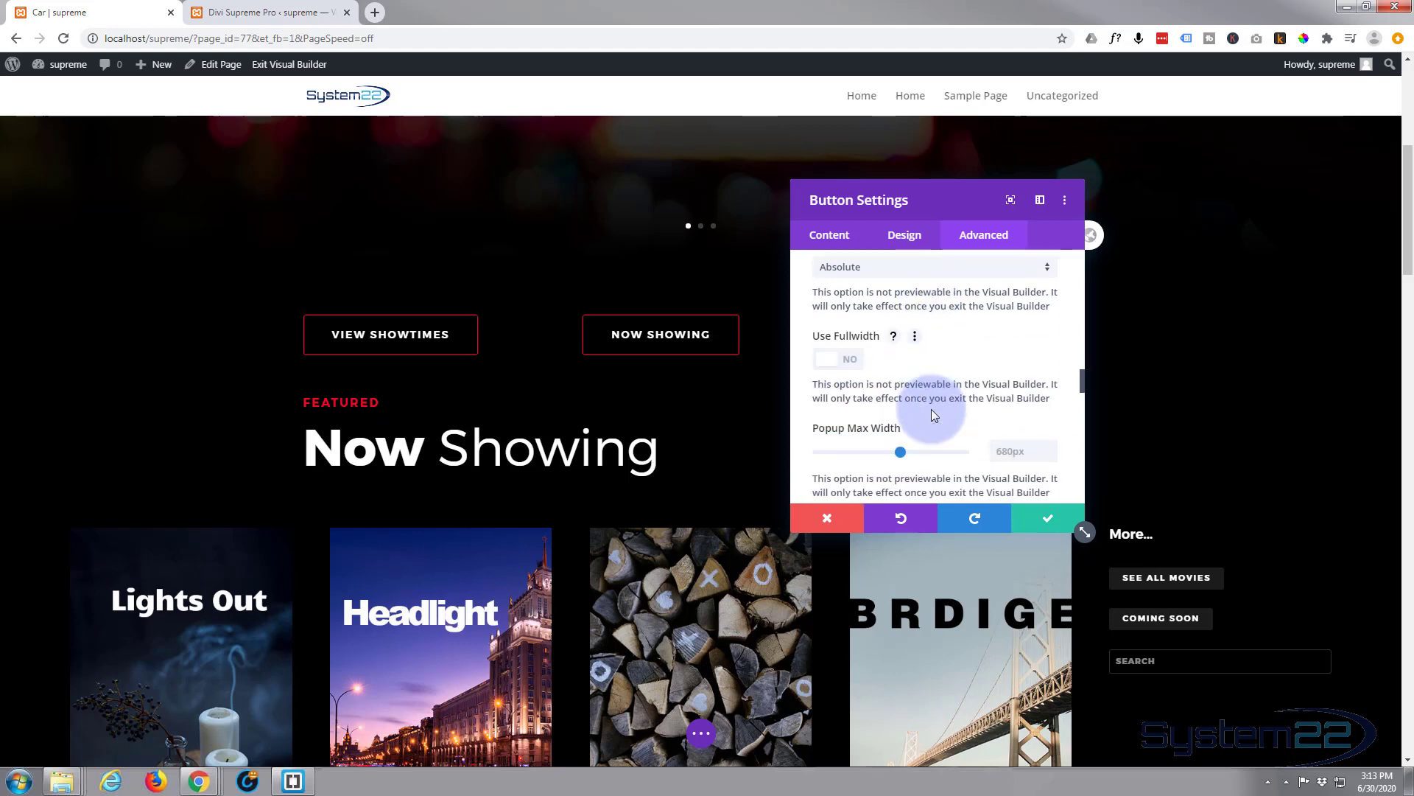
{"action": "left_click", "coordinate": [851, 368]}
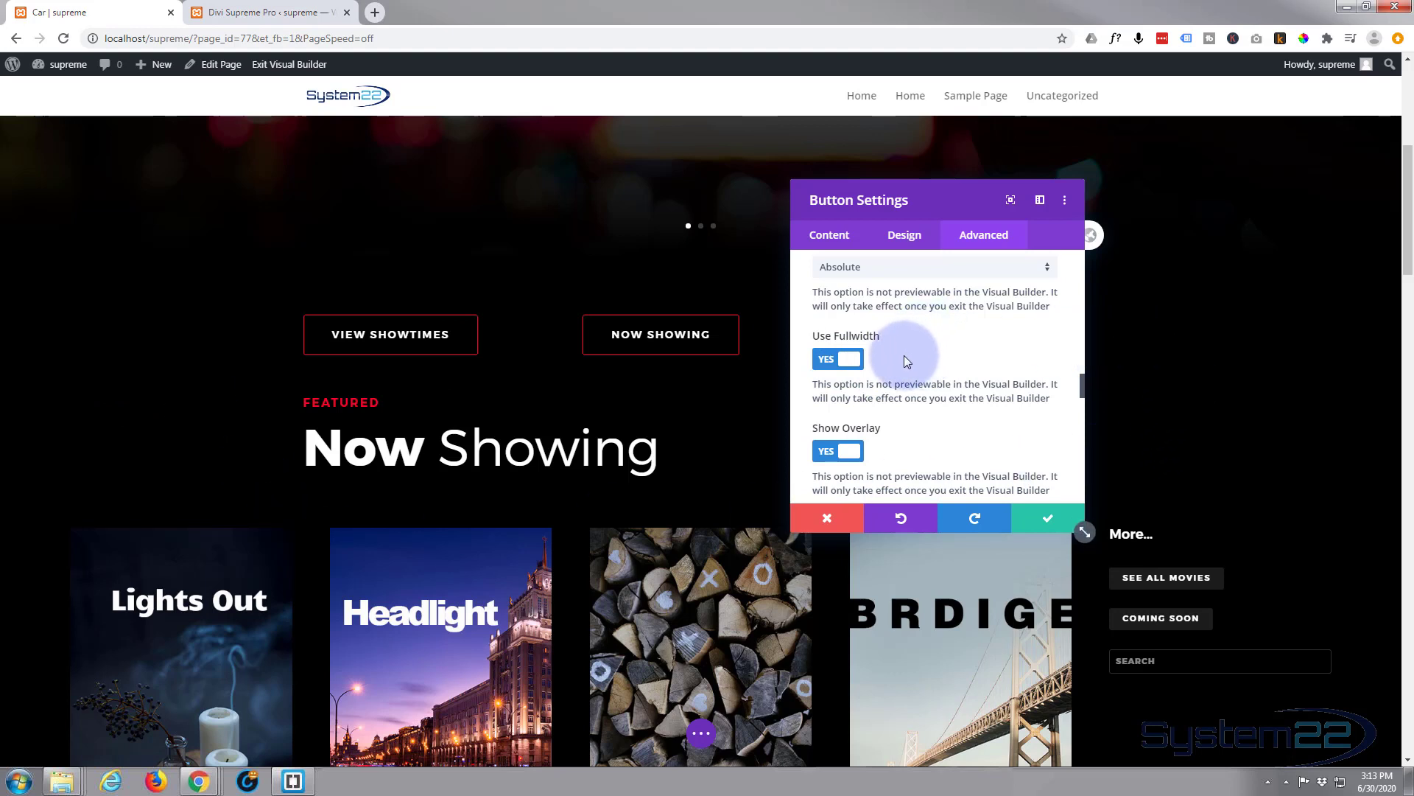
- Review the popup's overlay options and the close button's placement, font size and icon choices
{"action": "scroll", "coordinate": [906, 358], "scroll_direction": "down", "scroll_amount": 1}
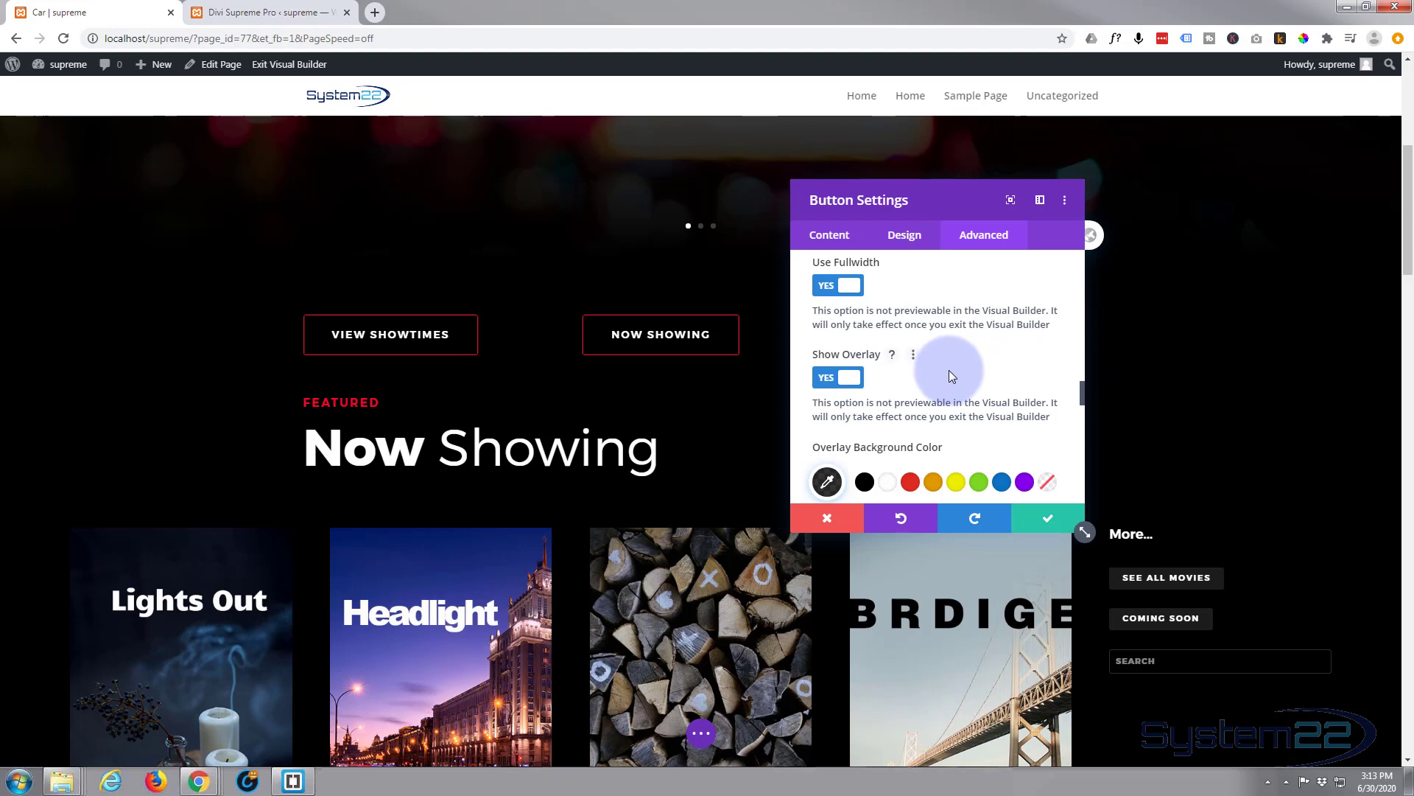
{"action": "scroll", "coordinate": [949, 368], "scroll_direction": "down", "scroll_amount": 2}
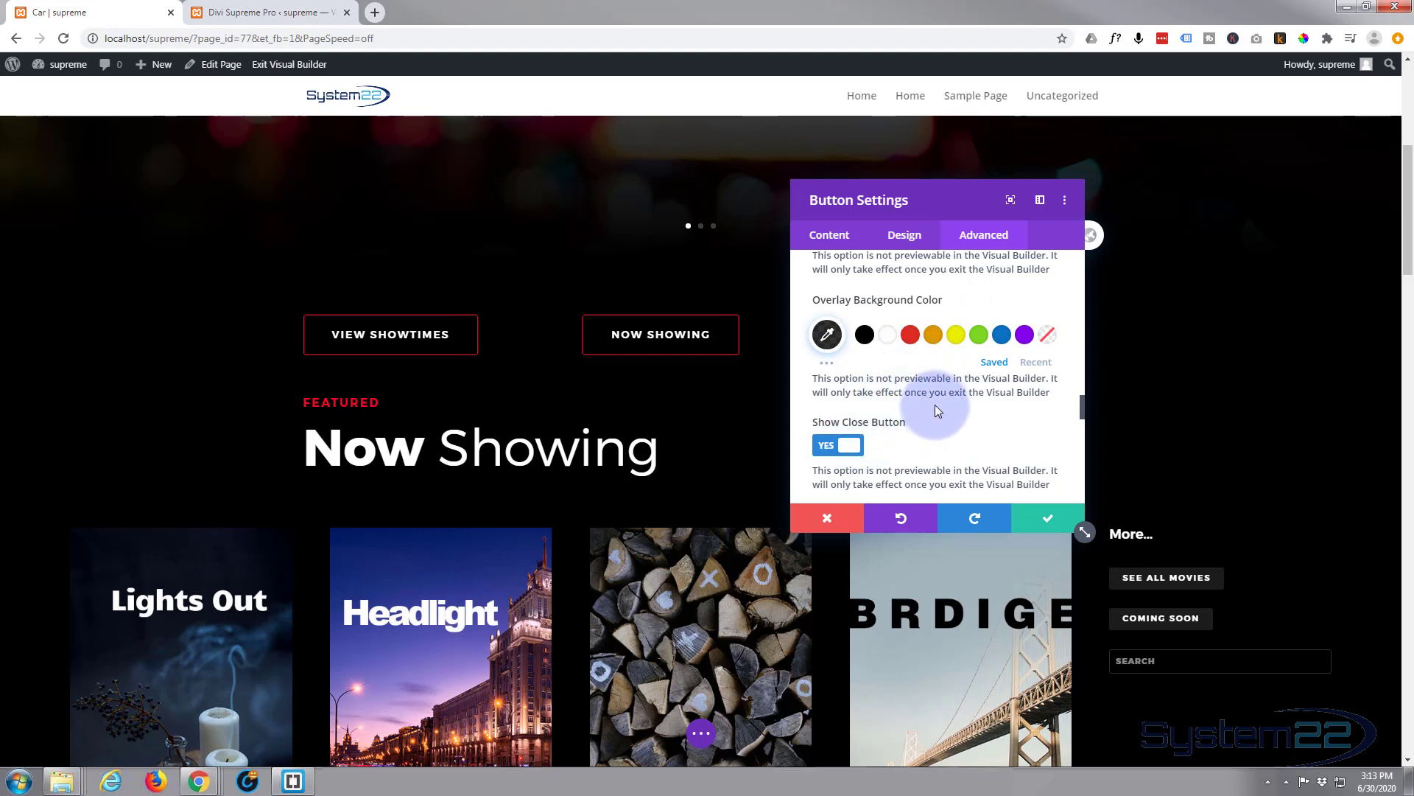
{"action": "scroll", "coordinate": [936, 407], "scroll_direction": "down", "scroll_amount": 2}
{"action": "scroll", "coordinate": [934, 408], "scroll_direction": "down", "scroll_amount": 1}
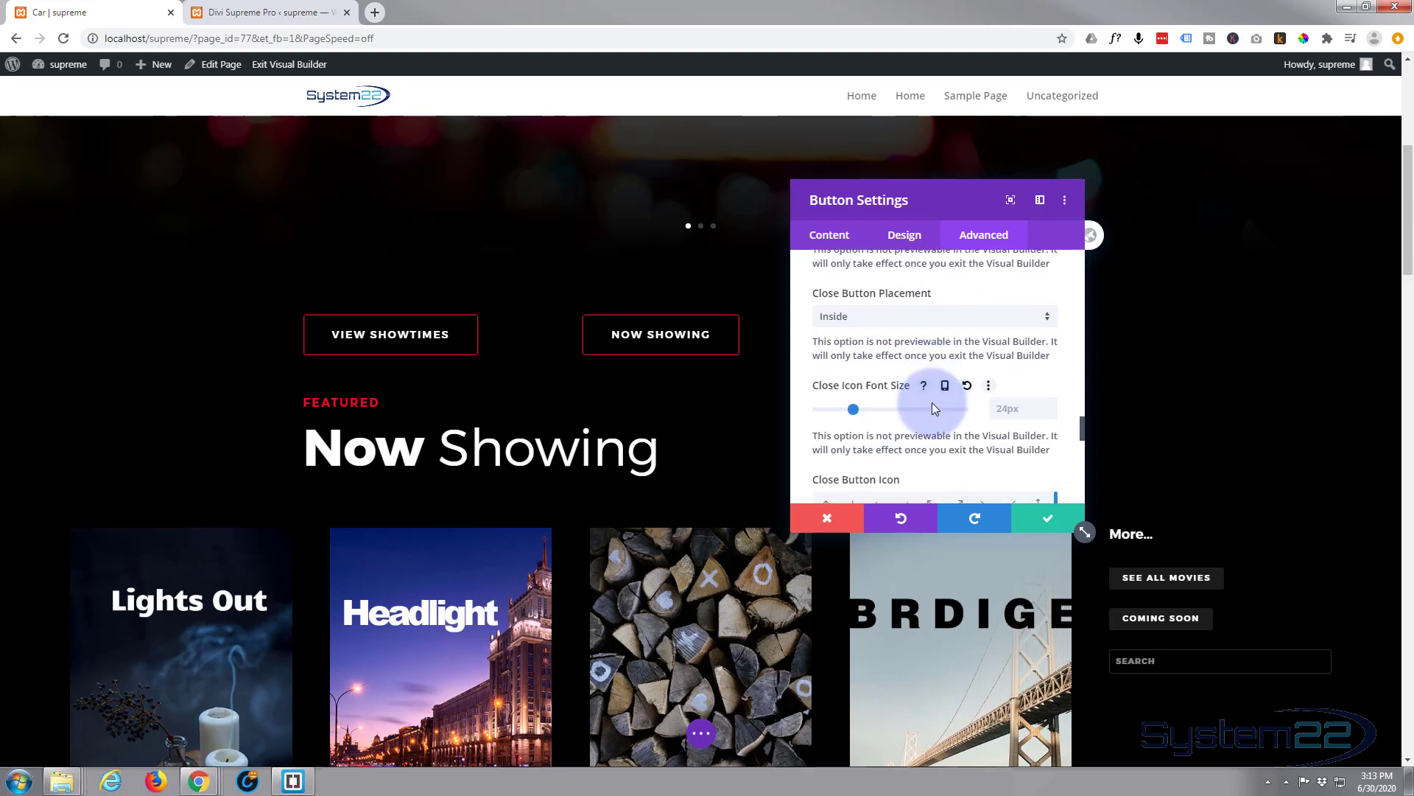
{"action": "scroll", "coordinate": [934, 408], "scroll_direction": "down", "scroll_amount": 1}
{"action": "scroll", "coordinate": [934, 408], "scroll_direction": "down", "scroll_amount": 1}
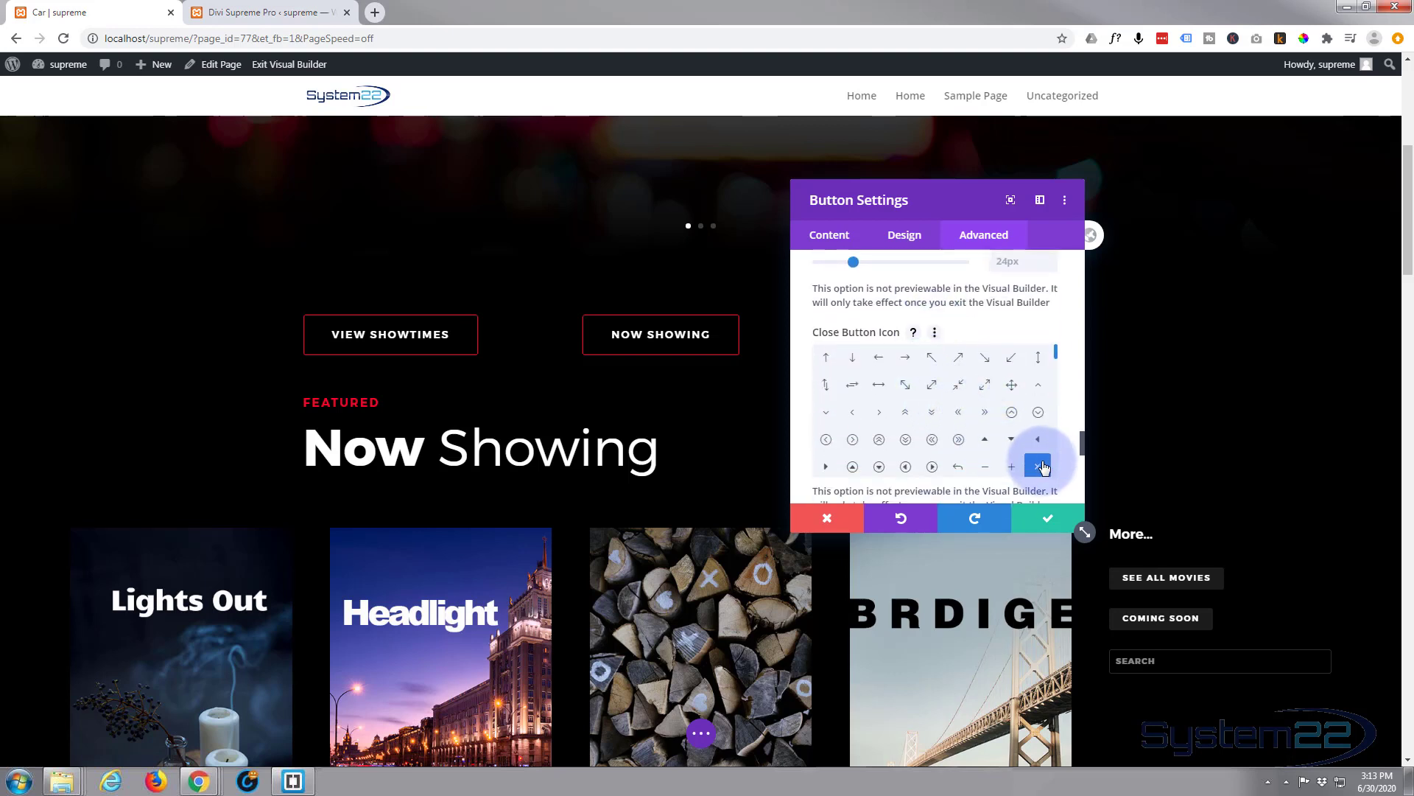
{"action": "scroll", "coordinate": [847, 398], "scroll_direction": "down", "scroll_amount": 2}
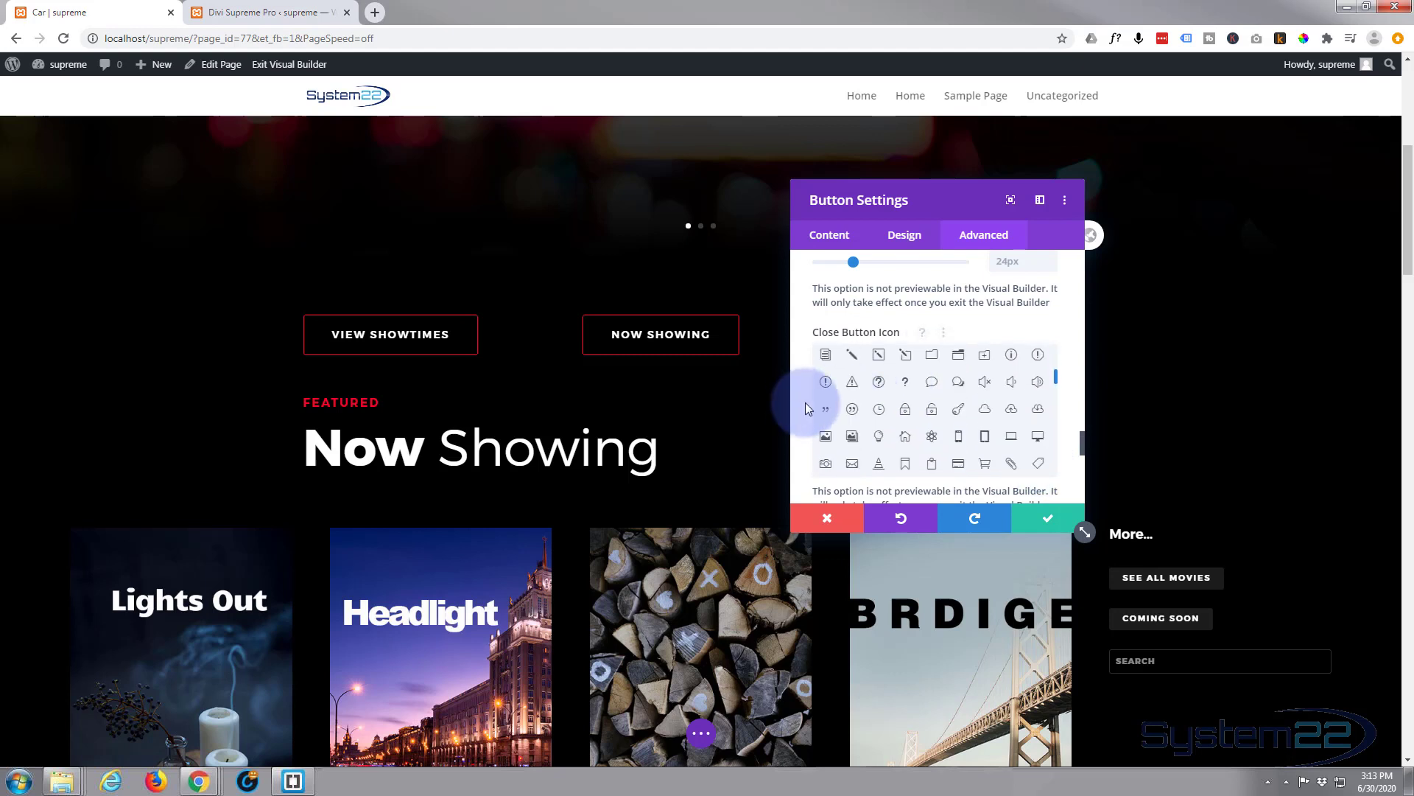
{"action": "scroll", "coordinate": [803, 404], "scroll_direction": "down", "scroll_amount": 2}
{"action": "scroll", "coordinate": [803, 403], "scroll_direction": "down", "scroll_amount": 1}
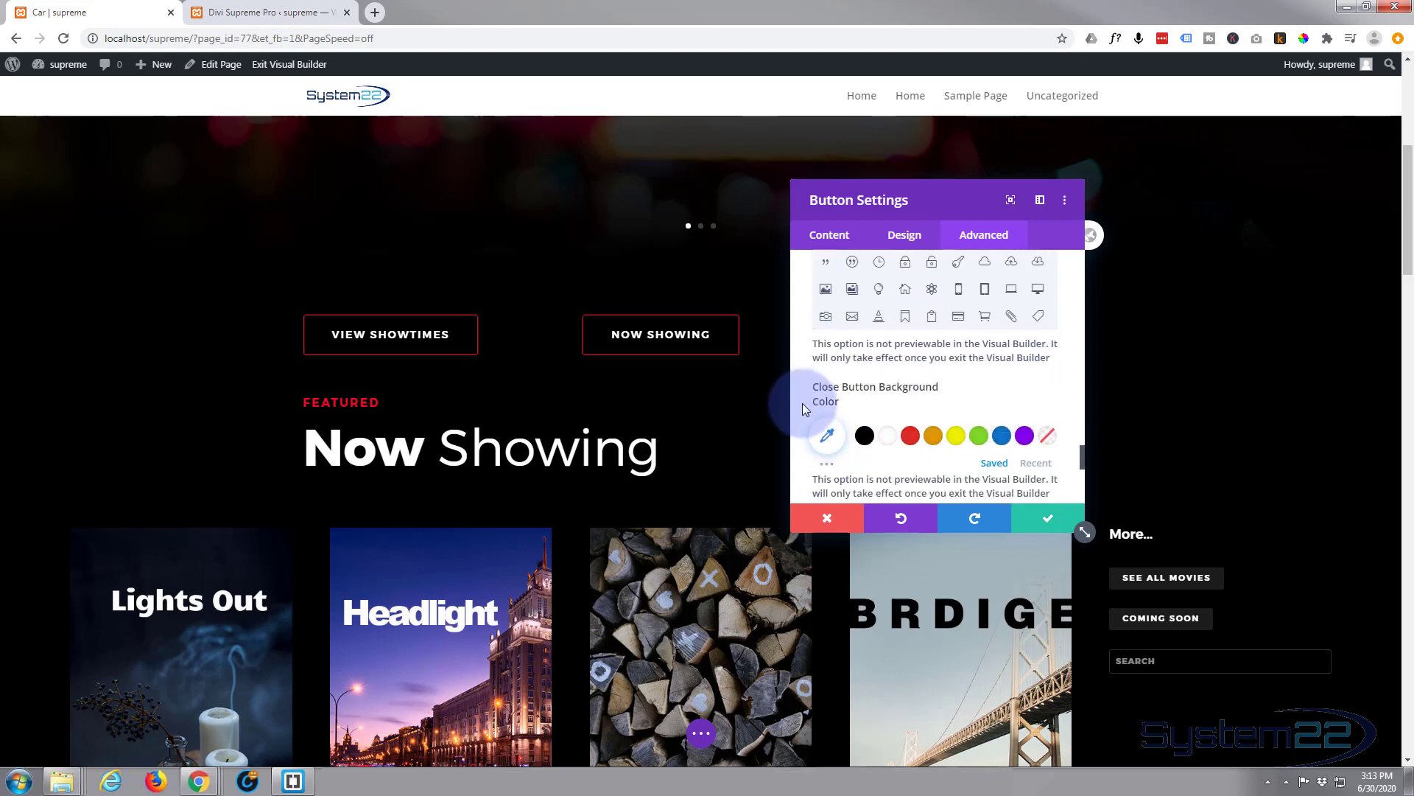
- Set the popup's close button background color to white (#ffffff) and save the button settings
{"action": "scroll", "coordinate": [803, 404], "scroll_direction": "down", "scroll_amount": 1}
{"action": "left_click", "coordinate": [888, 366]}
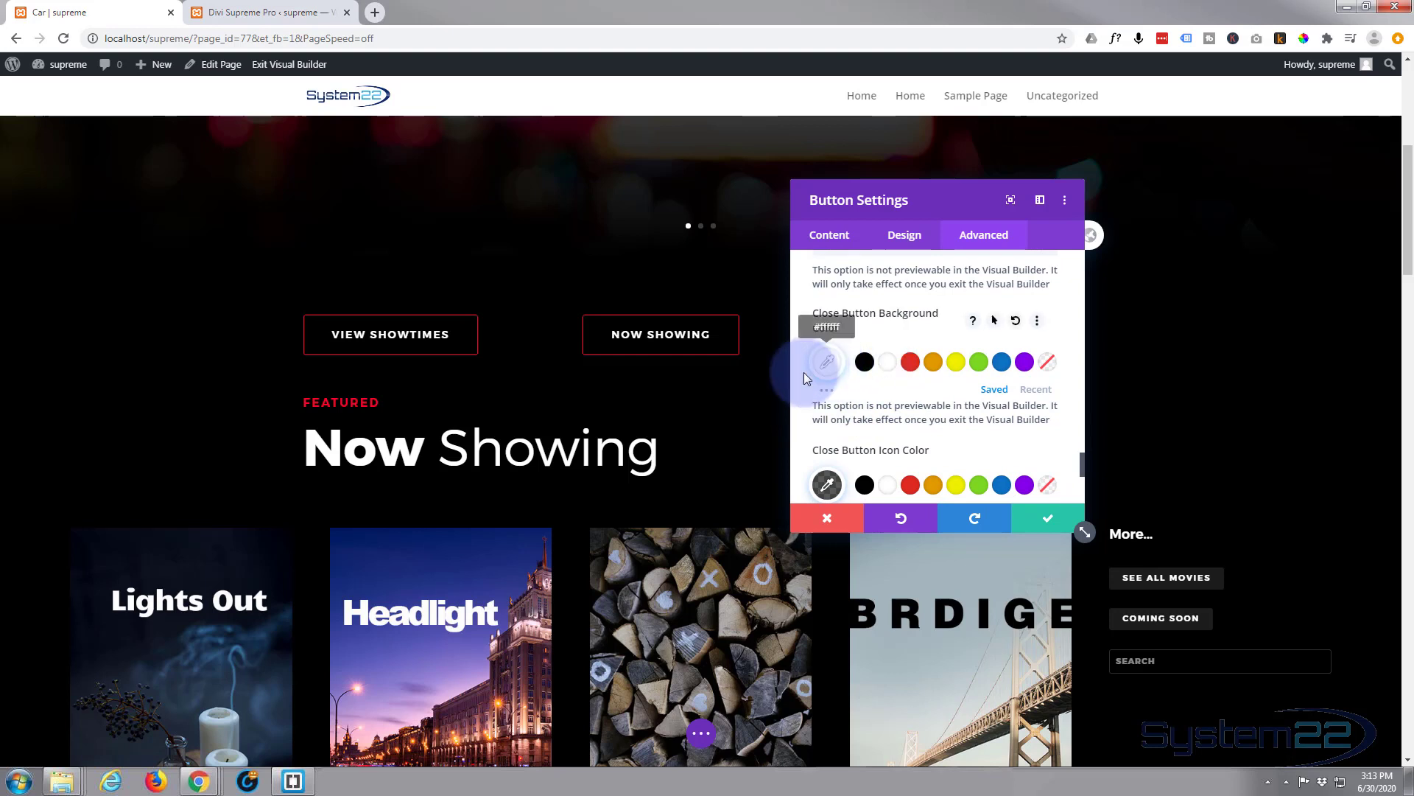
{"action": "scroll", "coordinate": [966, 407], "scroll_direction": "down", "scroll_amount": 2}
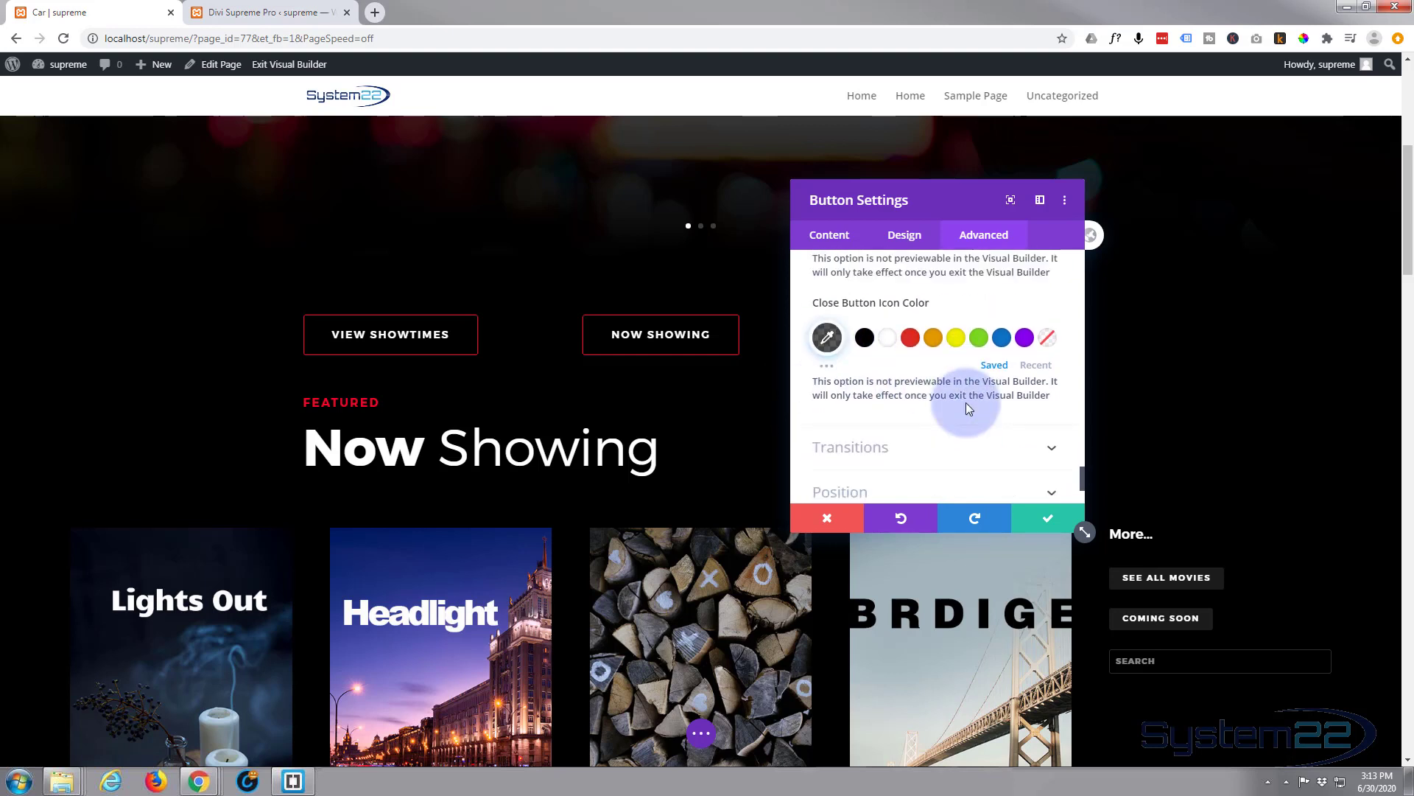
{"action": "scroll", "coordinate": [965, 402], "scroll_direction": "down", "scroll_amount": 1}
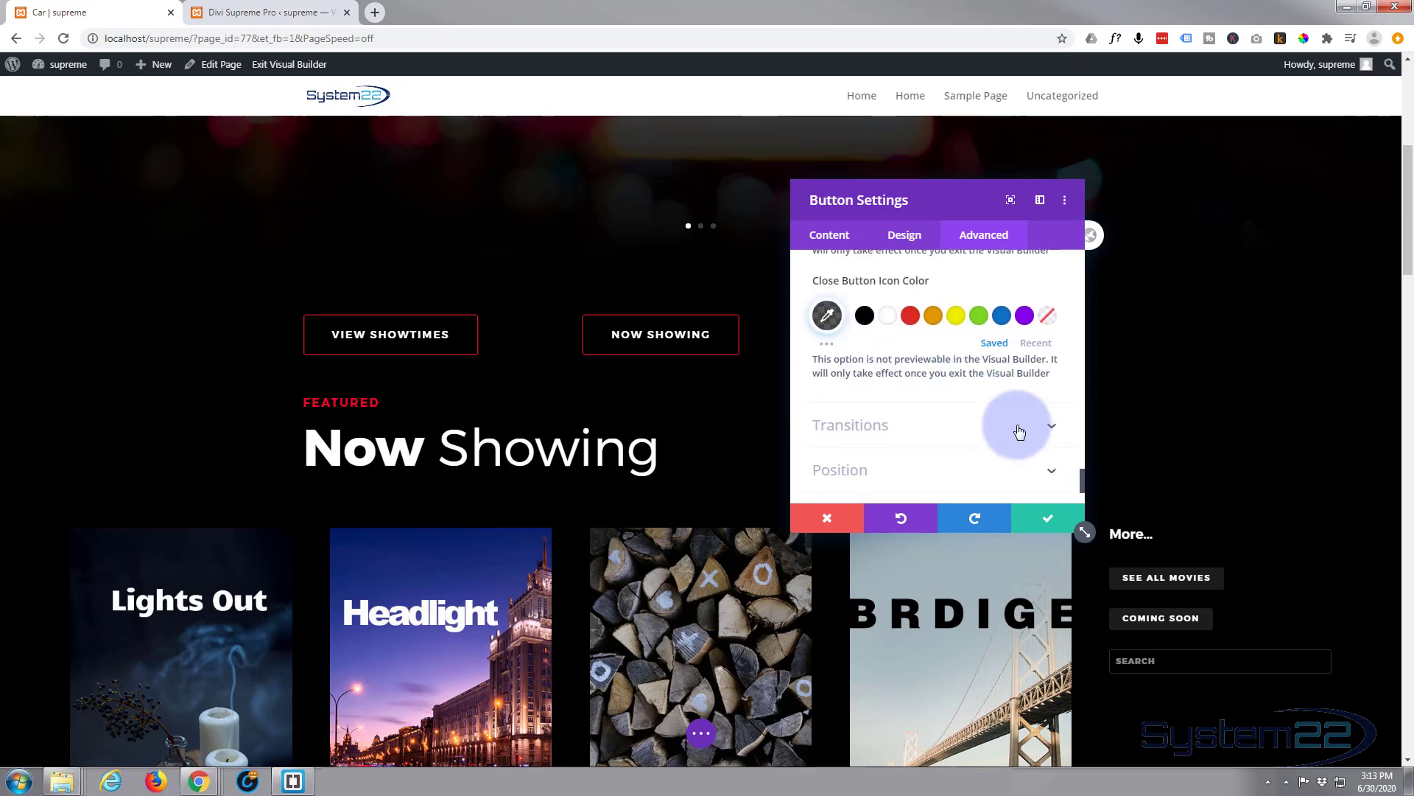
{"action": "left_click", "coordinate": [1048, 523]}
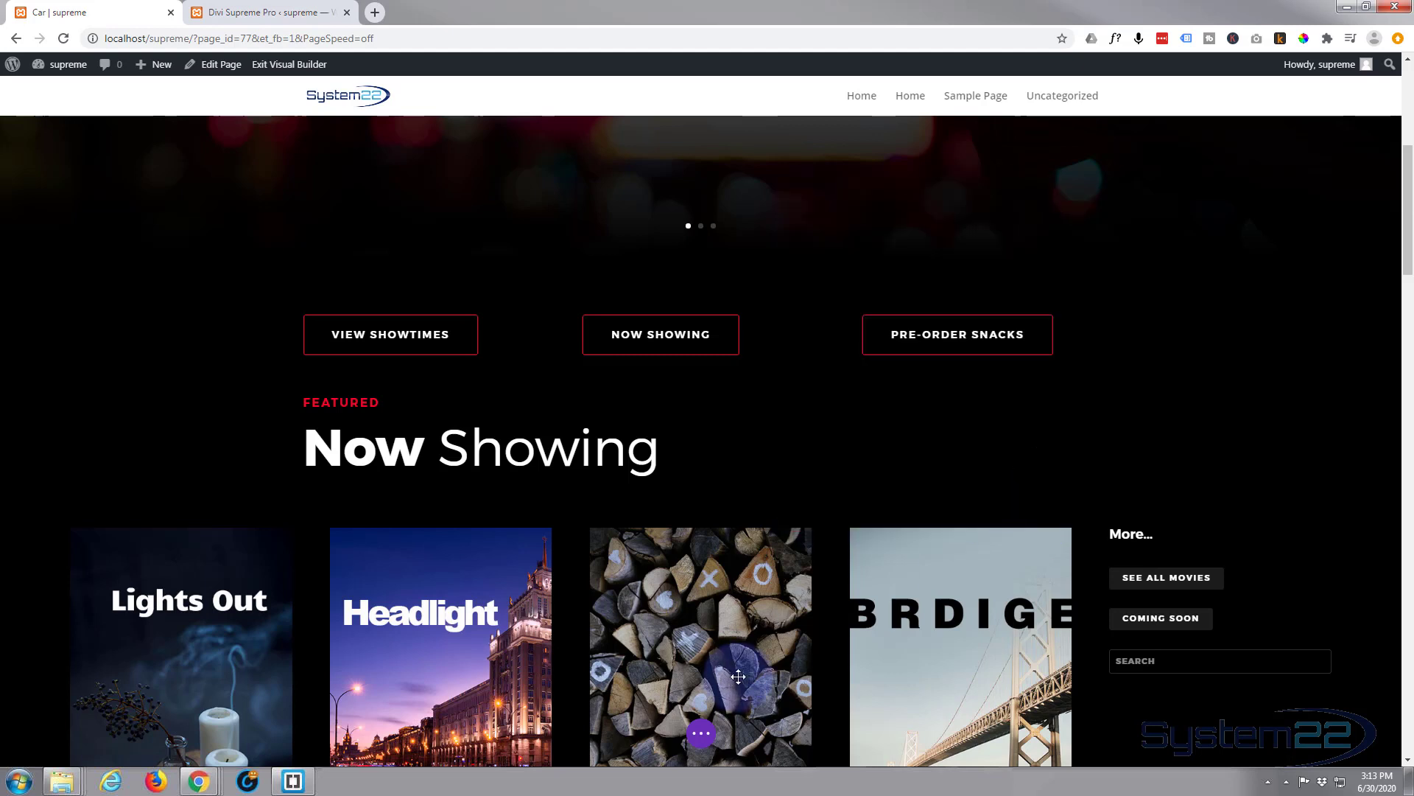
- Save the page as a draft and exit the Visual Builder to the front-end page
{"action": "left_click", "coordinate": [700, 733]}
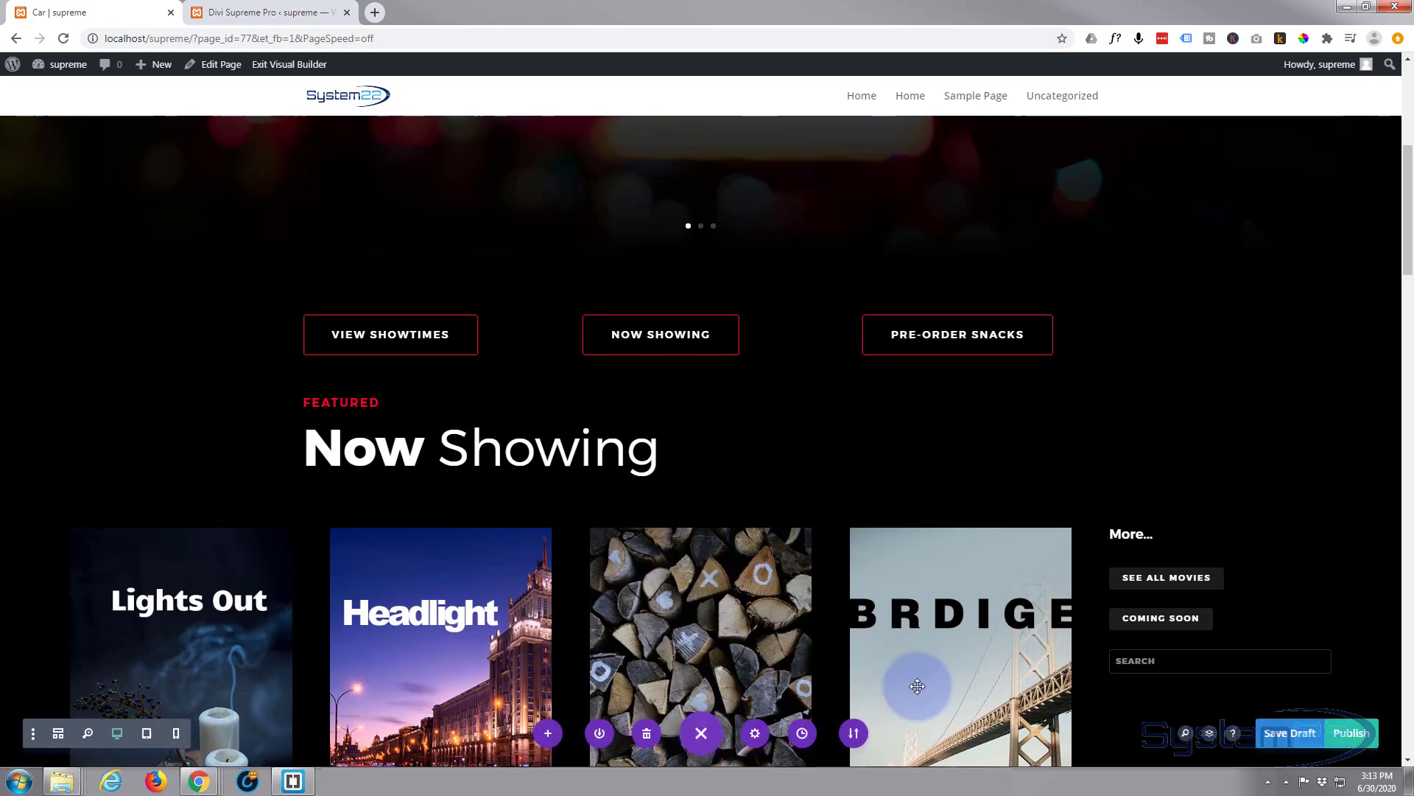
{"action": "left_click", "coordinate": [1285, 732]}
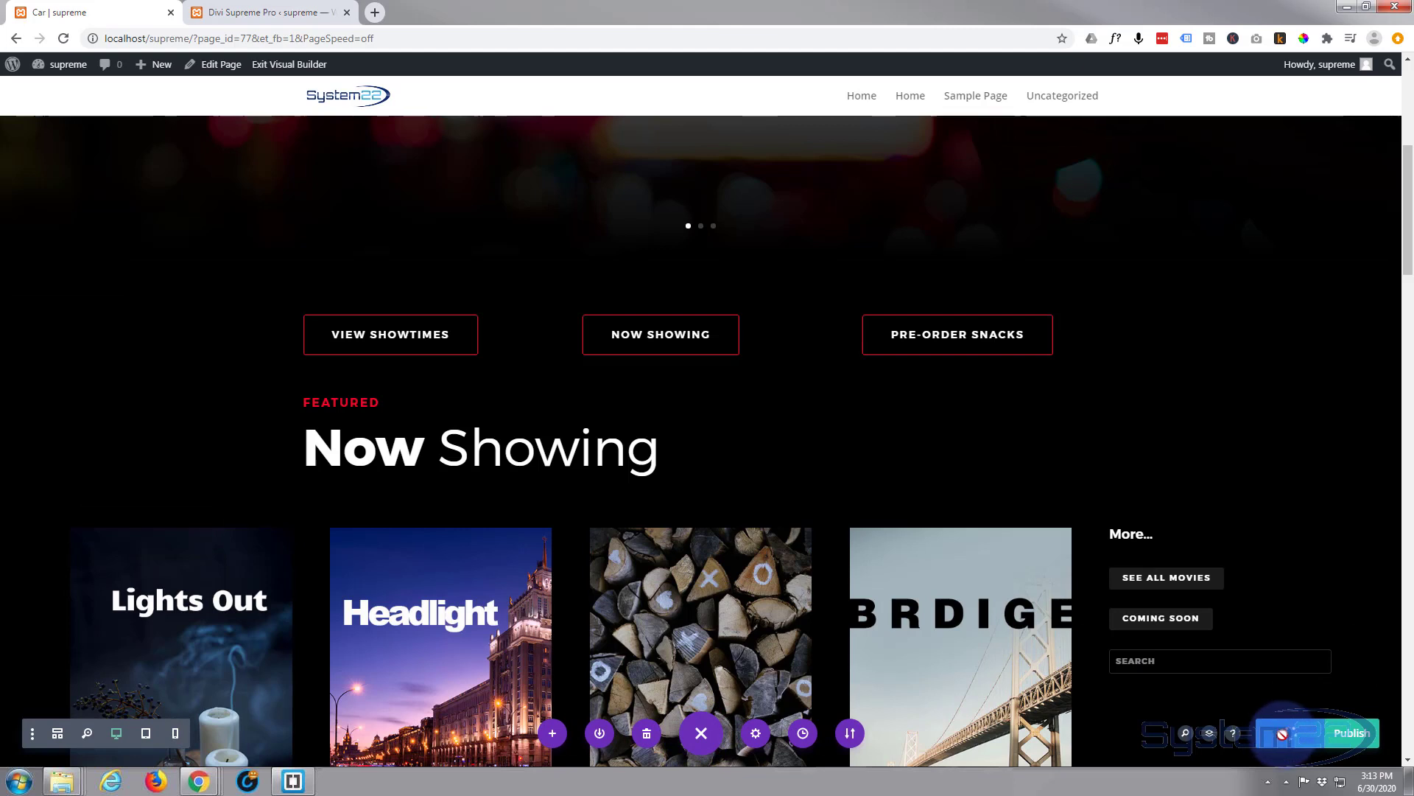
{"action": "left_click", "coordinate": [281, 67]}
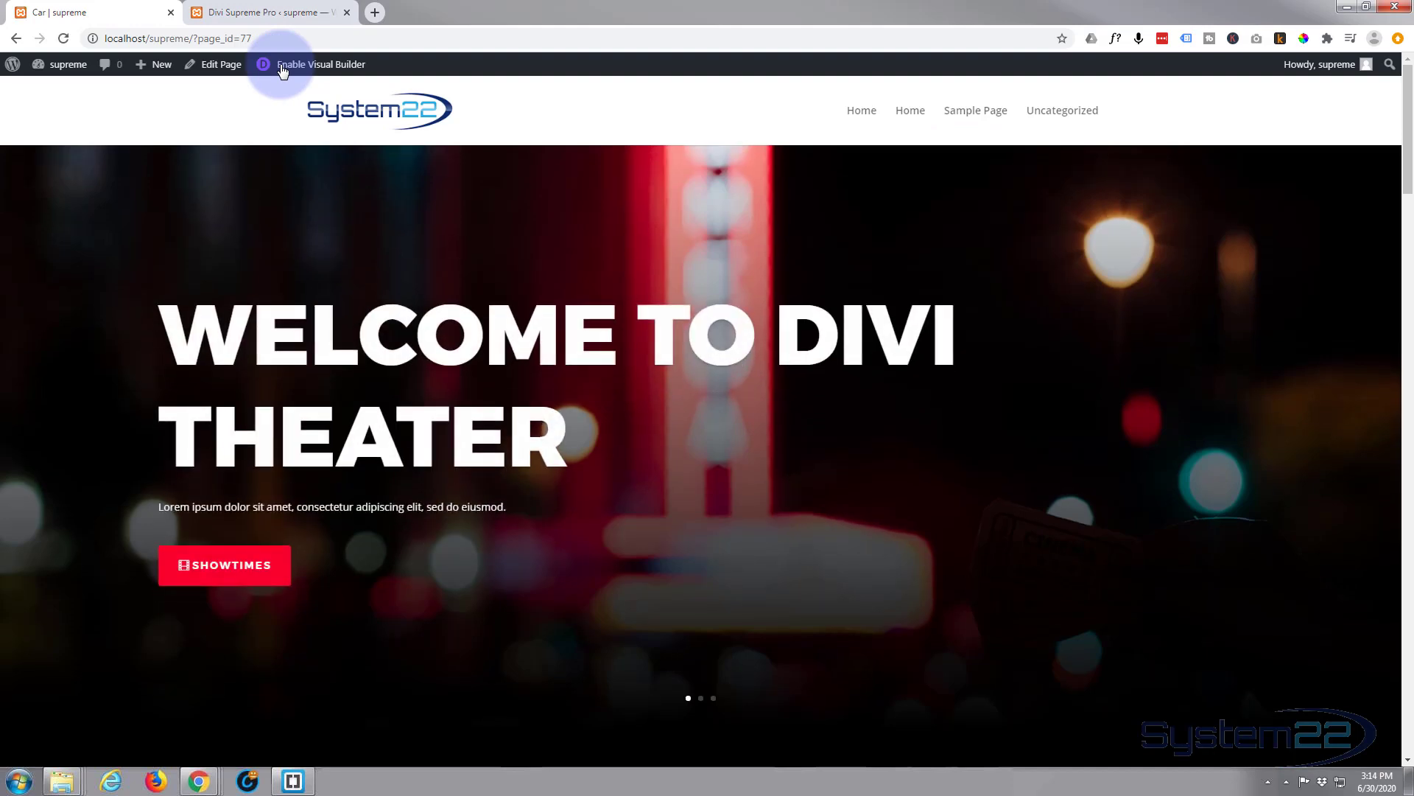
- Open the Now Showing button's popup on the front-end page and browse its movie card carousel forward and back
{"action": "scroll", "coordinate": [356, 268], "scroll_direction": "down", "scroll_amount": 5}
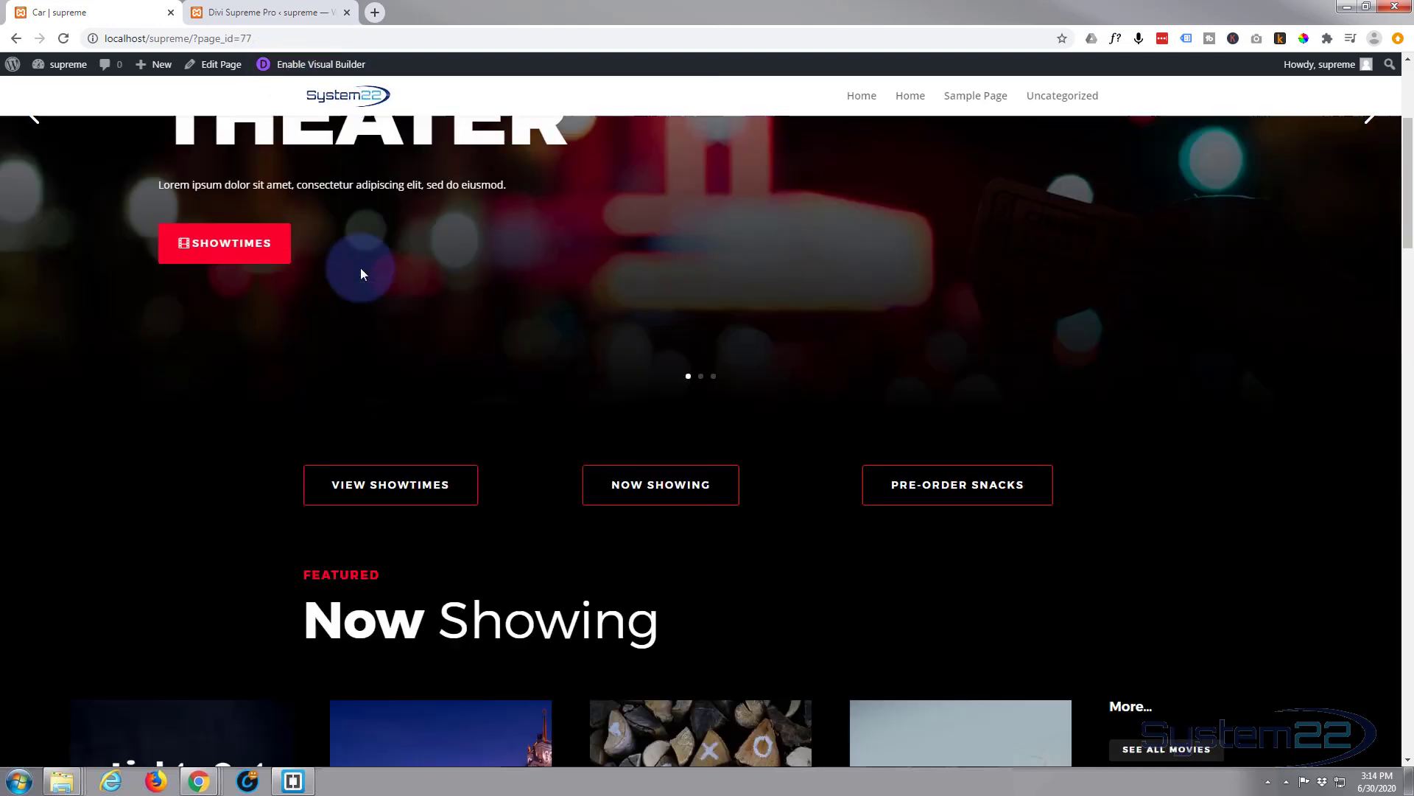
{"action": "left_click", "coordinate": [662, 490]}
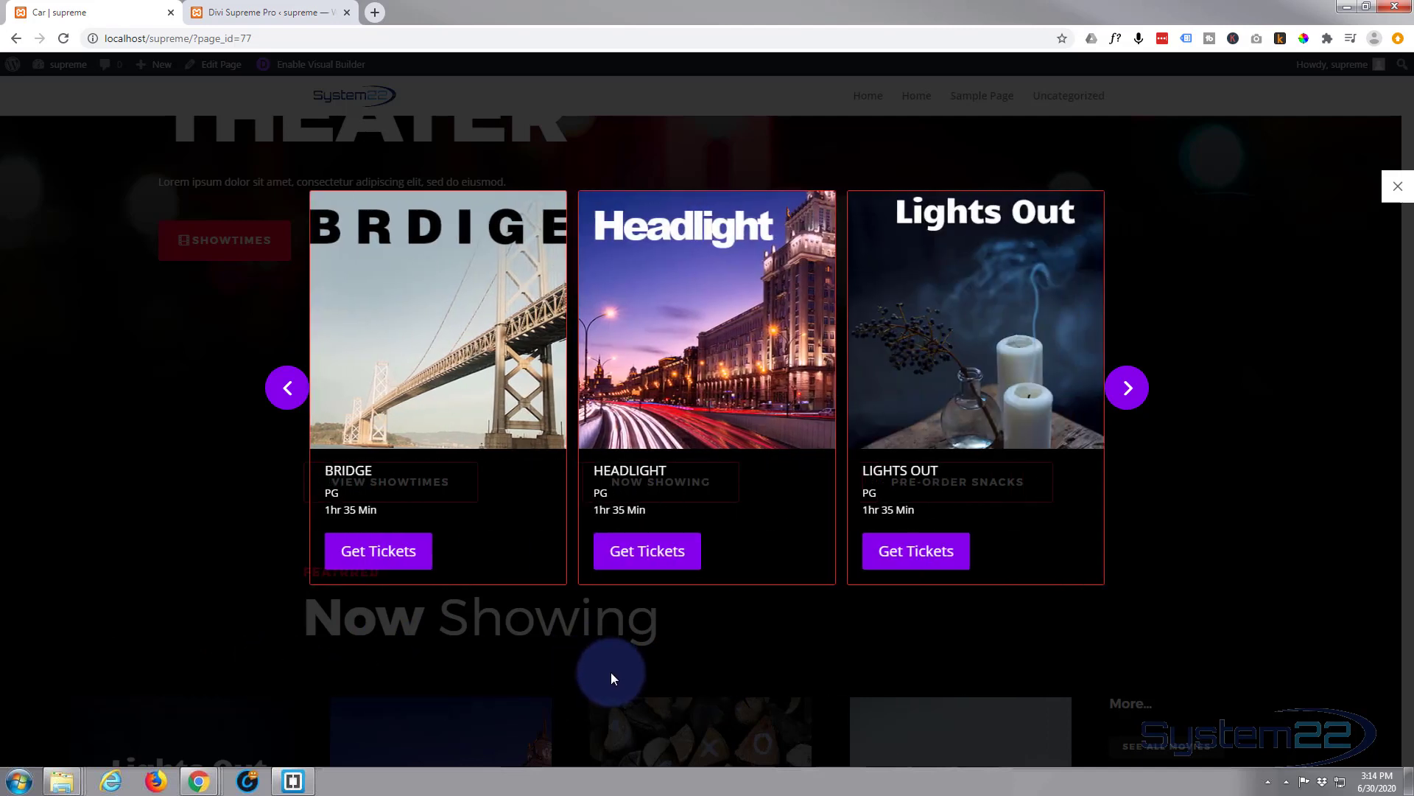
{"action": "left_click", "coordinate": [1129, 393]}
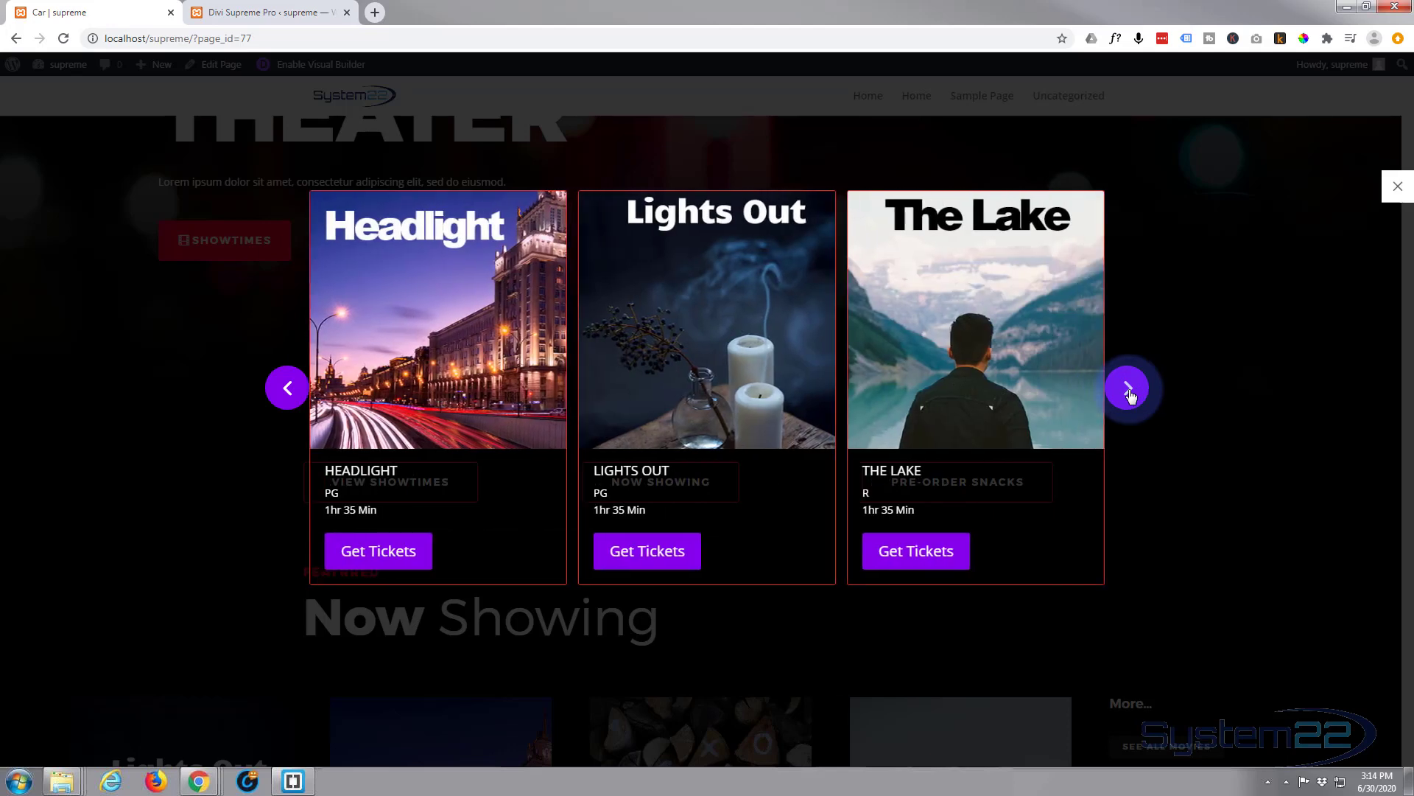
{"action": "left_click", "coordinate": [1129, 390]}
{"action": "left_click", "coordinate": [1129, 390]}
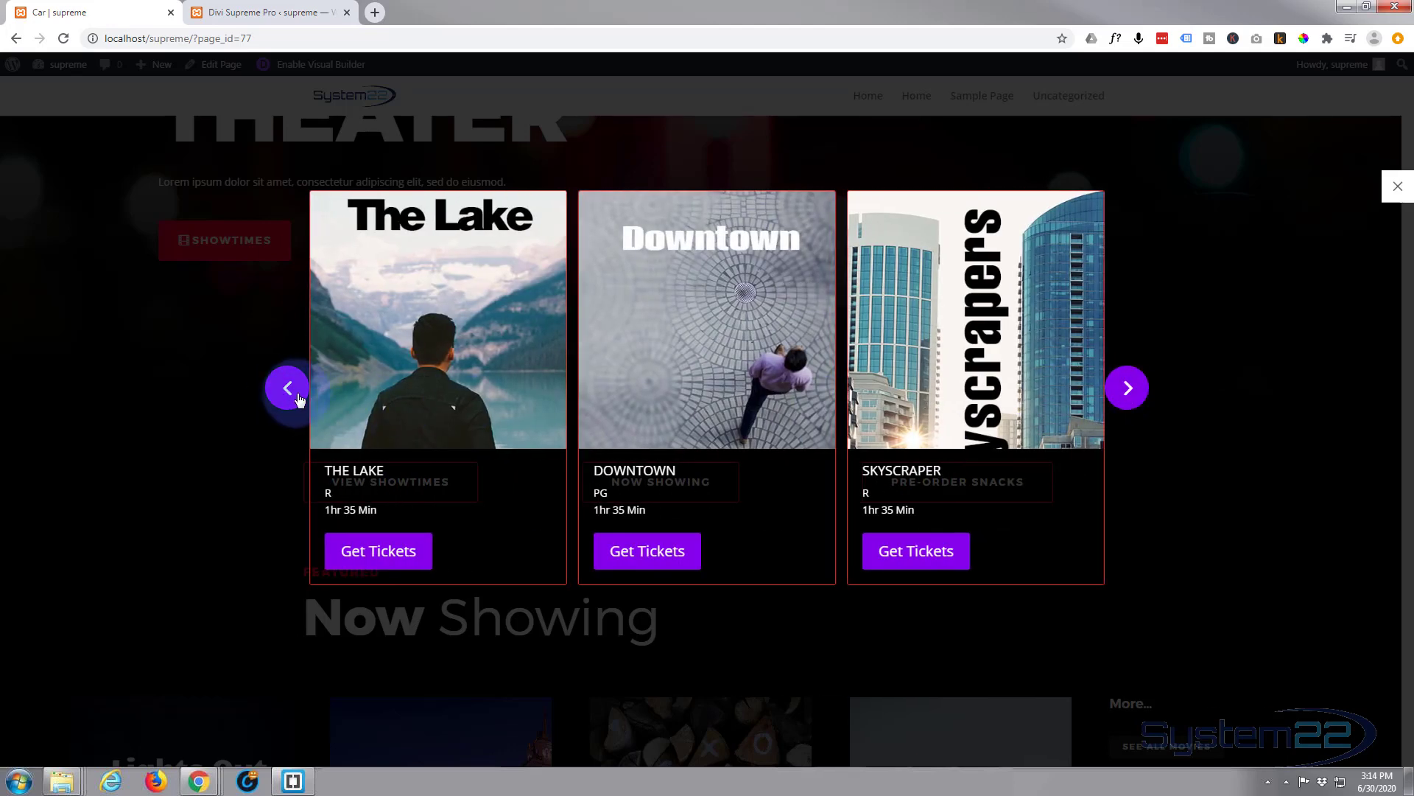
{"action": "left_click", "coordinate": [300, 396]}
{"action": "left_click", "coordinate": [296, 397]}
{"action": "left_click", "coordinate": [294, 398]}
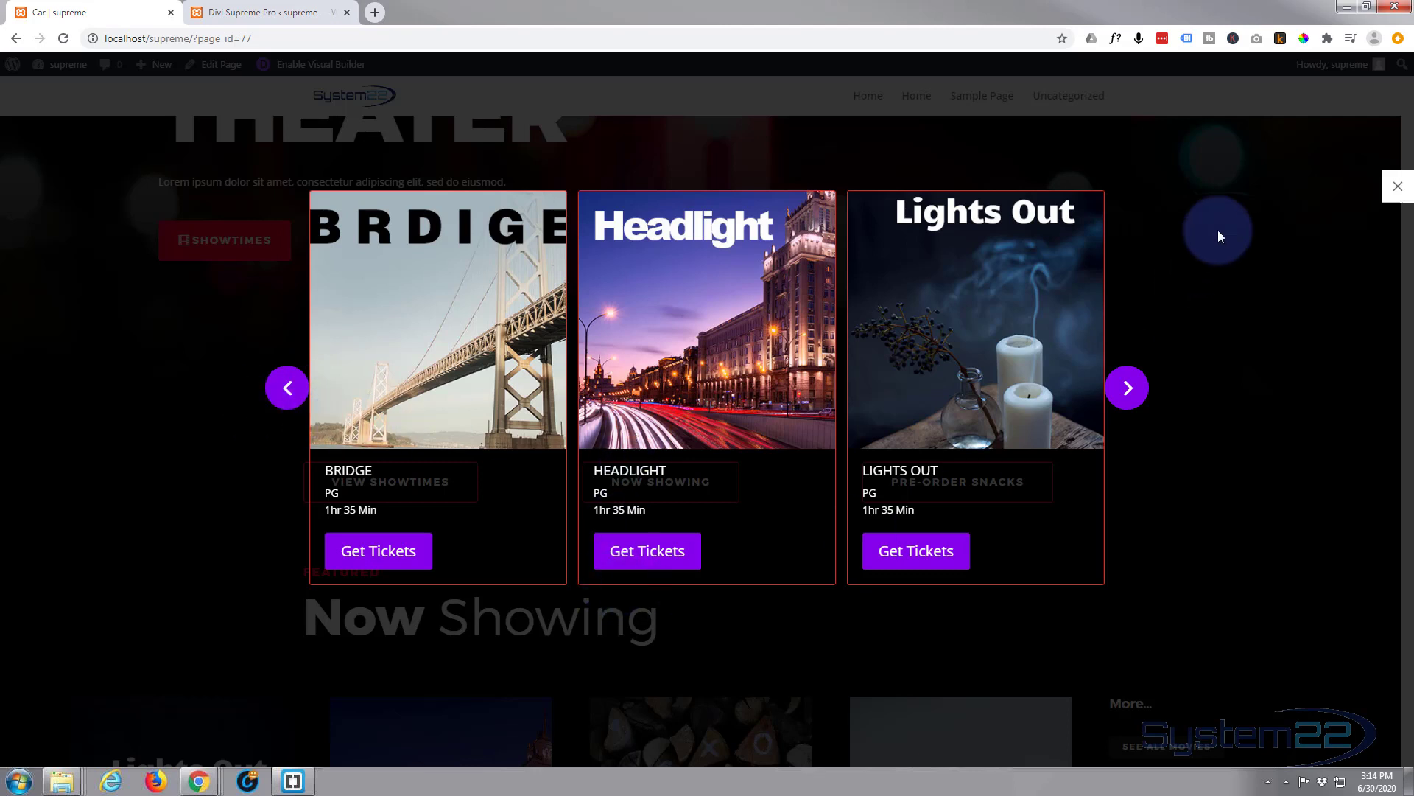
- Close the carousel popup with its close button and reopen it from the Now Showing button
{"action": "left_click", "coordinate": [1401, 187]}
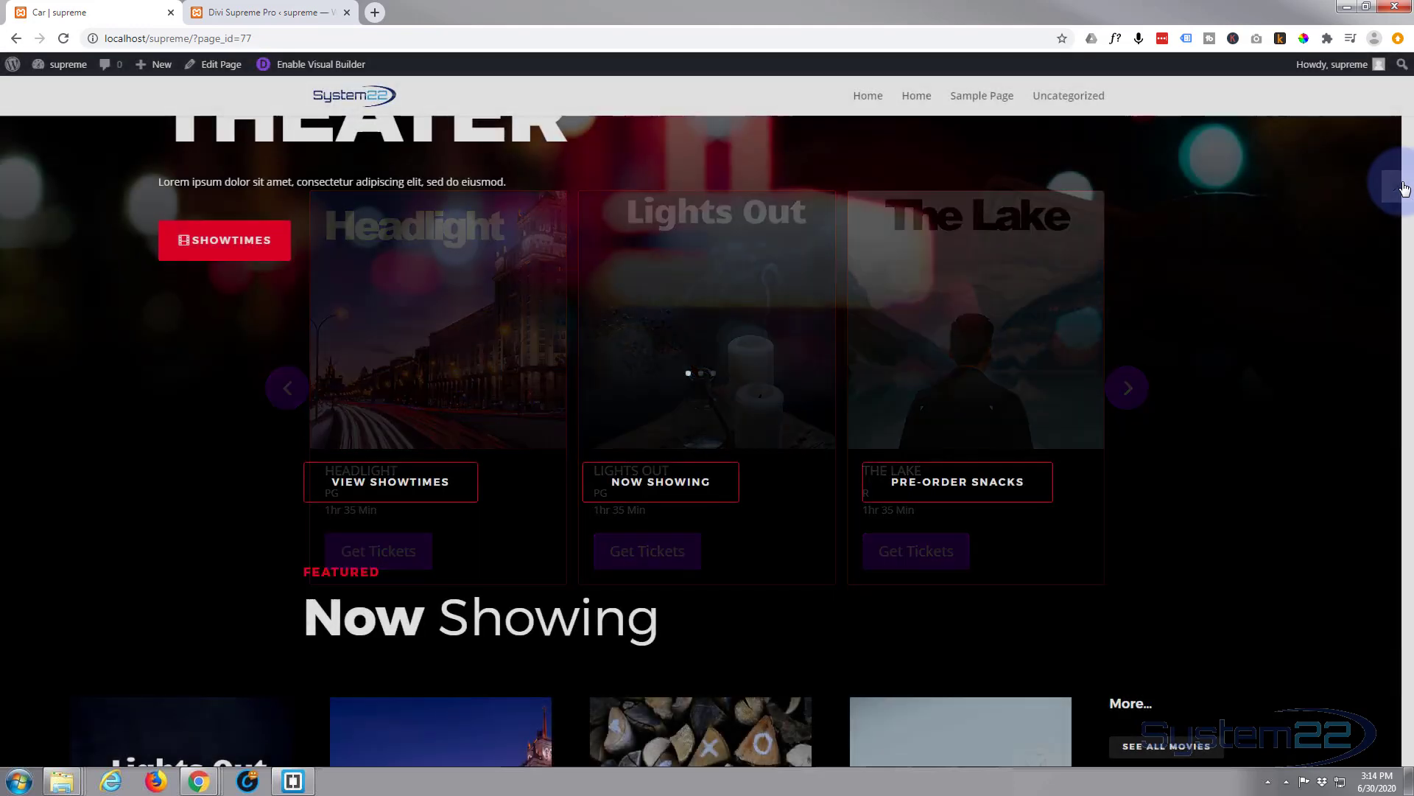
{"action": "left_click", "coordinate": [672, 489]}
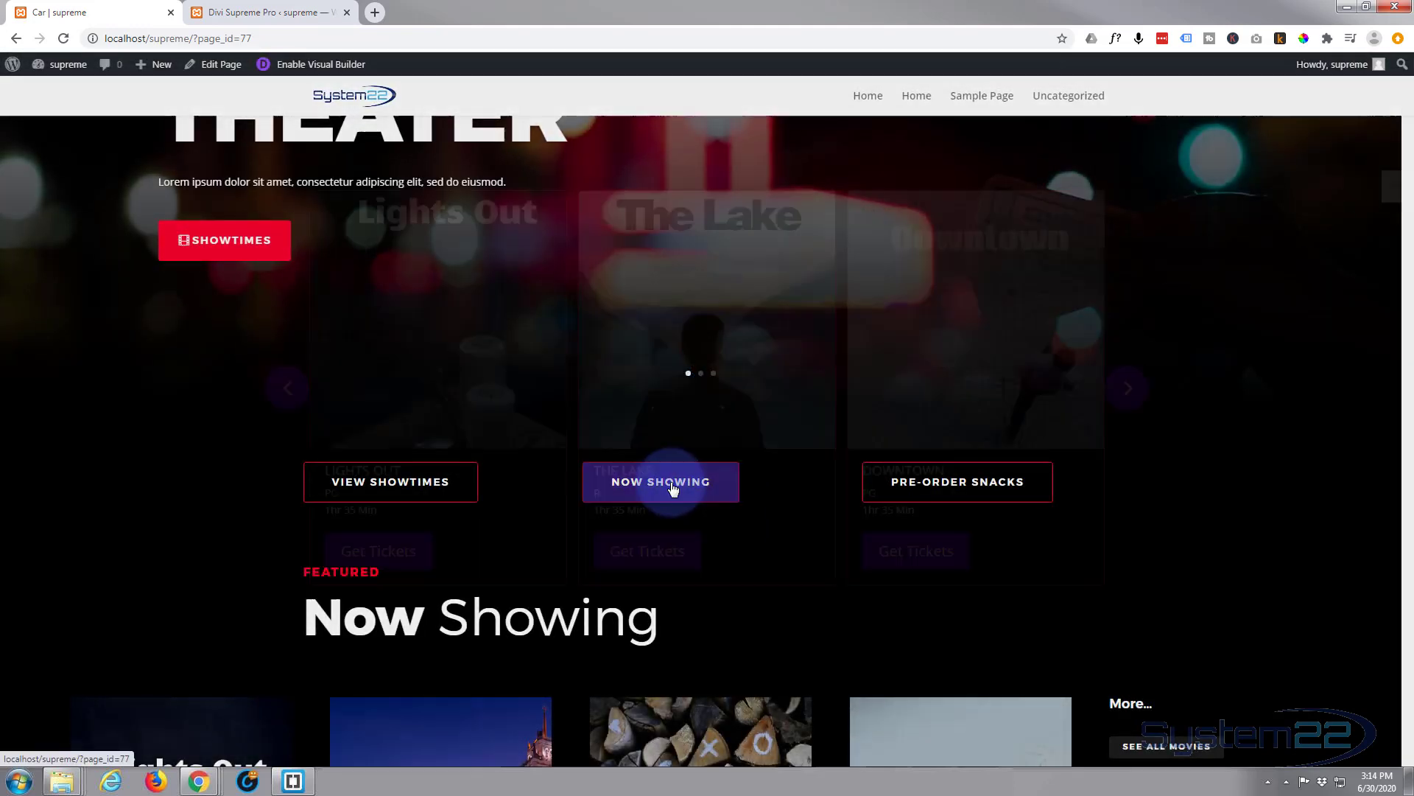